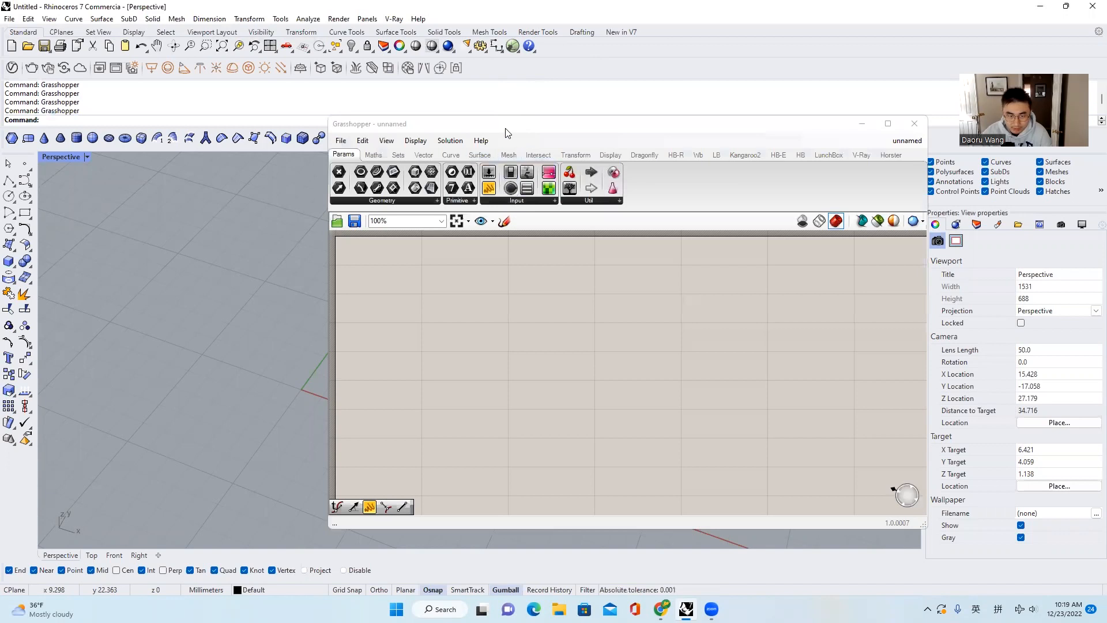
Step: Create a new Grasshopper document
{"action": "left_click_drag", "start_coordinate": [506, 133], "coordinate": [477, 118]}
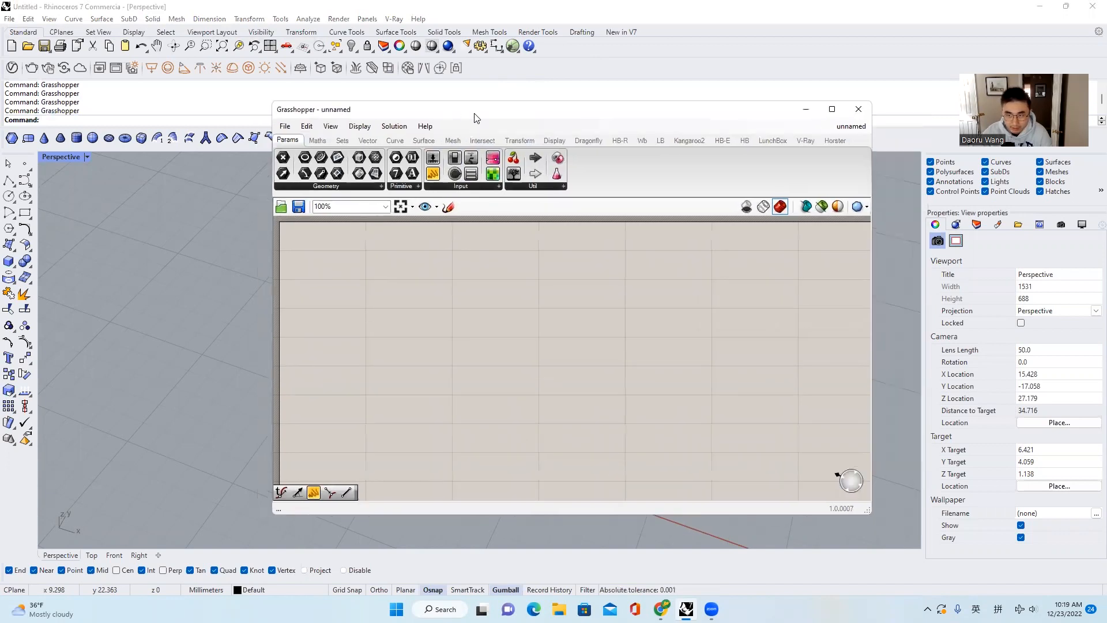
{"action": "left_click", "coordinate": [286, 126]}
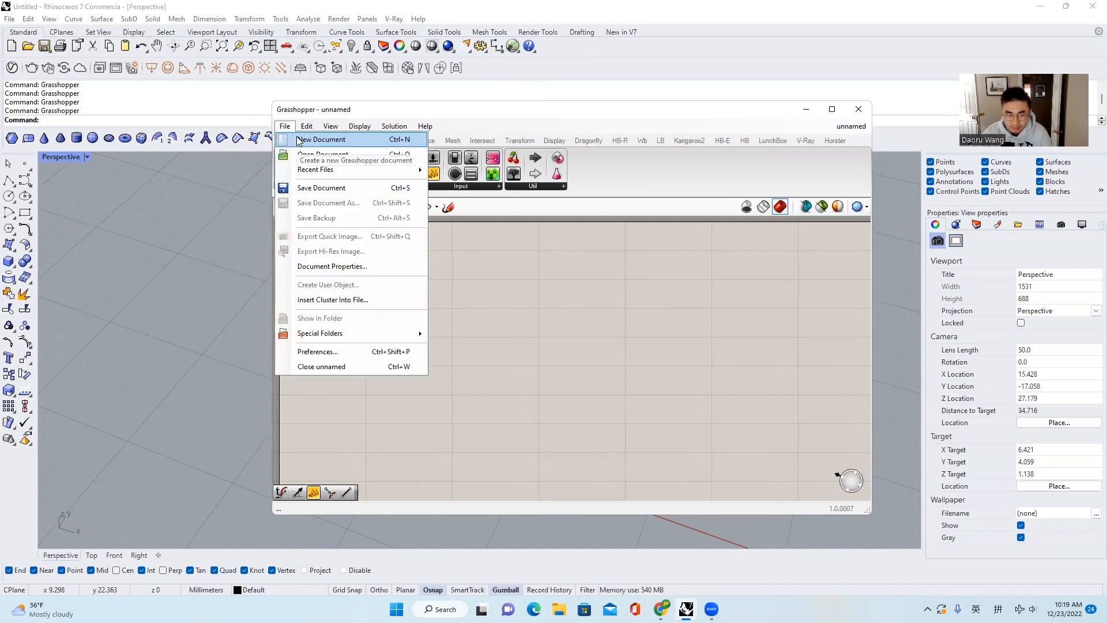
{"action": "left_click", "coordinate": [298, 140]}
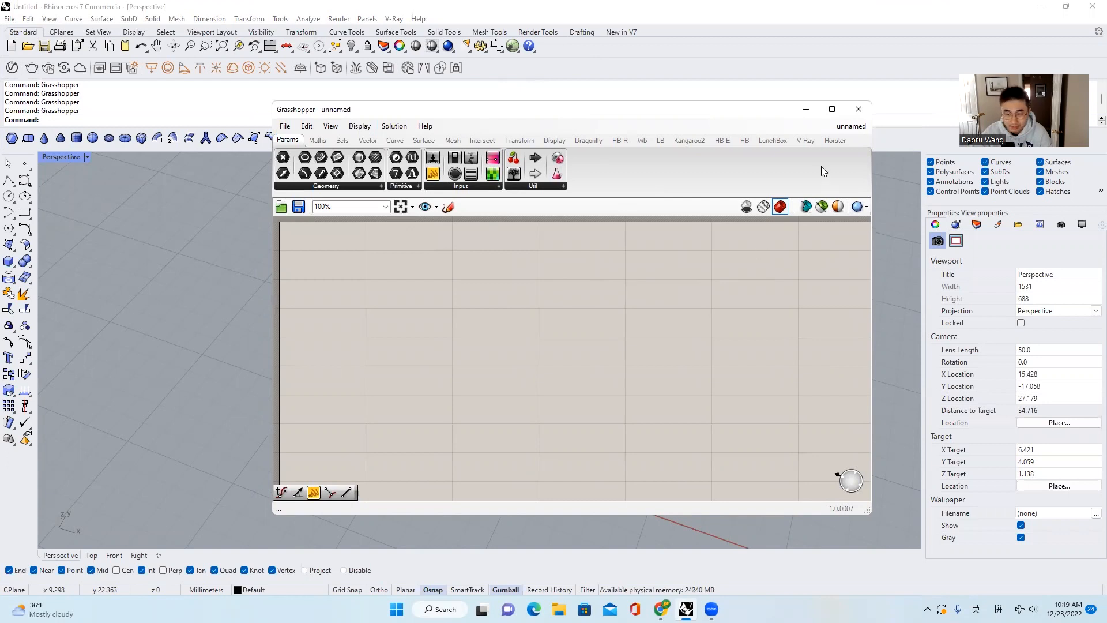
{"action": "left_click_drag", "start_coordinate": [610, 117], "coordinate": [645, 117]}
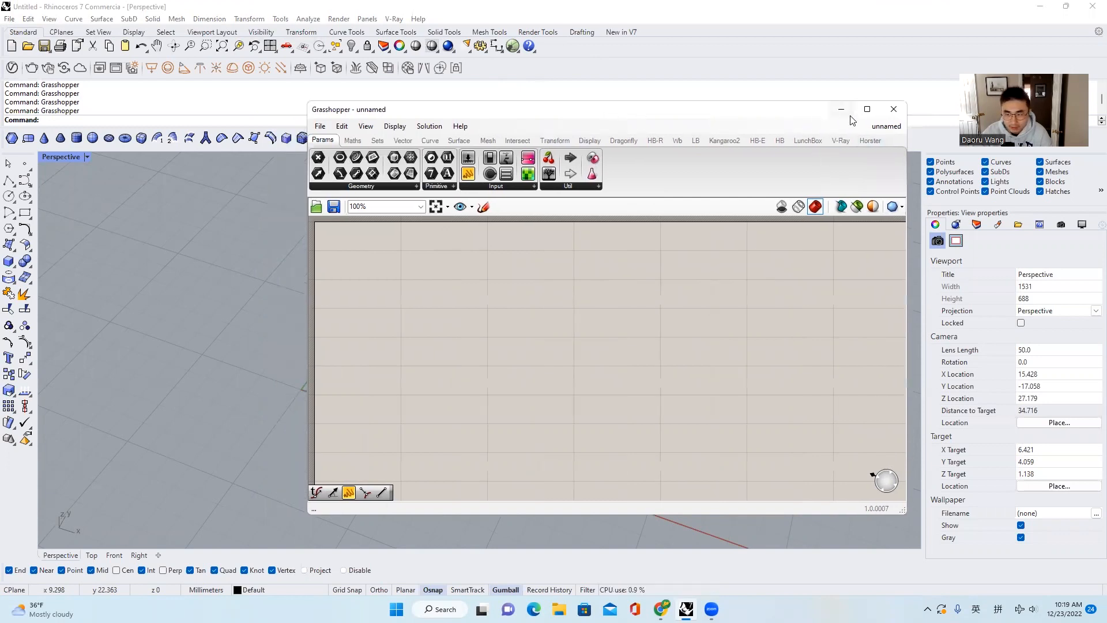
Step: Switch through the open unnamed Grasshopper documents
{"action": "left_click", "coordinate": [879, 126]}
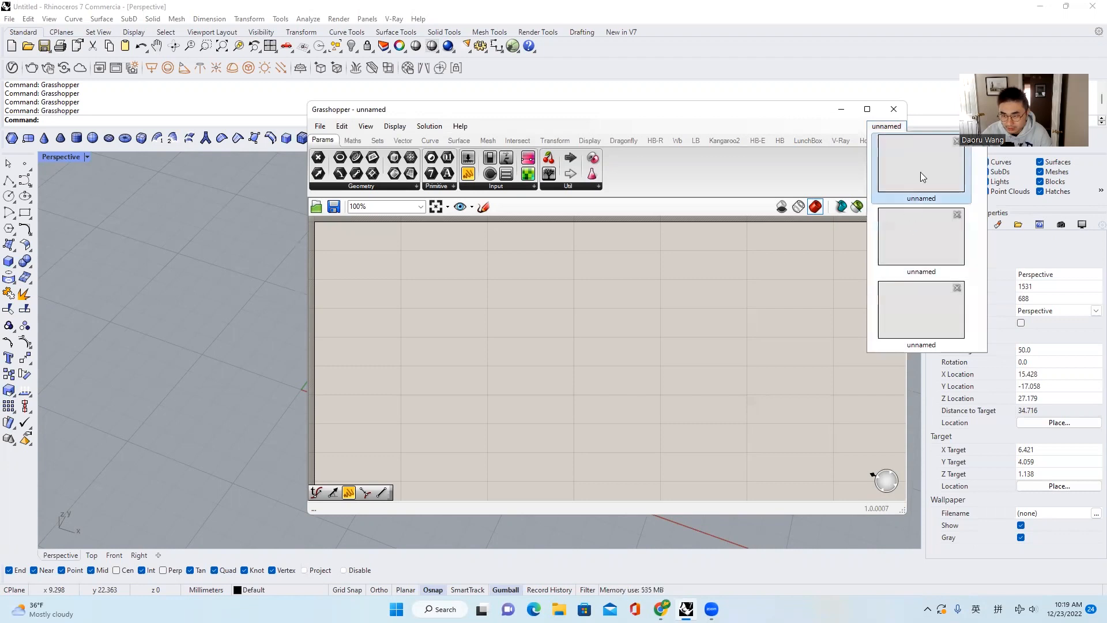
{"action": "left_click", "coordinate": [921, 172]}
{"action": "left_click", "coordinate": [891, 128]}
{"action": "left_click", "coordinate": [898, 223]}
{"action": "left_click", "coordinate": [901, 307]}
{"action": "left_click", "coordinate": [888, 128]}
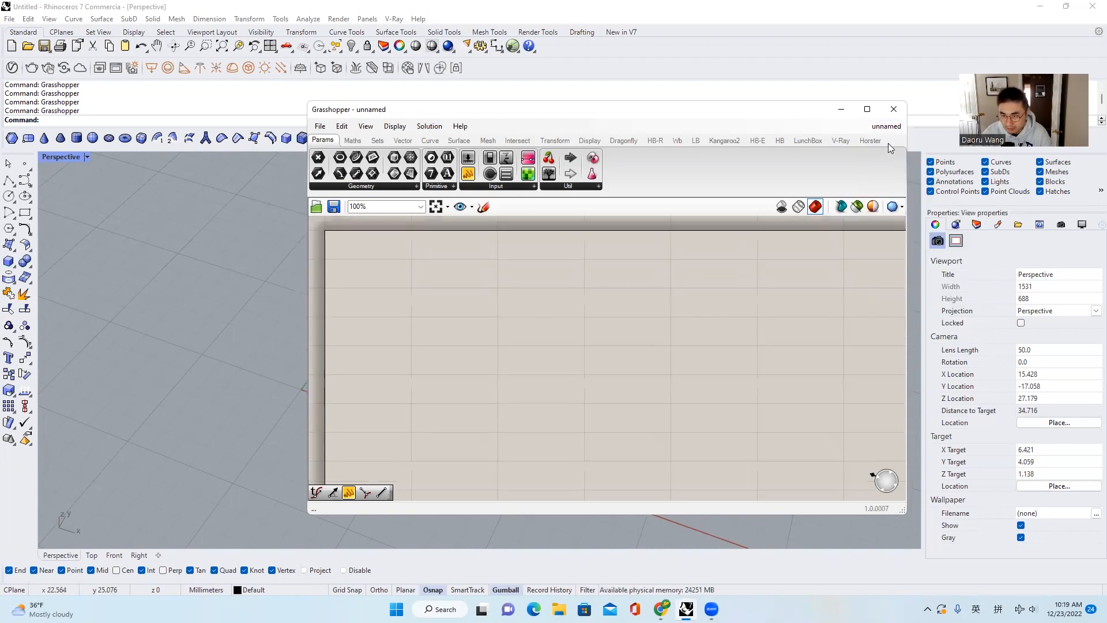
{"action": "left_click", "coordinate": [897, 170]}
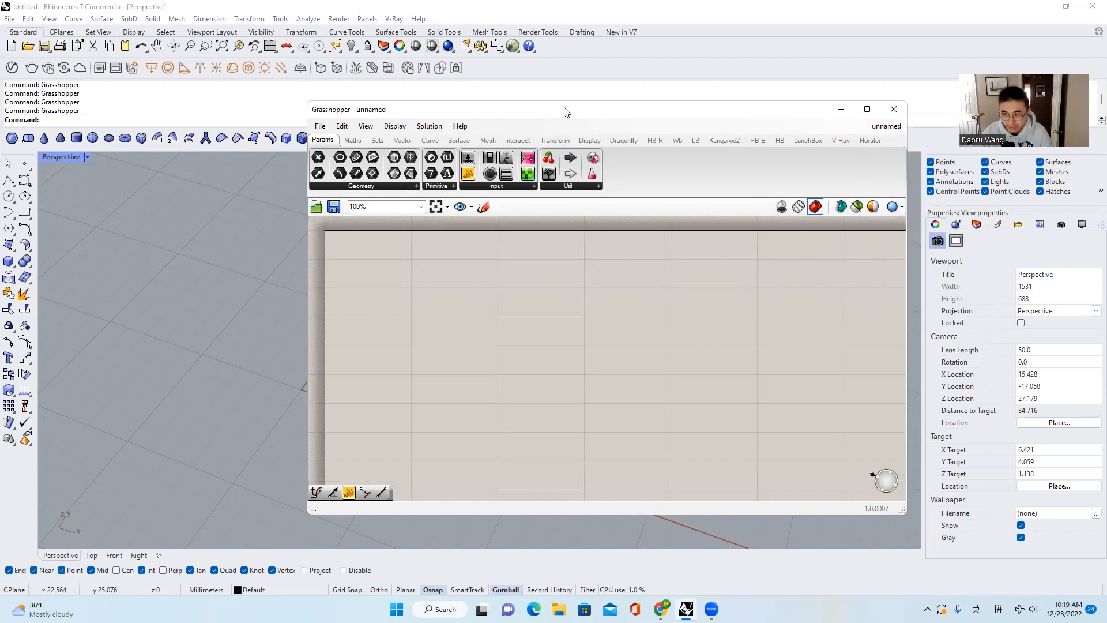
{"action": "left_click_drag", "start_coordinate": [565, 111], "coordinate": [655, 112]}
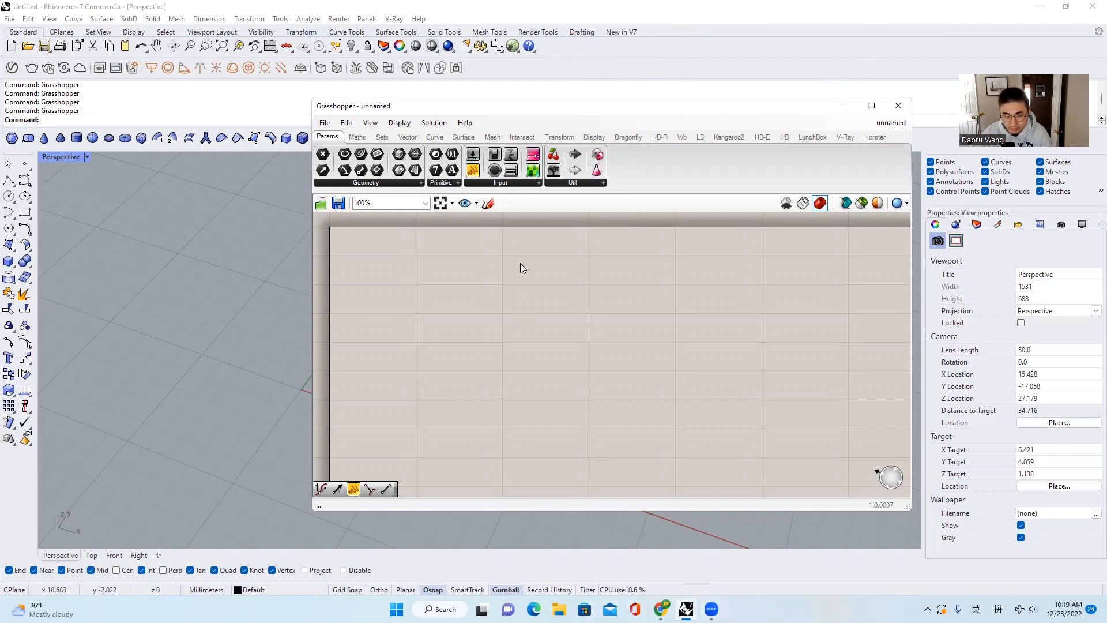
{"action": "left_click", "coordinate": [899, 124]}
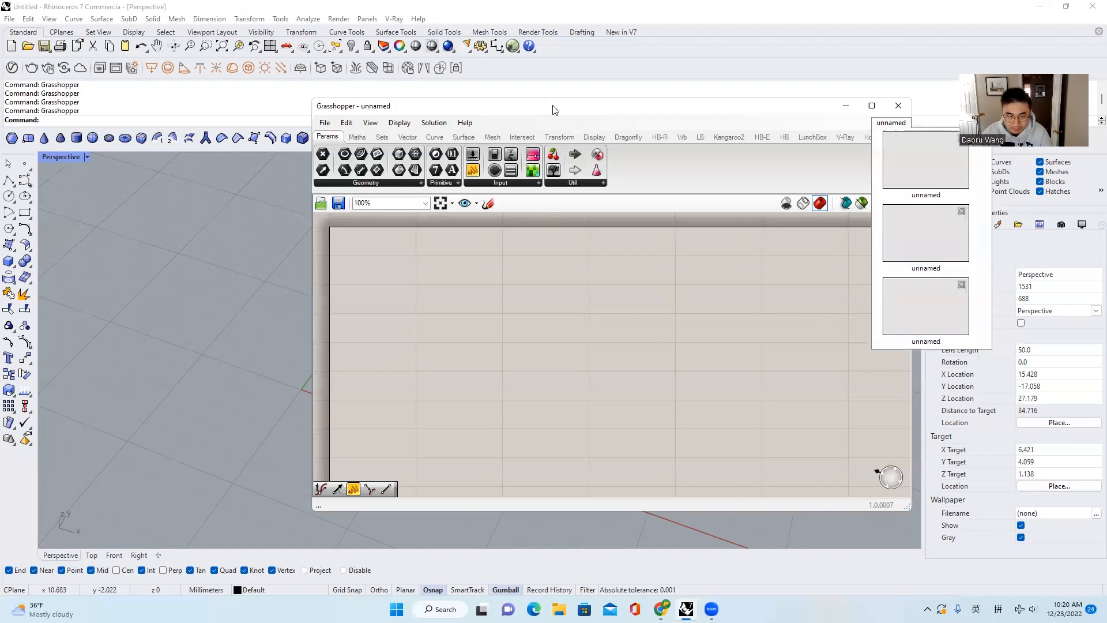
{"action": "left_click_drag", "start_coordinate": [553, 109], "coordinate": [617, 110]}
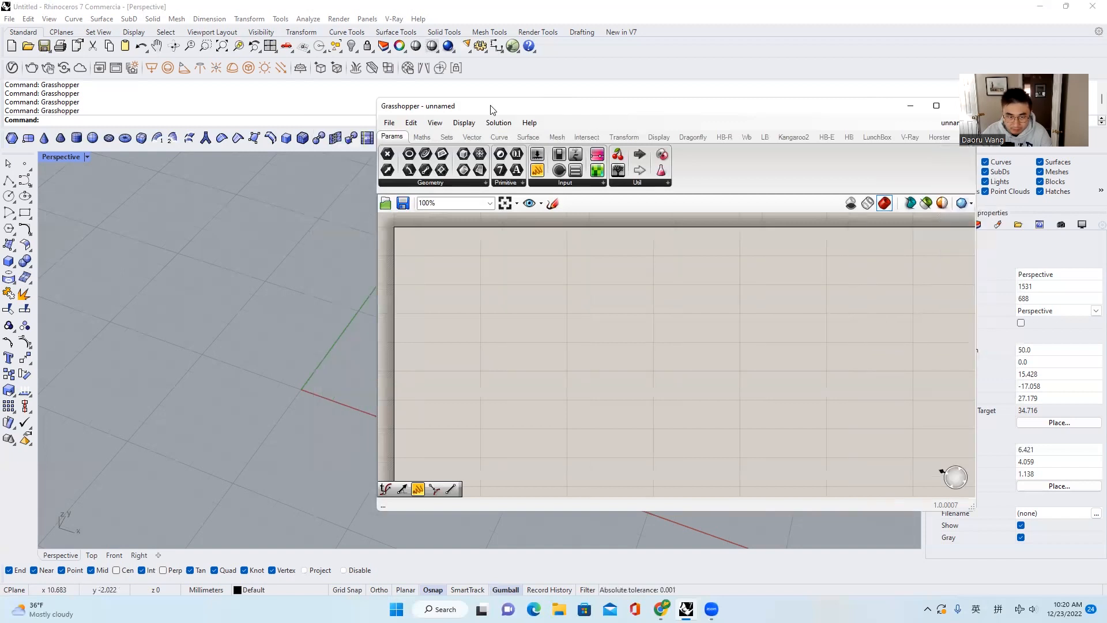
Step: Open Grasshopper's special Components Folder to view the installed plug-in libraries, and close it again
{"action": "left_click", "coordinate": [390, 123]}
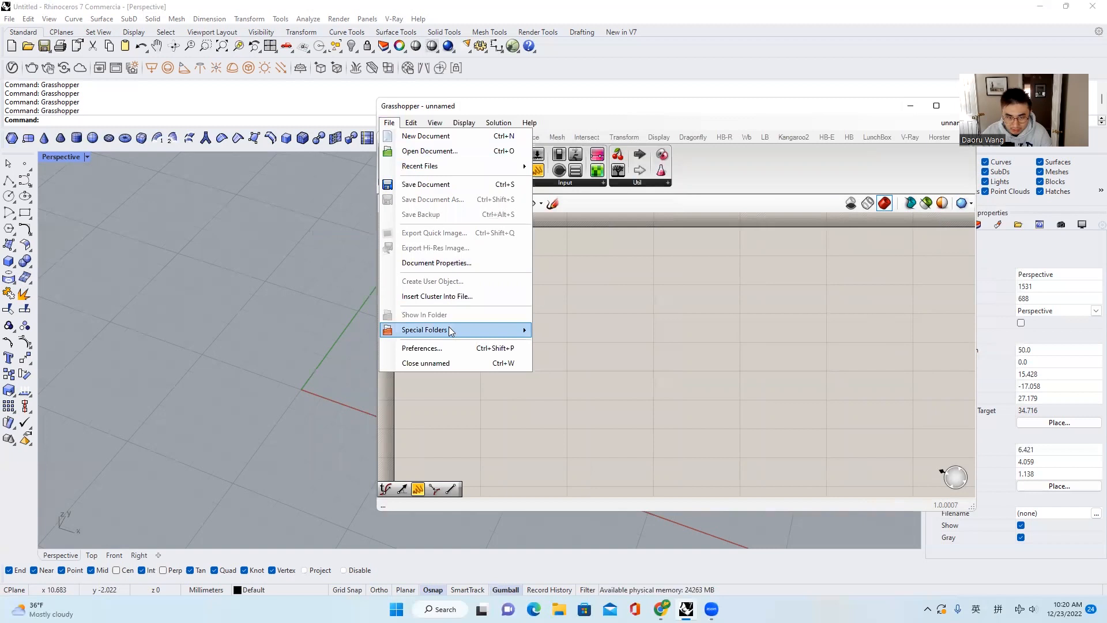
{"action": "mouse_move", "coordinate": [449, 330]}
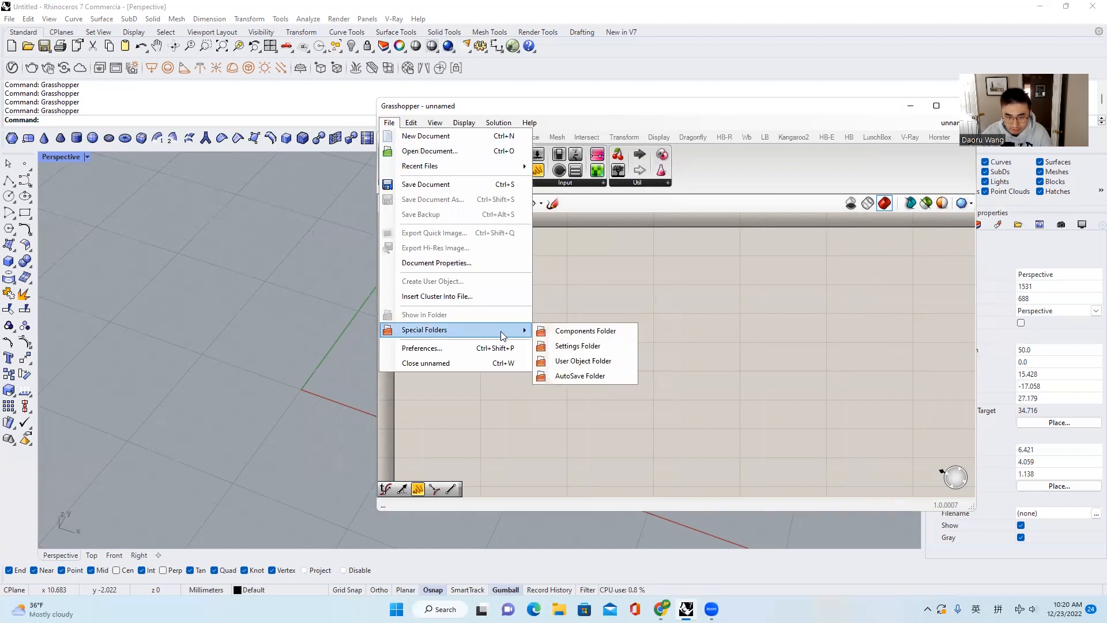
{"action": "left_click", "coordinate": [550, 332]}
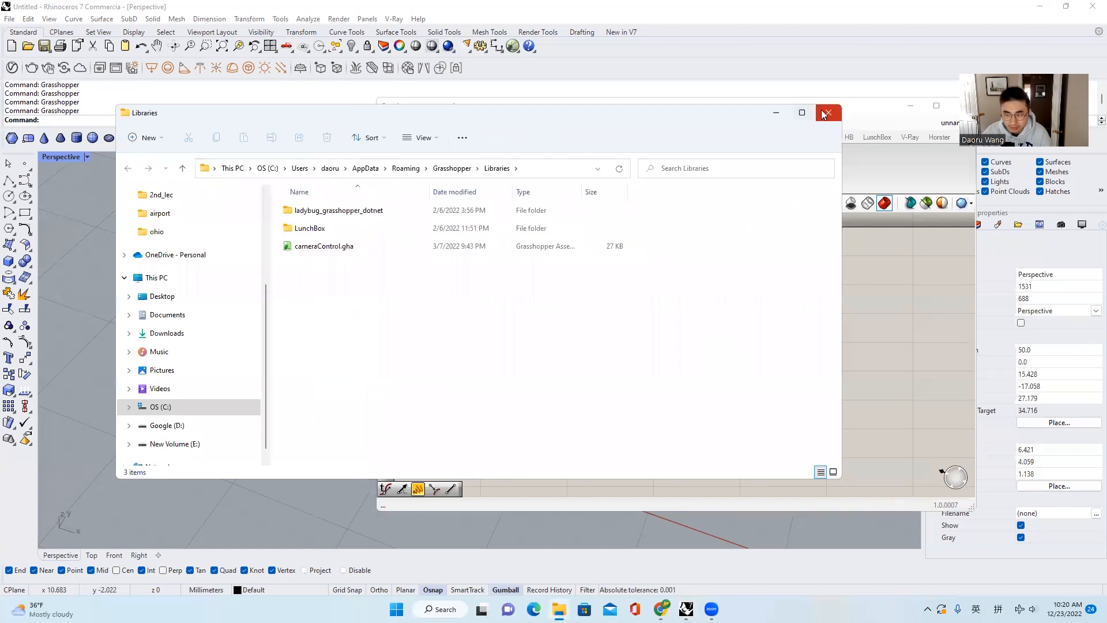
{"action": "left_click", "coordinate": [827, 113]}
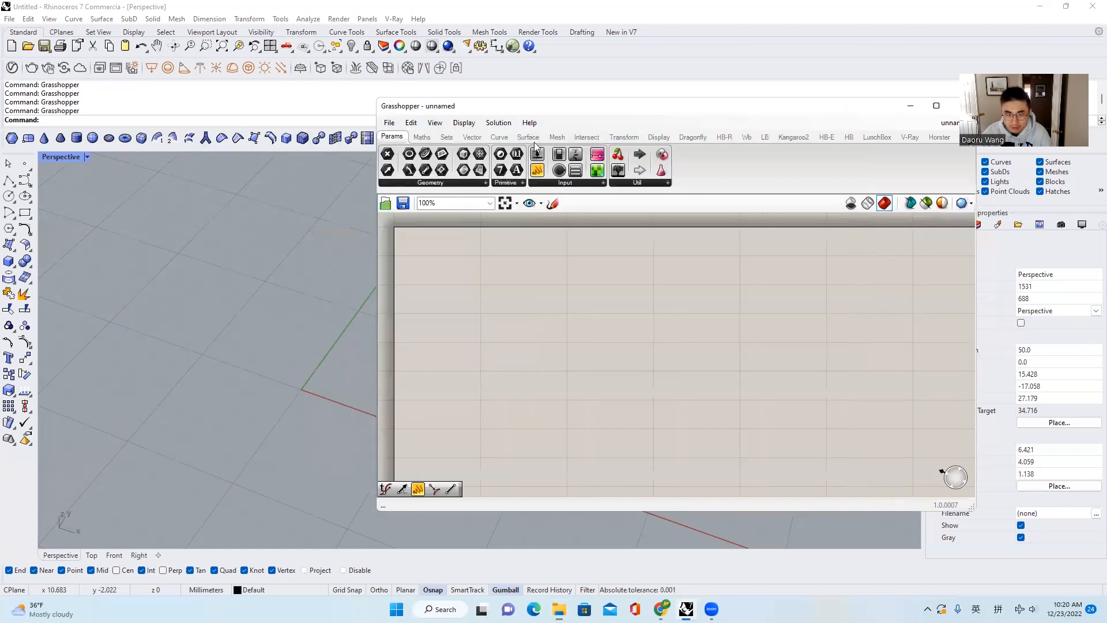
{"action": "left_click", "coordinate": [418, 126]}
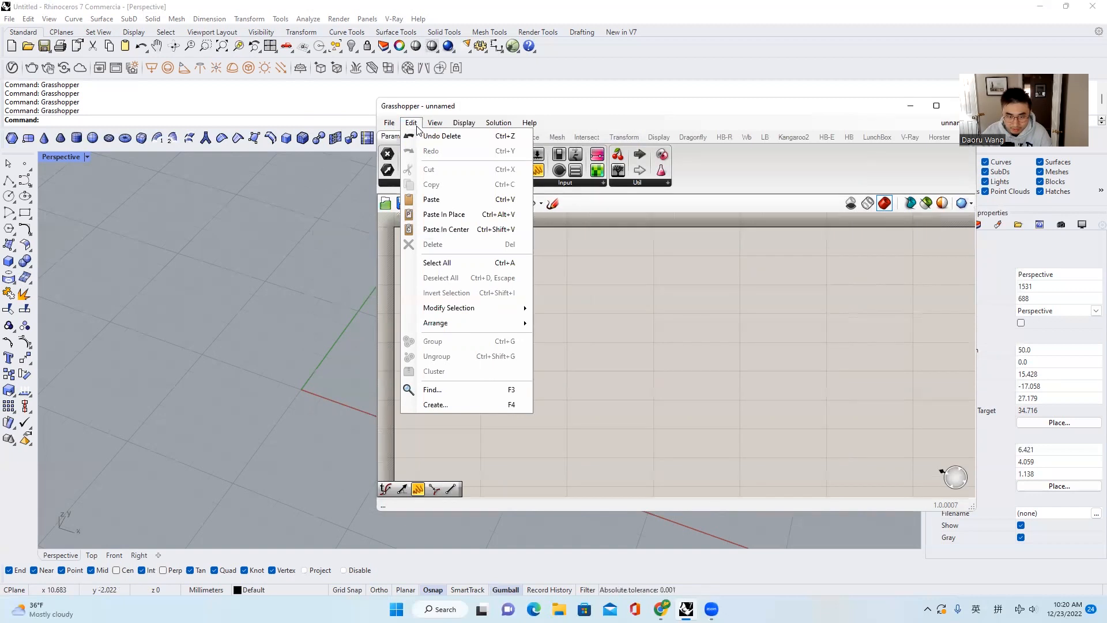
{"action": "mouse_move", "coordinate": [428, 129]}
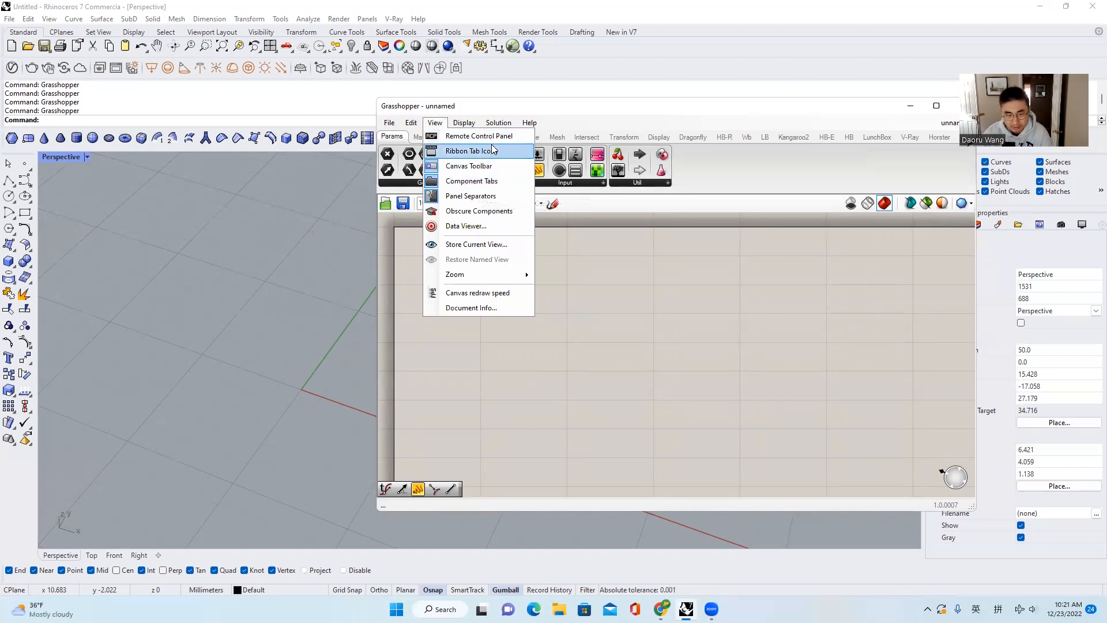
{"action": "mouse_move", "coordinate": [469, 125]}
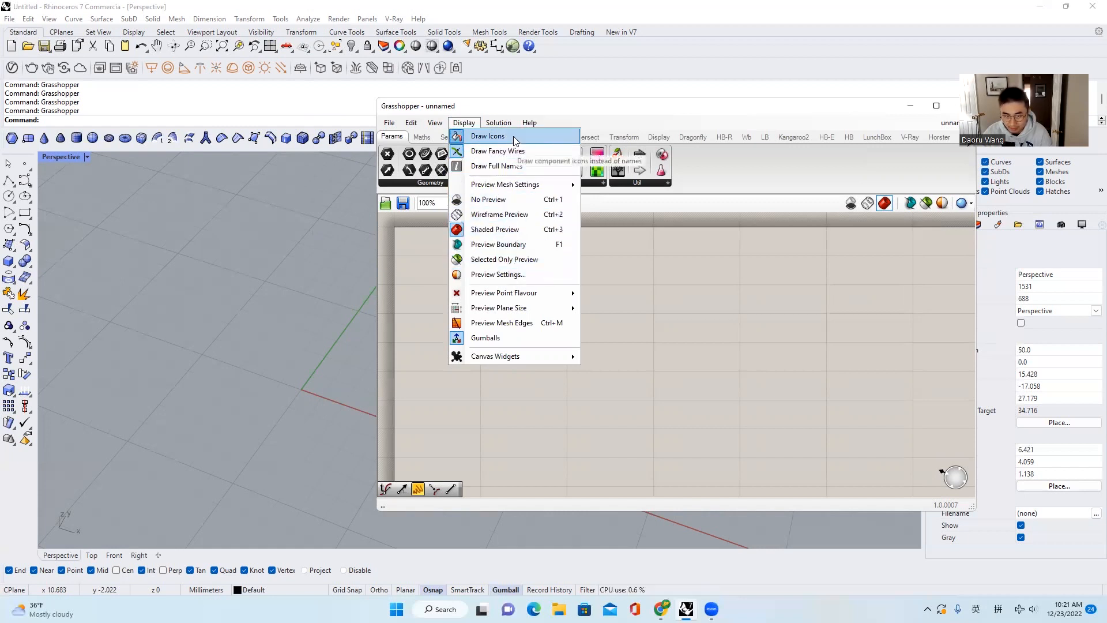
Step: Place a Point parameter in the upper part of the empty Grasshopper canvas
{"action": "left_click", "coordinate": [401, 160]}
{"action": "left_click_drag", "start_coordinate": [387, 154], "coordinate": [491, 288]}
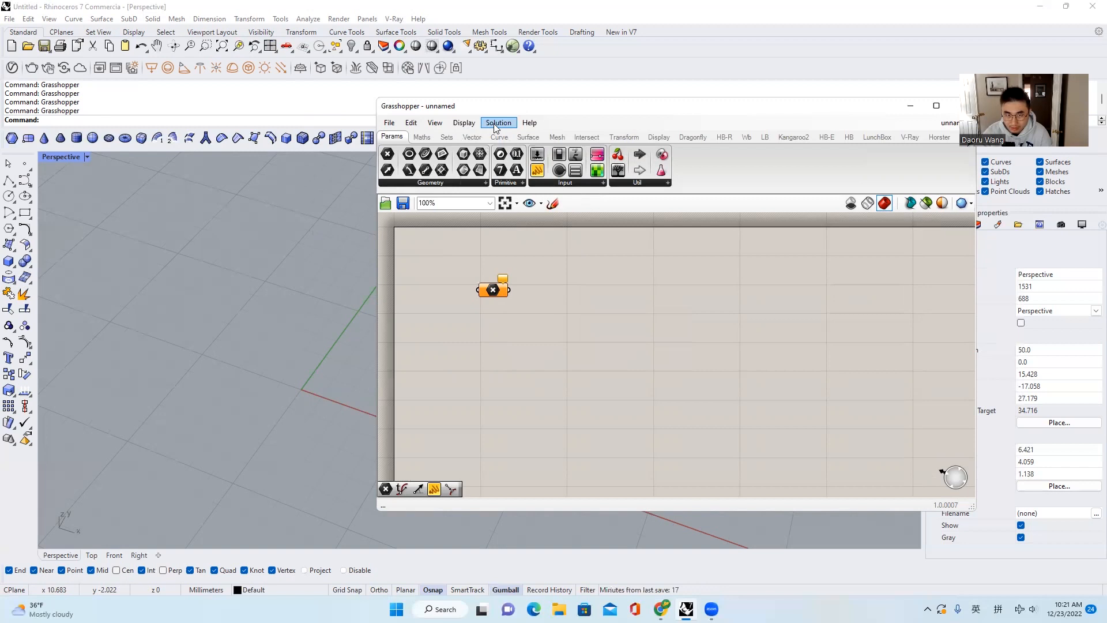
Step: Turn off Draw Icons so the Point parameter is drawn with its name, and inspect it up close
{"action": "left_click", "coordinate": [477, 125]}
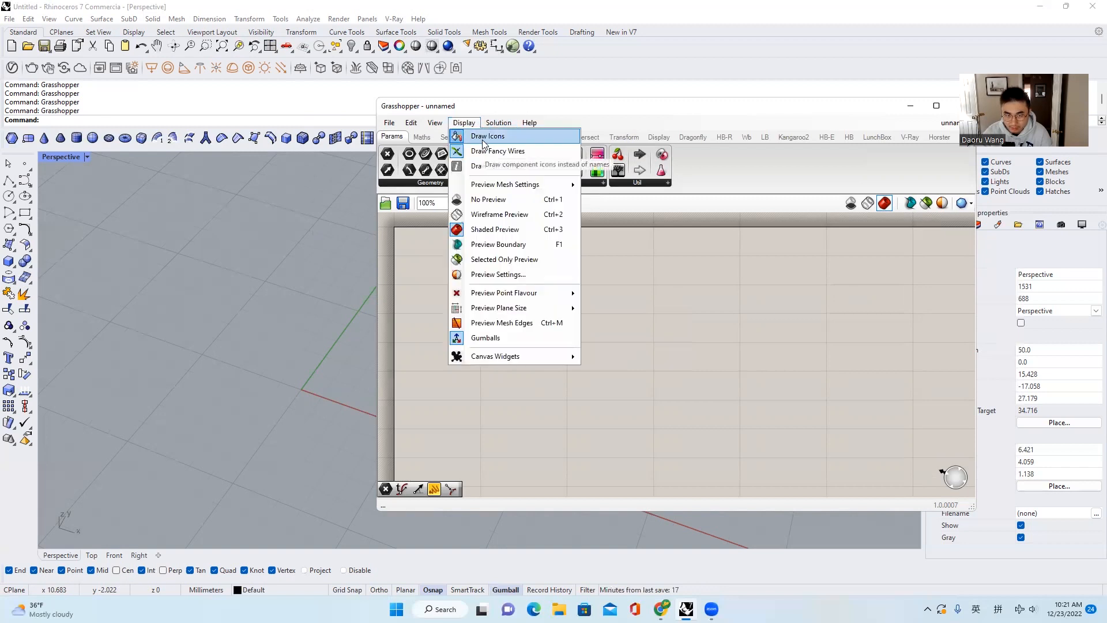
{"action": "left_click", "coordinate": [483, 137]}
{"action": "left_click", "coordinate": [465, 123]}
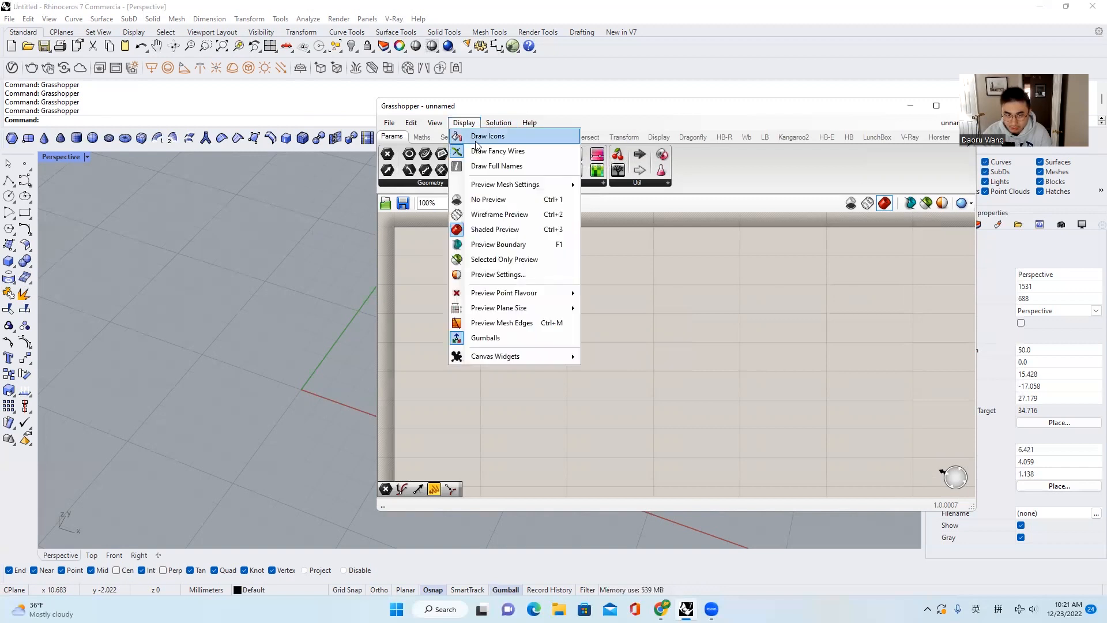
{"action": "left_click", "coordinate": [476, 142]}
{"action": "scroll", "coordinate": [486, 292], "scroll_direction": "up", "scroll_amount": 5}
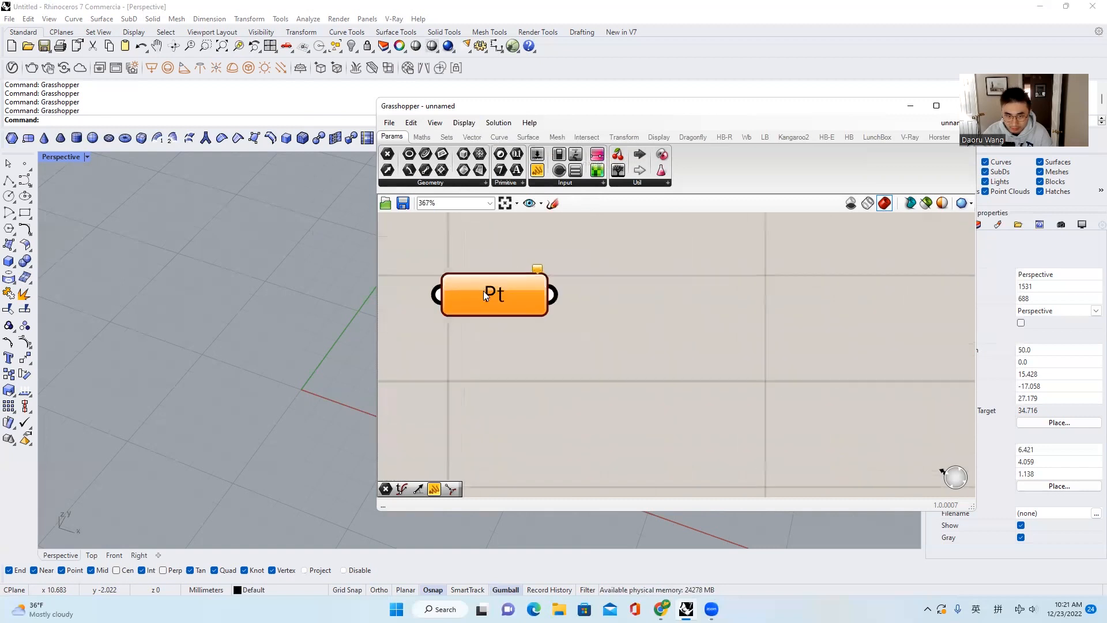
{"action": "scroll", "coordinate": [537, 294], "scroll_direction": "down", "scroll_amount": 6}
{"action": "scroll", "coordinate": [529, 294], "scroll_direction": "up", "scroll_amount": 3}
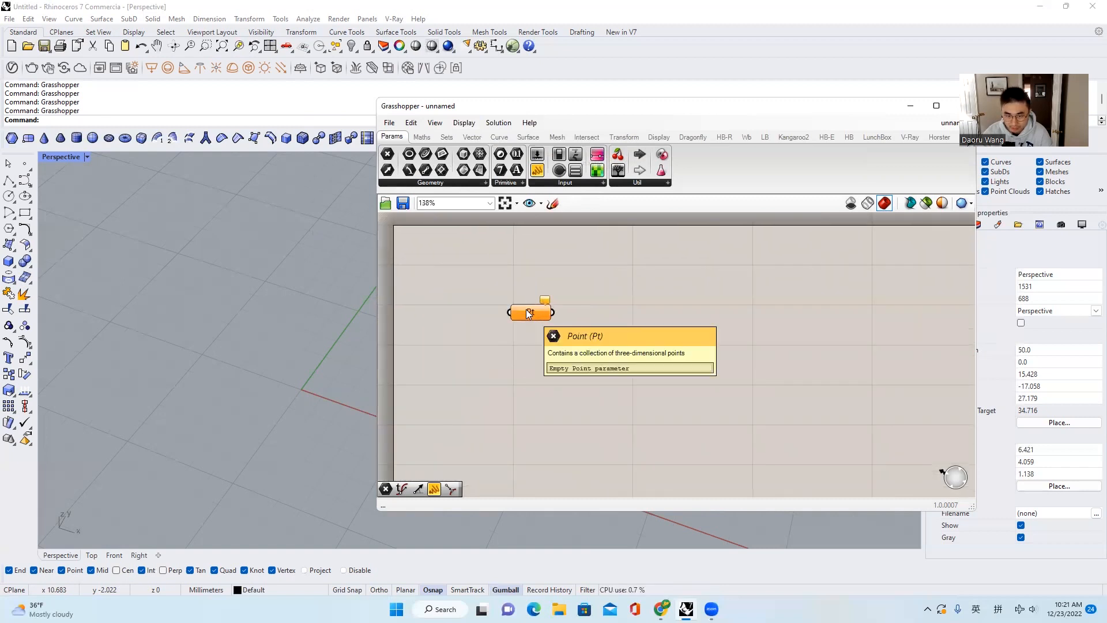
Step: Turn Draw Icons back on and inspect the Point parameter's icon up close
{"action": "left_click", "coordinate": [464, 122]}
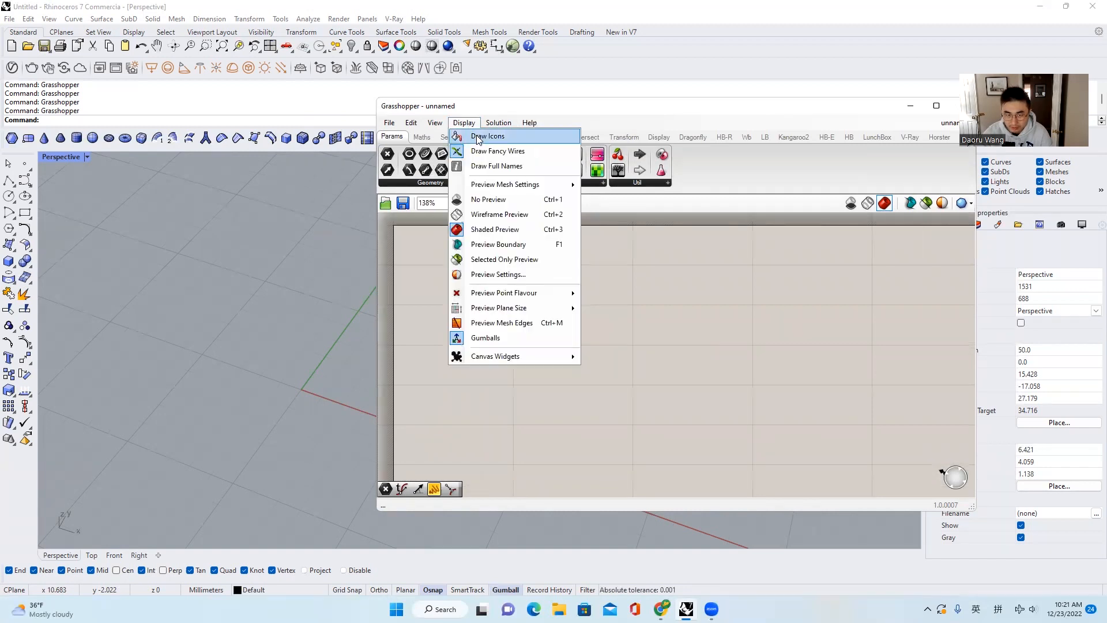
{"action": "left_click", "coordinate": [508, 133]}
{"action": "scroll", "coordinate": [532, 315], "scroll_direction": "up", "scroll_amount": 3}
{"action": "scroll", "coordinate": [531, 315], "scroll_direction": "up", "scroll_amount": 2}
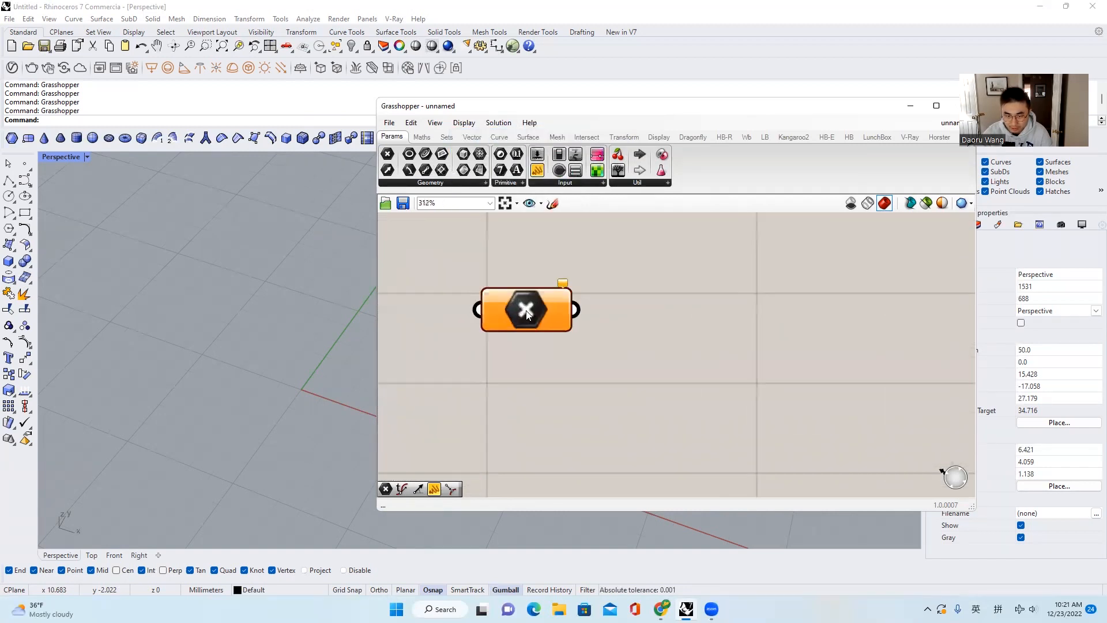
{"action": "scroll", "coordinate": [507, 316], "scroll_direction": "down", "scroll_amount": 5}
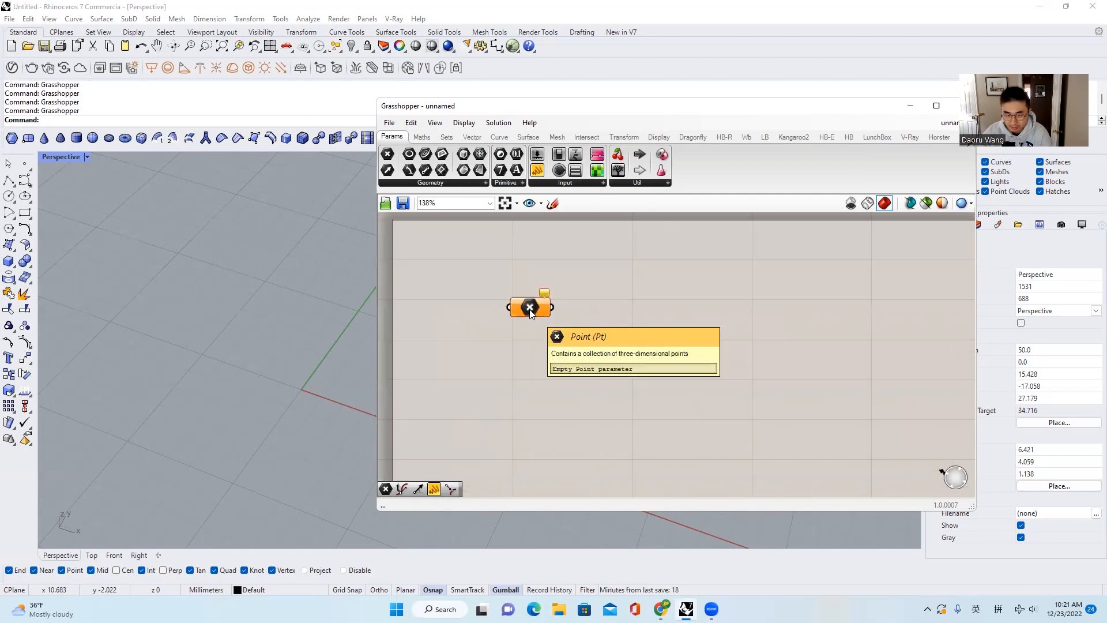
{"action": "left_click", "coordinate": [464, 123]}
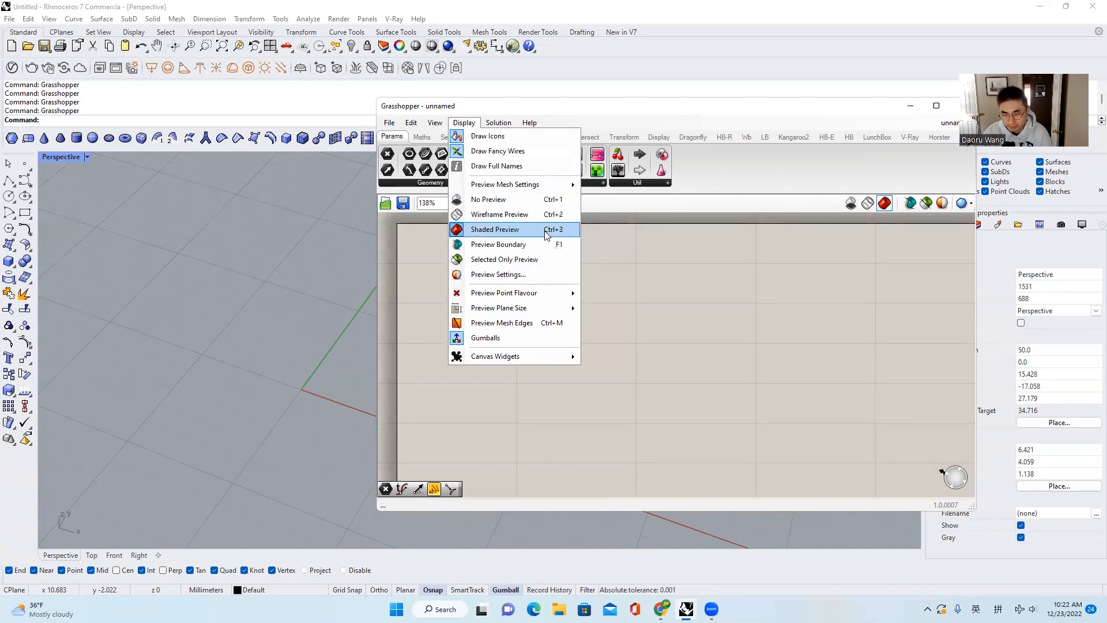
{"action": "left_click", "coordinate": [501, 130]}
{"action": "left_click", "coordinate": [499, 123]}
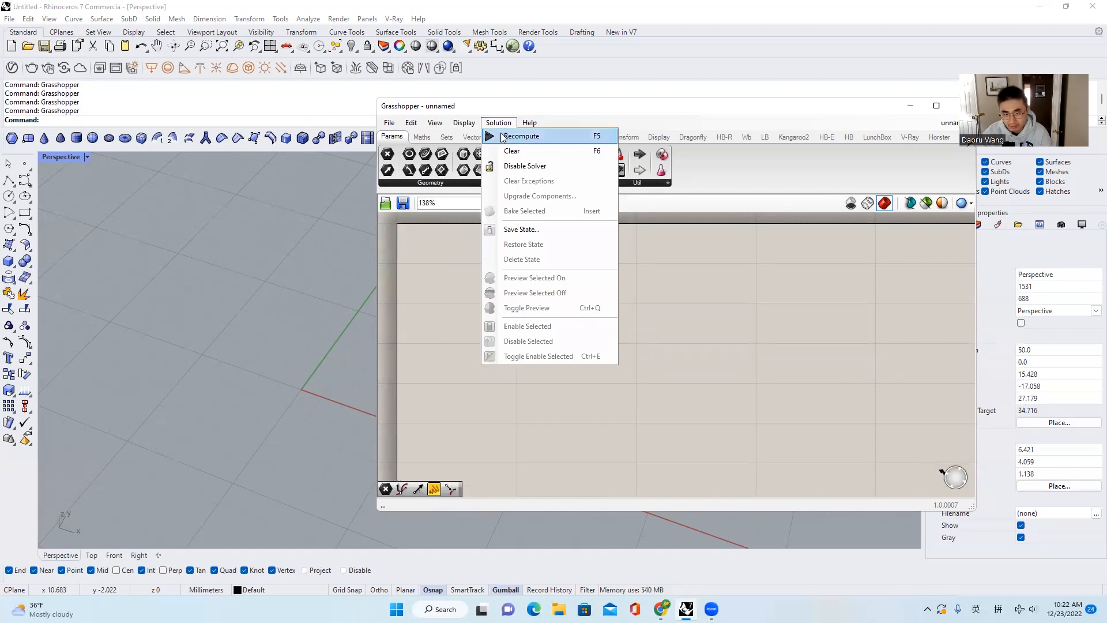
{"action": "left_click", "coordinate": [707, 338]}
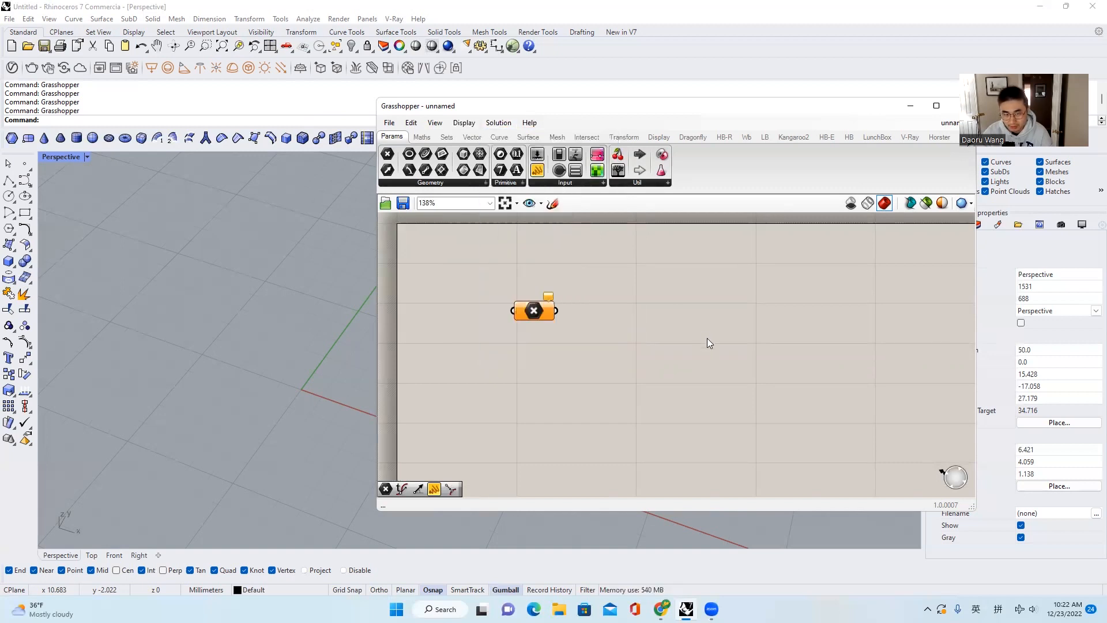
{"action": "right_click", "coordinate": [678, 322]}
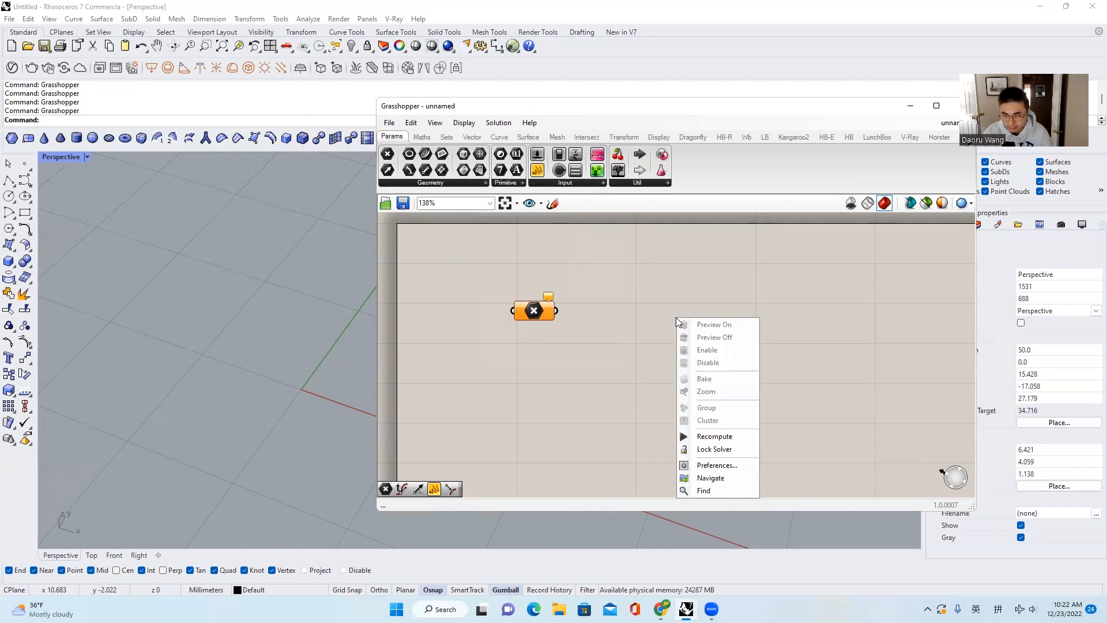
{"action": "right_click", "coordinate": [687, 272]}
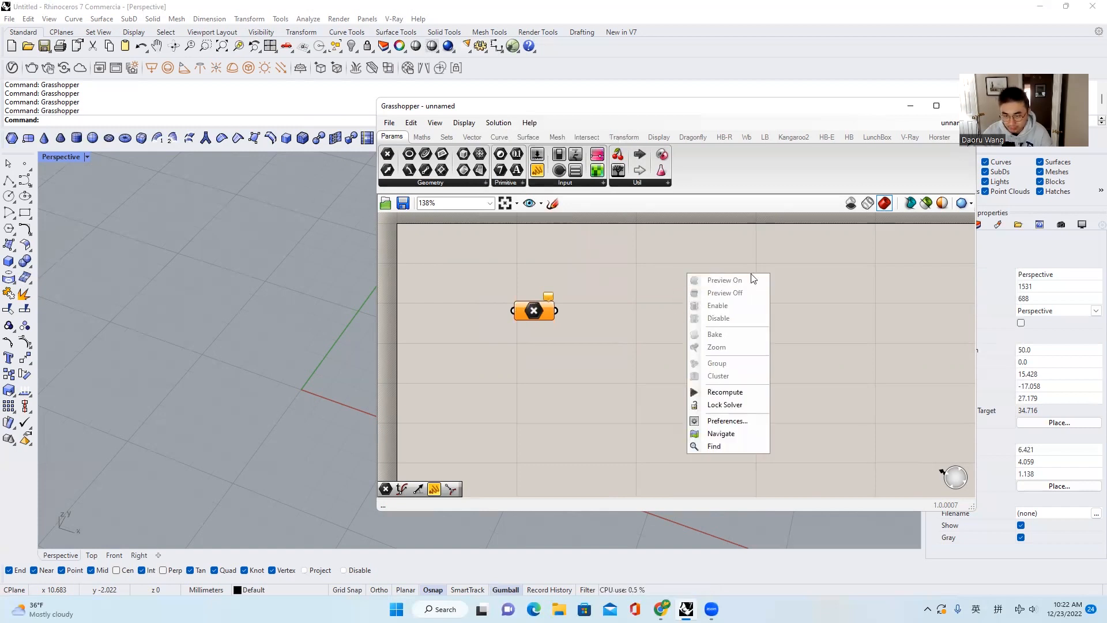
{"action": "left_click", "coordinate": [896, 300]}
{"action": "right_click", "coordinate": [896, 300]}
{"action": "right_click", "coordinate": [753, 323]}
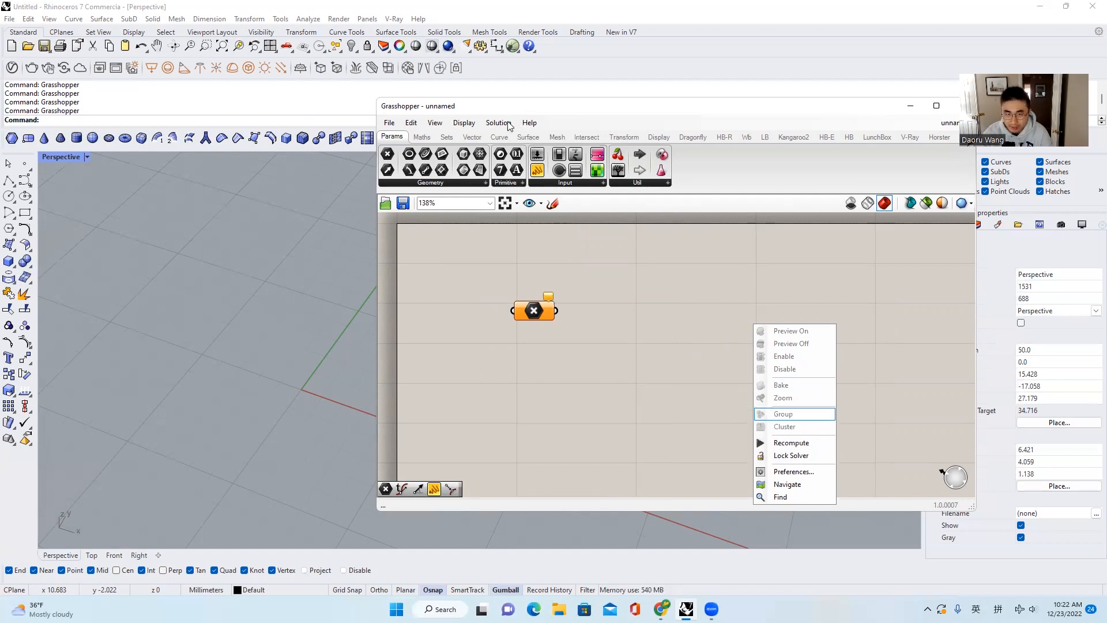
Step: Open the built-in tutorial file 01 Simple Input and Maths and look over its example definition
{"action": "left_click", "coordinate": [535, 124]}
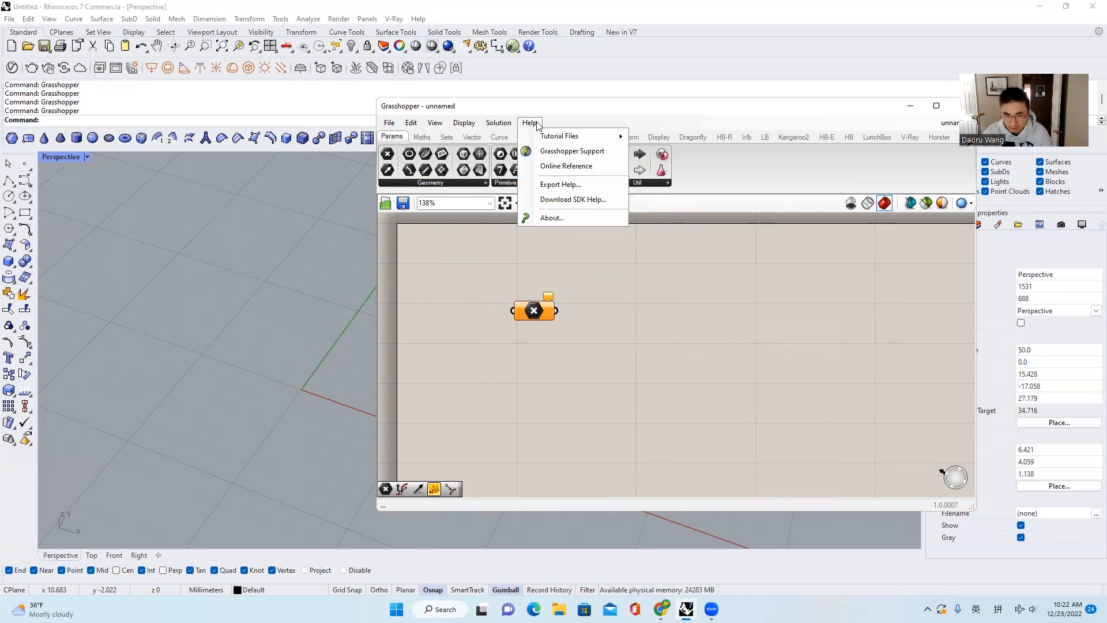
{"action": "mouse_move", "coordinate": [574, 136]}
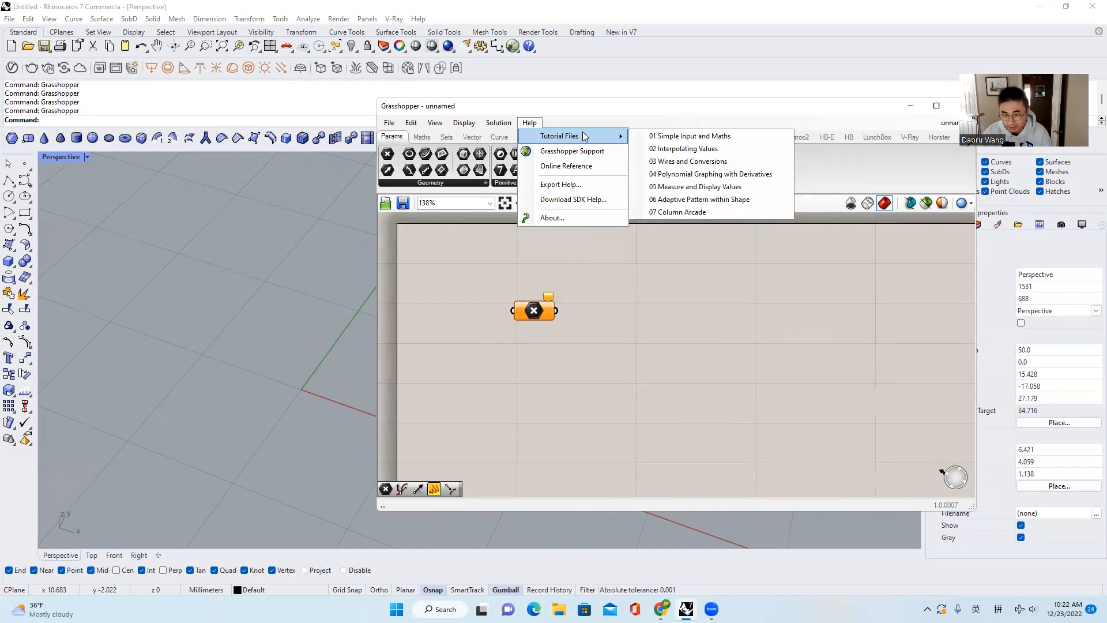
{"action": "left_click", "coordinate": [669, 136]}
{"action": "scroll", "coordinate": [642, 308], "scroll_direction": "down", "scroll_amount": 6}
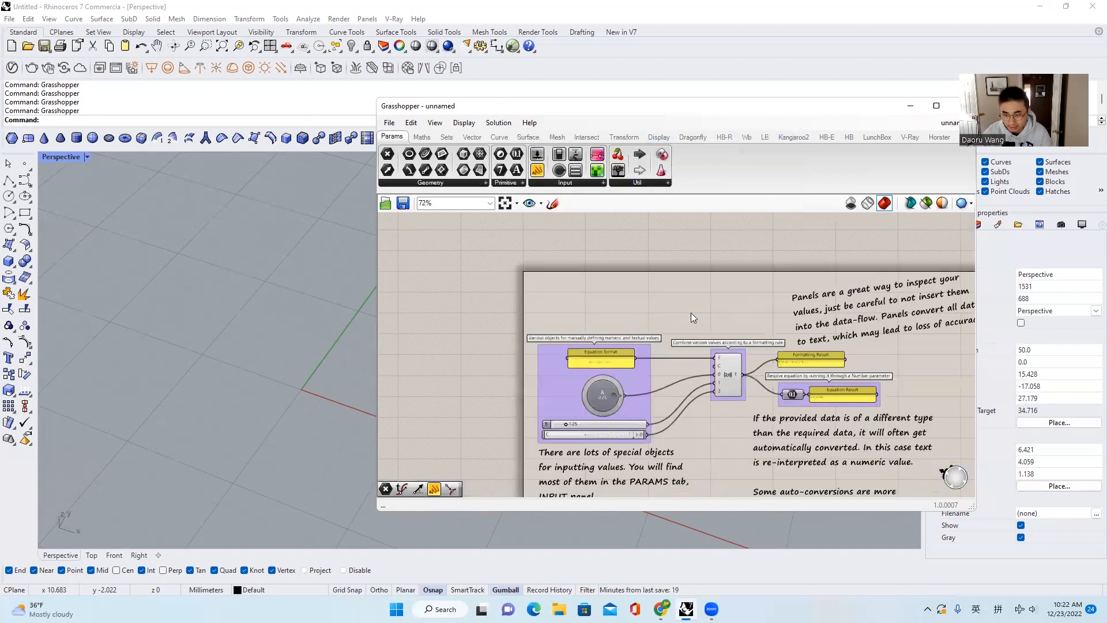
{"action": "scroll", "coordinate": [732, 318], "scroll_direction": "up", "scroll_amount": 3}
{"action": "scroll", "coordinate": [691, 292], "scroll_direction": "down", "scroll_amount": 2}
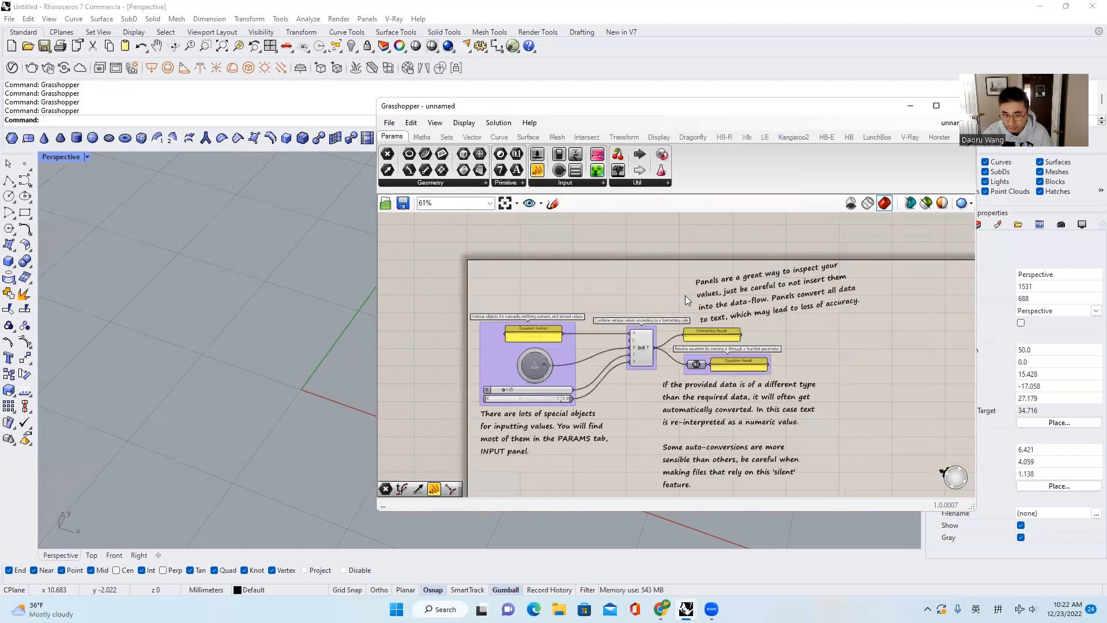
Step: Switch back to the document holding the Point parameter and delete that parameter from its canvas
{"action": "scroll", "coordinate": [569, 349], "scroll_direction": "up", "scroll_amount": 4}
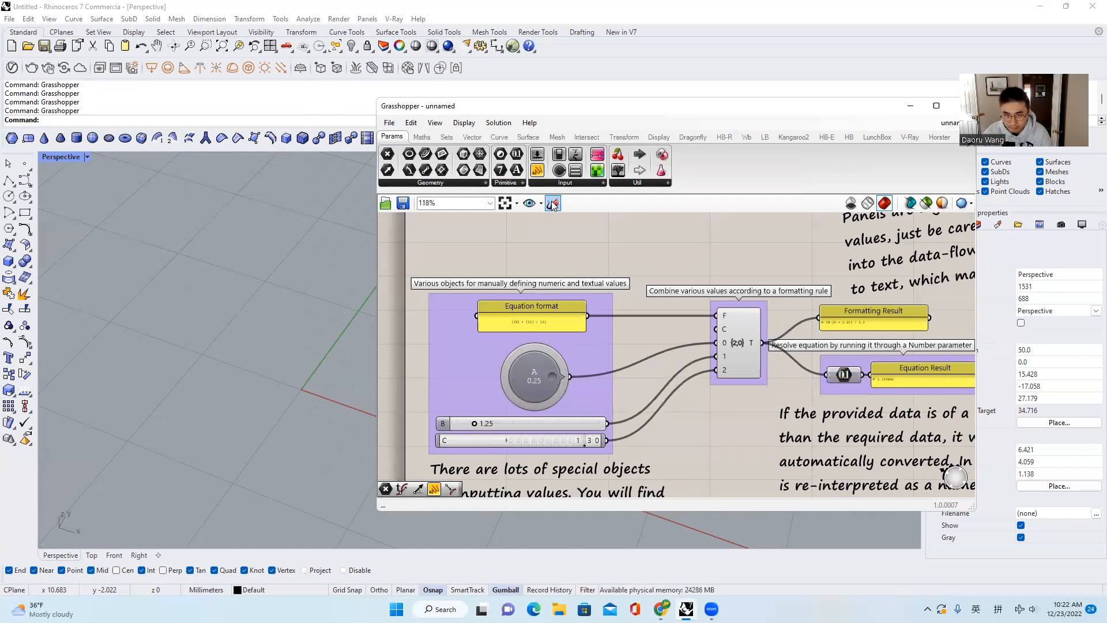
{"action": "left_click_drag", "start_coordinate": [868, 107], "coordinate": [840, 108]}
{"action": "left_click", "coordinate": [932, 127]}
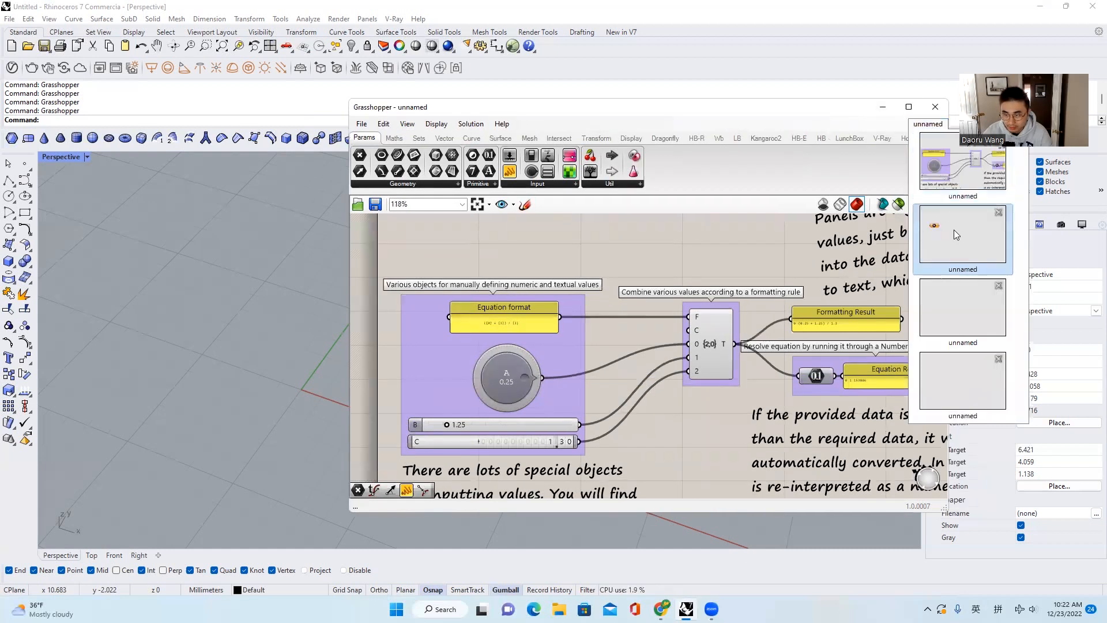
{"action": "left_click", "coordinate": [955, 232]}
{"action": "left_click_drag", "start_coordinate": [580, 336], "coordinate": [430, 269]}
{"action": "key", "text": "Delete"}
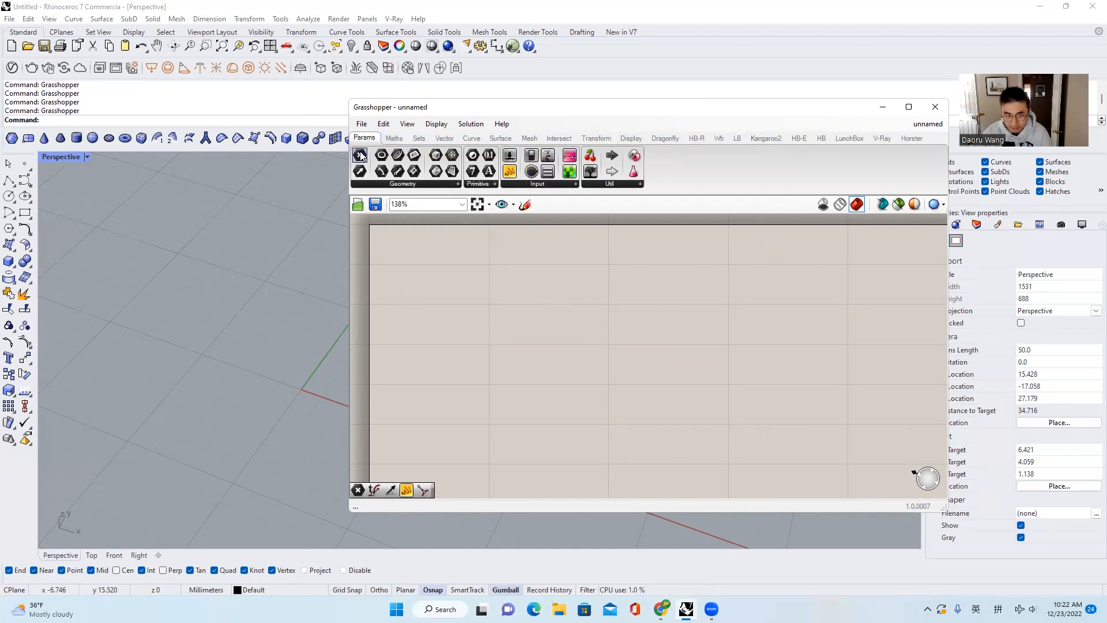
Step: Place a Point, a Circle and a Curve parameter one below the other in the upper part of the canvas
{"action": "left_click_drag", "start_coordinate": [361, 154], "coordinate": [467, 279]}
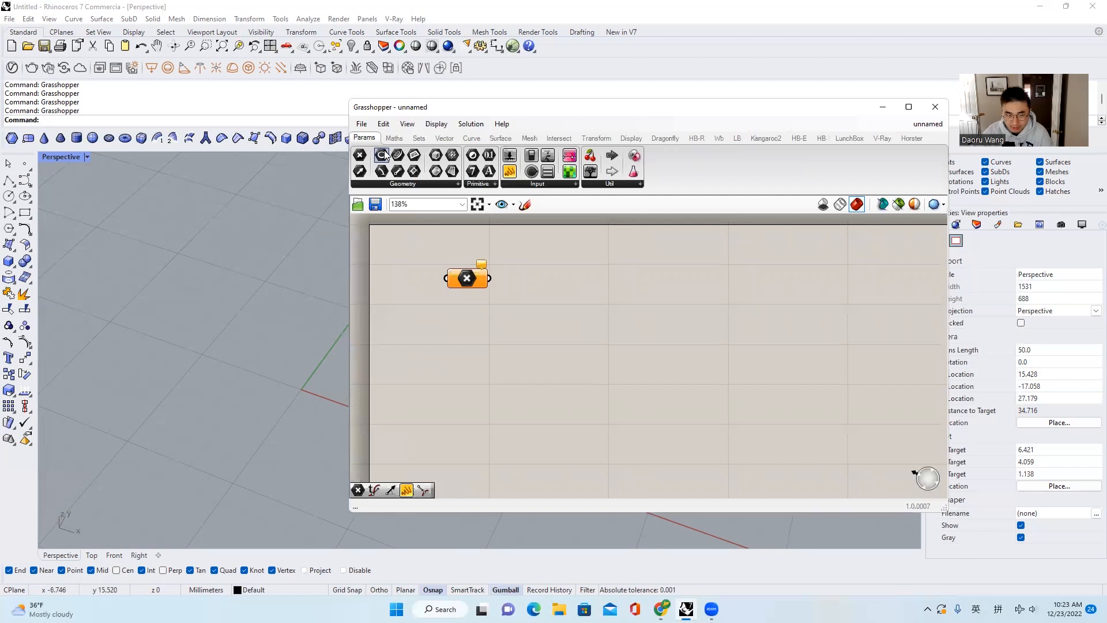
{"action": "left_click_drag", "start_coordinate": [382, 154], "coordinate": [470, 322]}
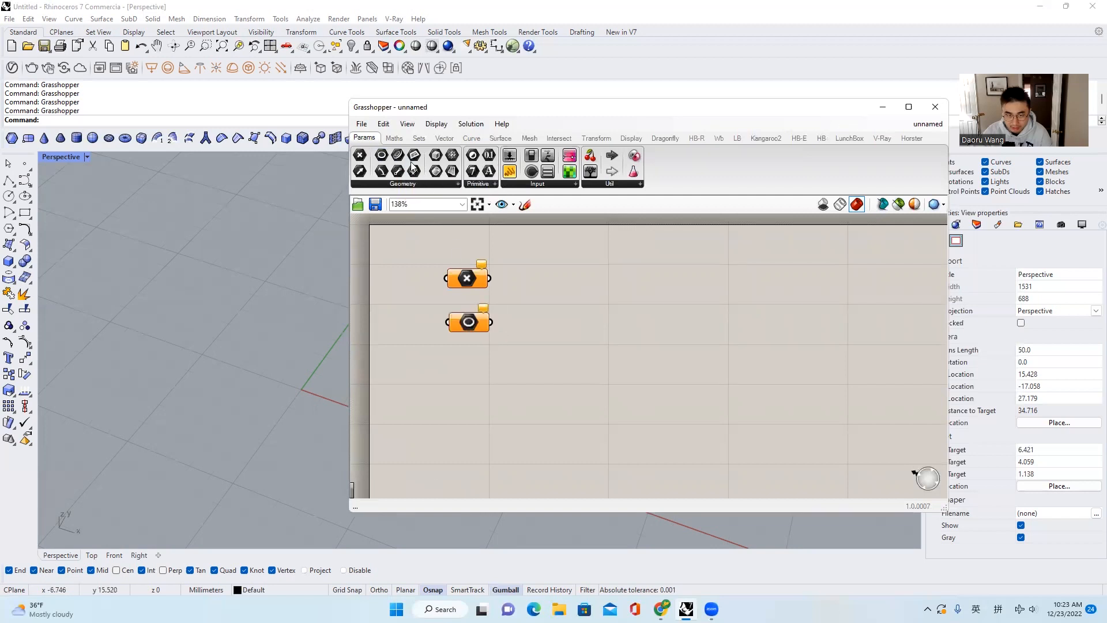
{"action": "left_click_drag", "start_coordinate": [397, 156], "coordinate": [471, 368]}
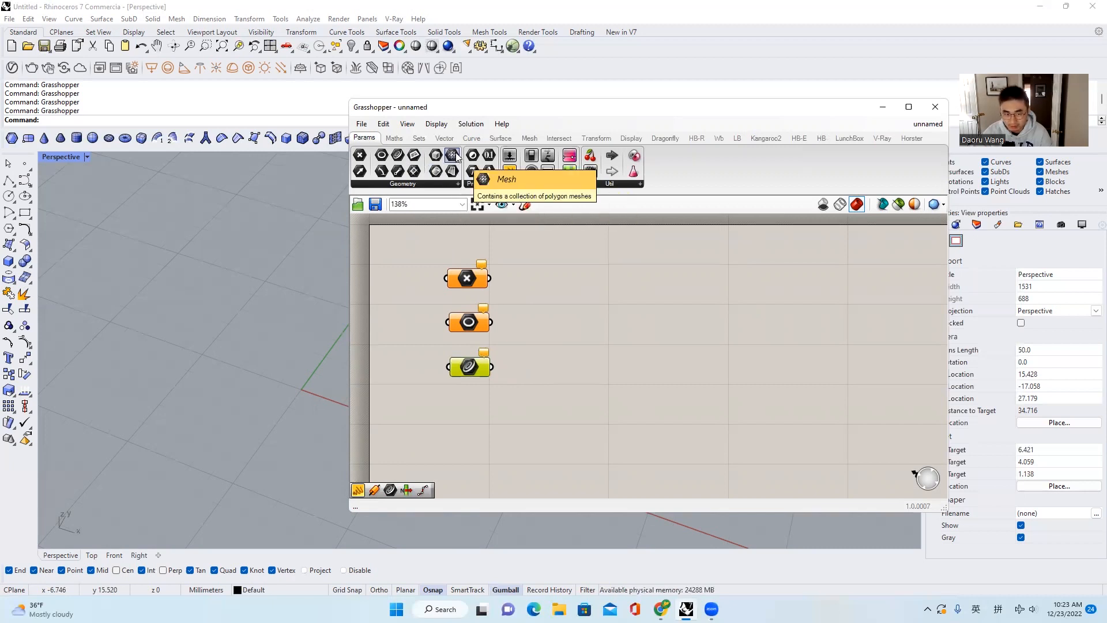
Step: Move the Grasshopper window off the Rhino viewport and draw a single point object in the Perspective view
{"action": "left_click_drag", "start_coordinate": [522, 109], "coordinate": [649, 102]}
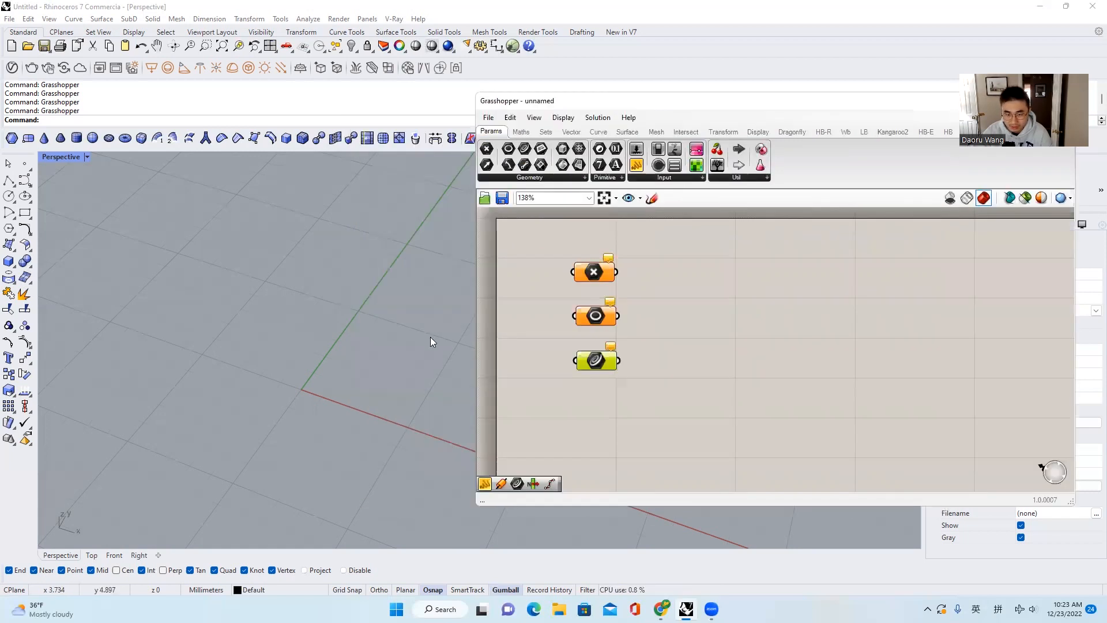
{"action": "right_click_drag", "start_coordinate": [362, 338], "coordinate": [300, 288]}
{"action": "left_click", "coordinate": [24, 164]}
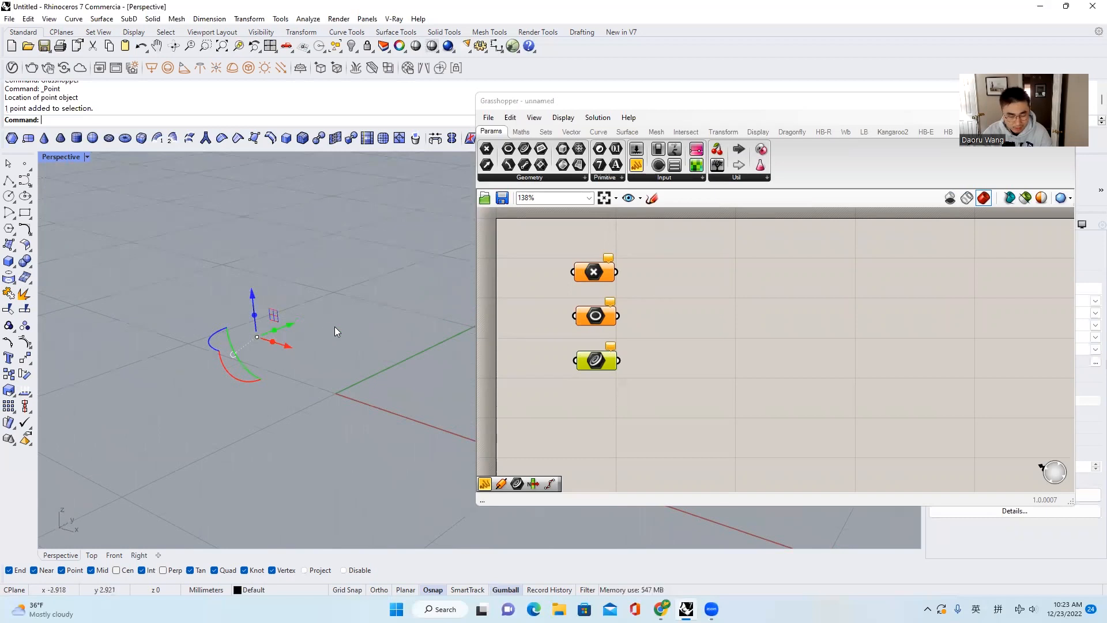
{"action": "right_click_drag", "start_coordinate": [334, 327], "coordinate": [331, 350]}
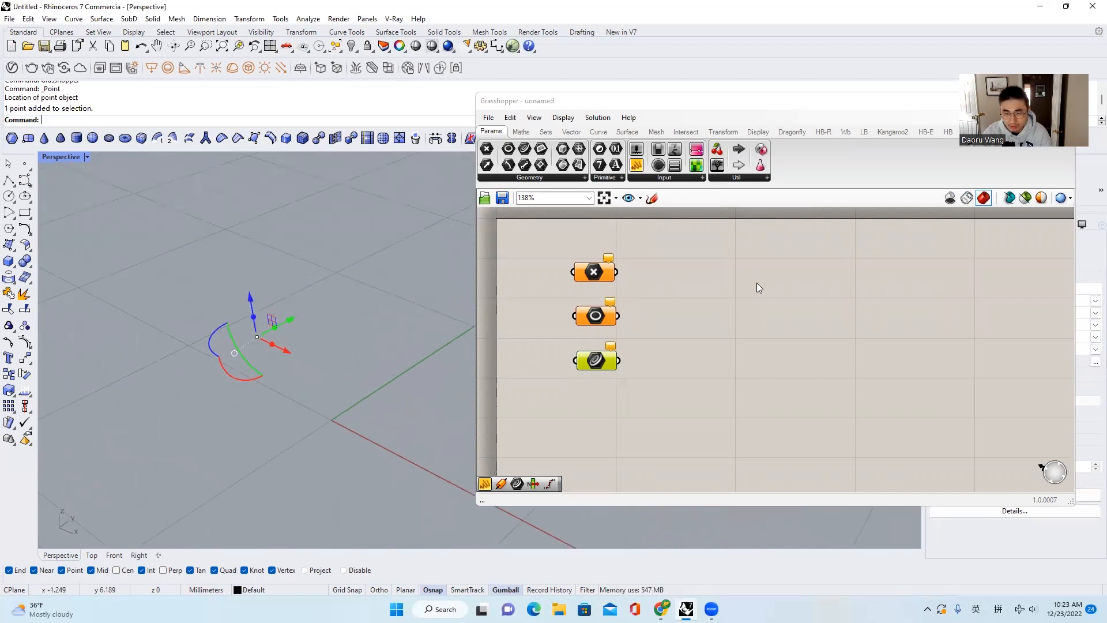
Step: Reference the drawn Rhino point in the Point parameter with Set one Point
{"action": "left_click", "coordinate": [600, 273]}
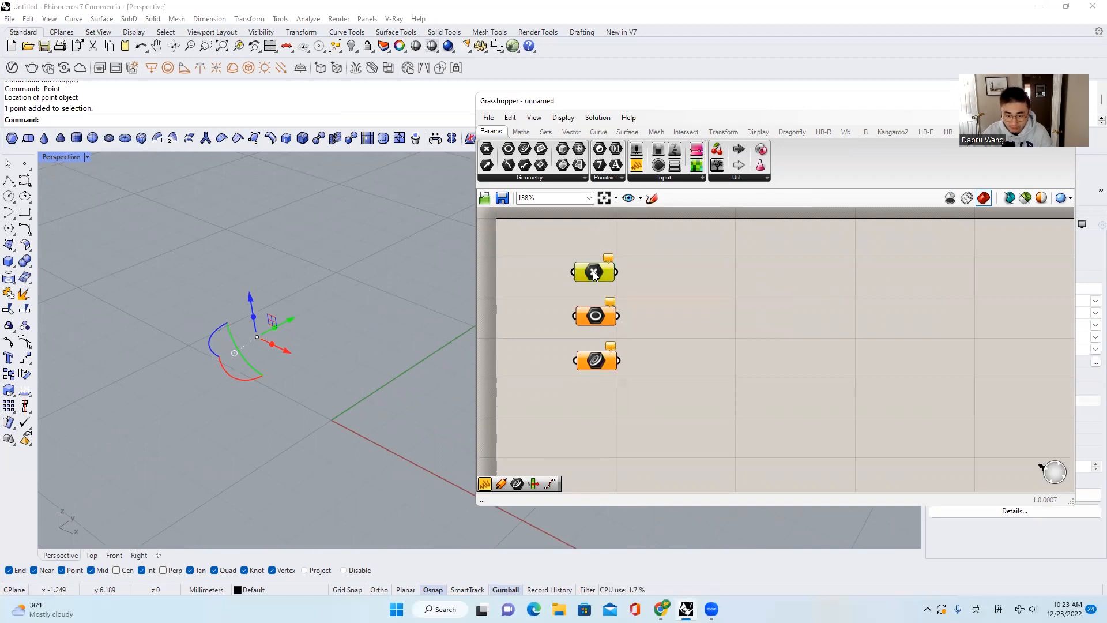
{"action": "left_click_drag", "start_coordinate": [593, 279], "coordinate": [617, 272]}
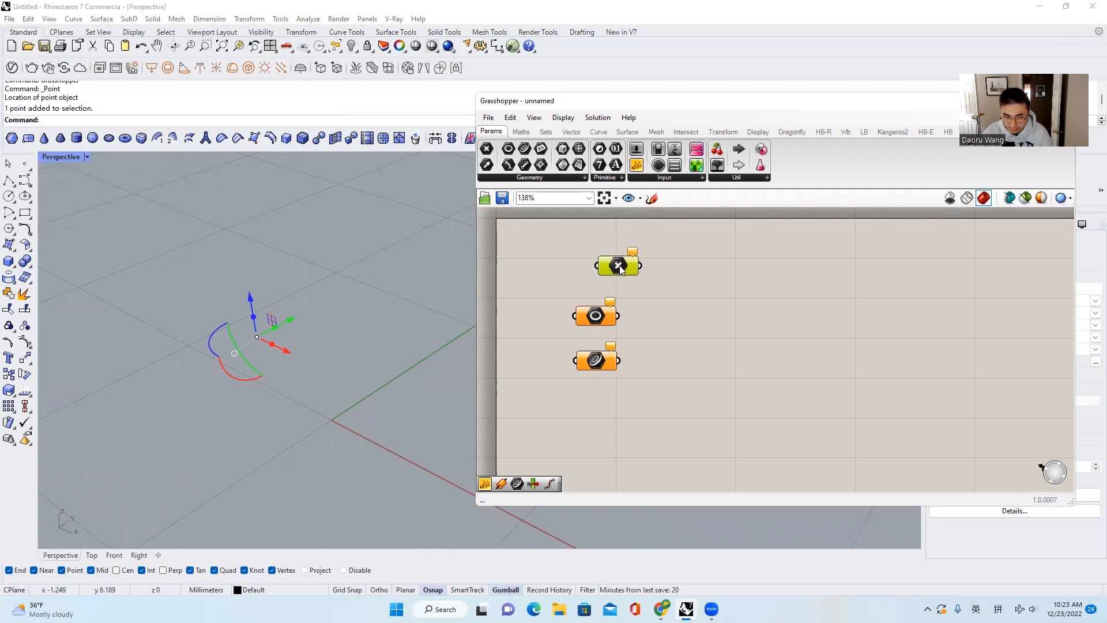
{"action": "right_click", "coordinate": [620, 265]}
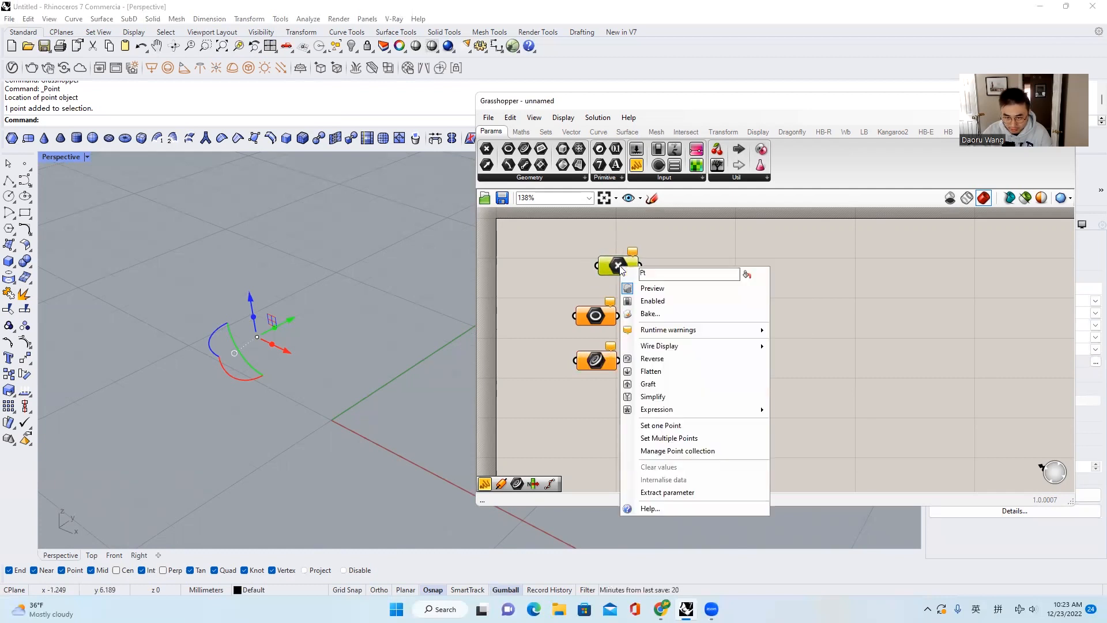
{"action": "left_click", "coordinate": [687, 426]}
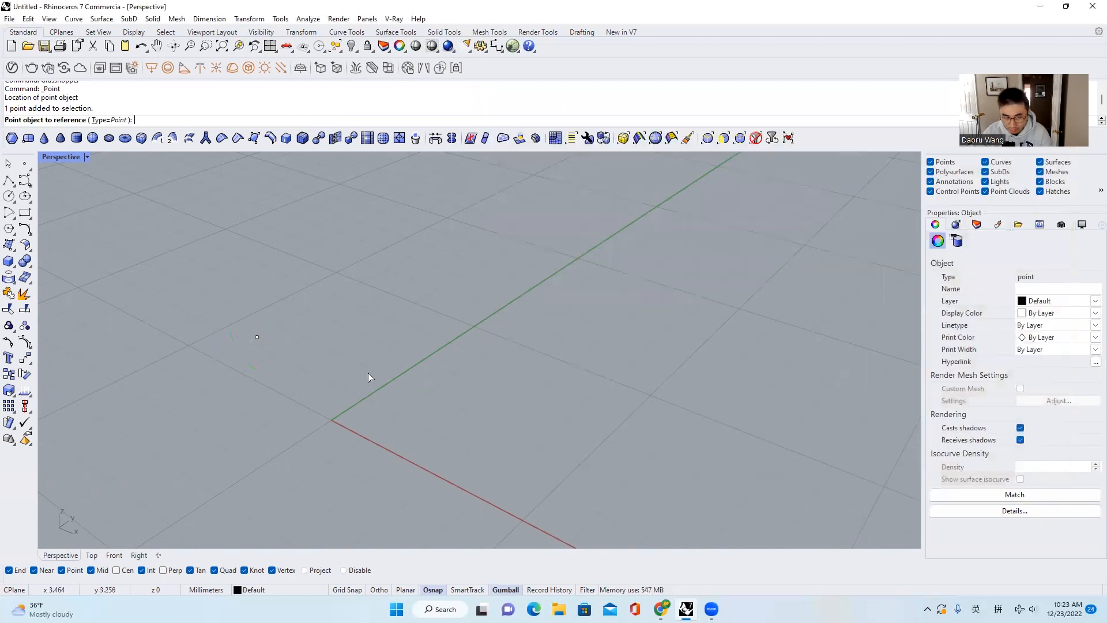
{"action": "left_click", "coordinate": [258, 337]}
{"action": "right_click_drag", "start_coordinate": [361, 345], "coordinate": [575, 304]}
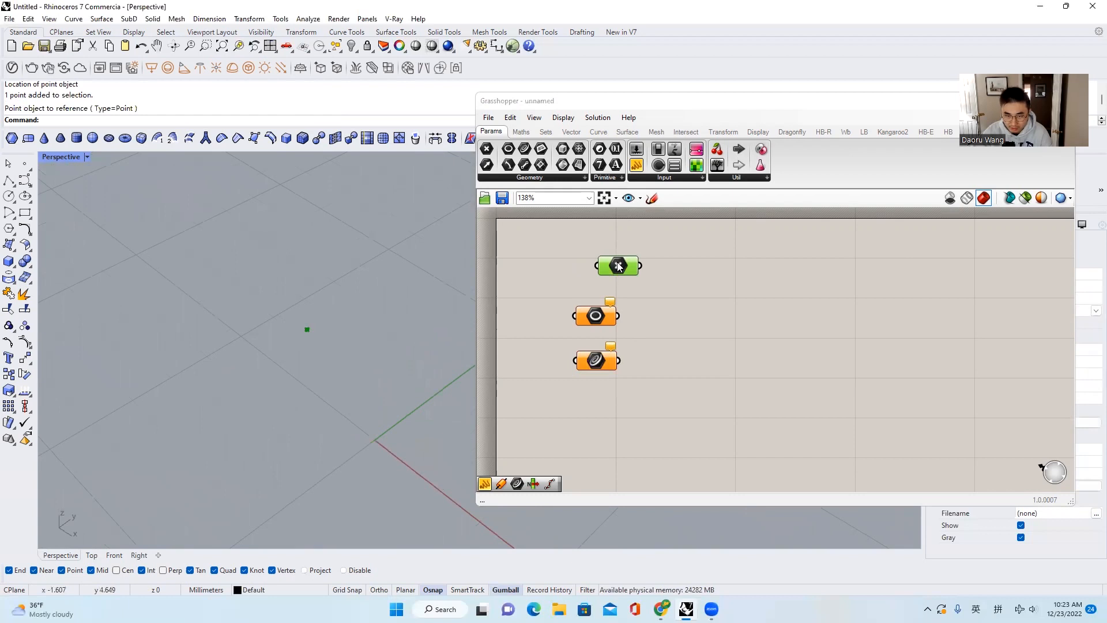
Step: Reposition the Point parameter just above the Circle parameter and select its referenced point in the Rhino viewport
{"action": "left_click_drag", "start_coordinate": [618, 265], "coordinate": [701, 270]}
{"action": "left_click", "coordinate": [307, 329]}
{"action": "right_click_drag", "start_coordinate": [357, 358], "coordinate": [268, 314]}
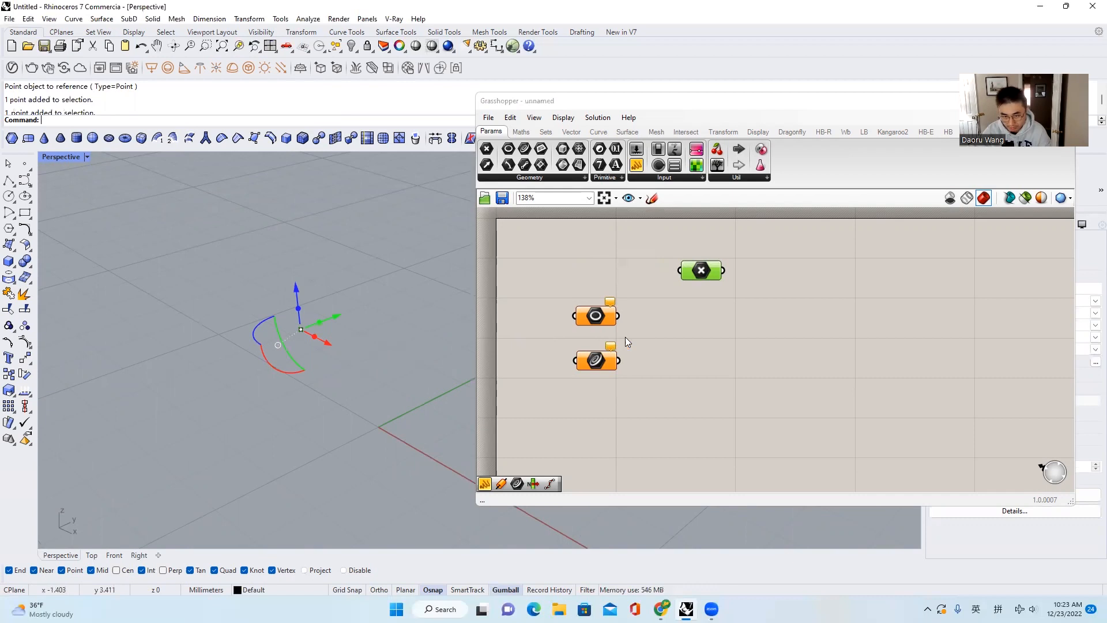
{"action": "left_click_drag", "start_coordinate": [702, 272], "coordinate": [606, 268]}
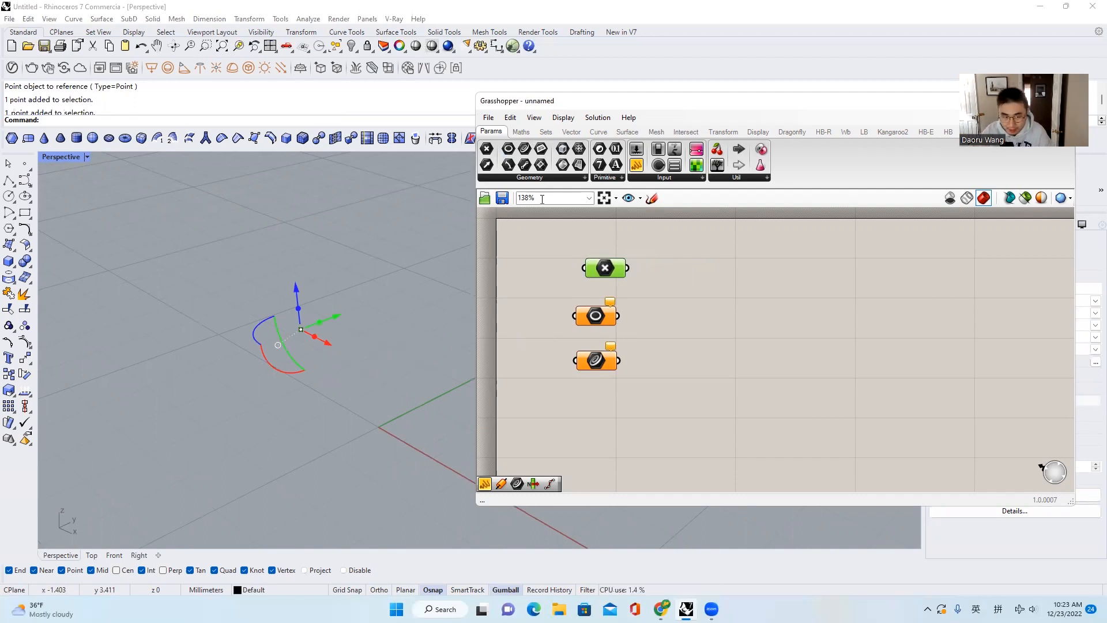
Step: Move the referenced point to several new positions in the Perspective view with the gumball, and leave it selected
{"action": "left_click_drag", "start_coordinate": [297, 295], "coordinate": [419, 294]}
{"action": "left_click", "coordinate": [419, 299]}
{"action": "right_click_drag", "start_coordinate": [404, 301], "coordinate": [316, 309]}
{"action": "left_click_drag", "start_coordinate": [318, 259], "coordinate": [252, 327]}
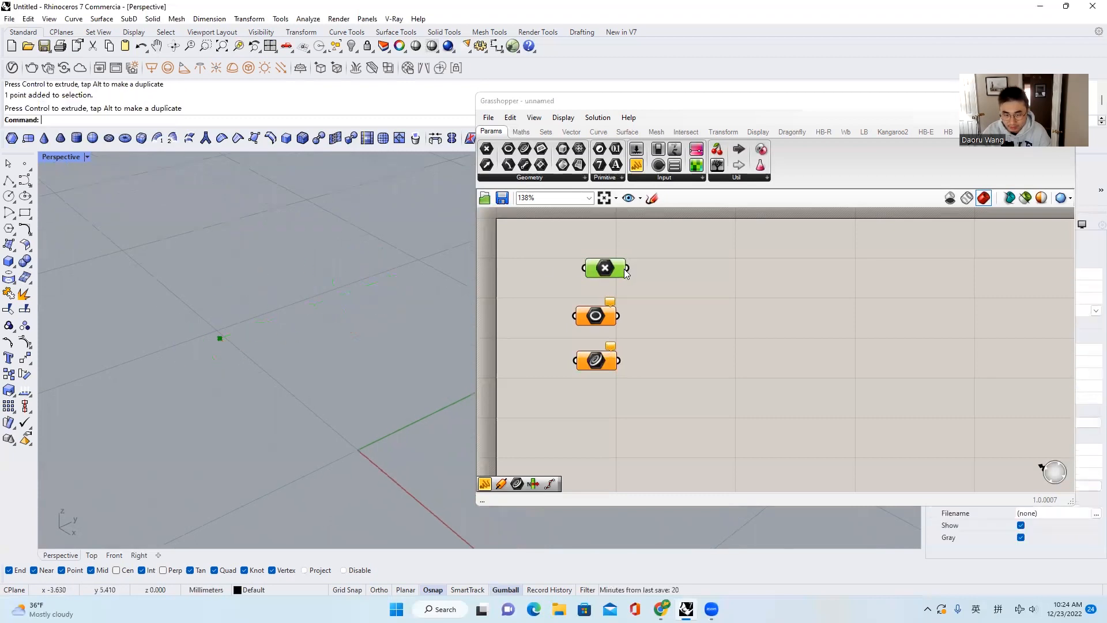
{"action": "left_click_drag", "start_coordinate": [180, 311], "coordinate": [292, 391]}
{"action": "scroll", "coordinate": [289, 330], "scroll_direction": "down", "scroll_amount": 4}
{"action": "left_click_drag", "start_coordinate": [262, 350], "coordinate": [414, 359]}
{"action": "right_click_drag", "start_coordinate": [414, 359], "coordinate": [399, 331]}
{"action": "left_click_drag", "start_coordinate": [374, 316], "coordinate": [379, 248]}
{"action": "left_click_drag", "start_coordinate": [410, 314], "coordinate": [317, 293]}
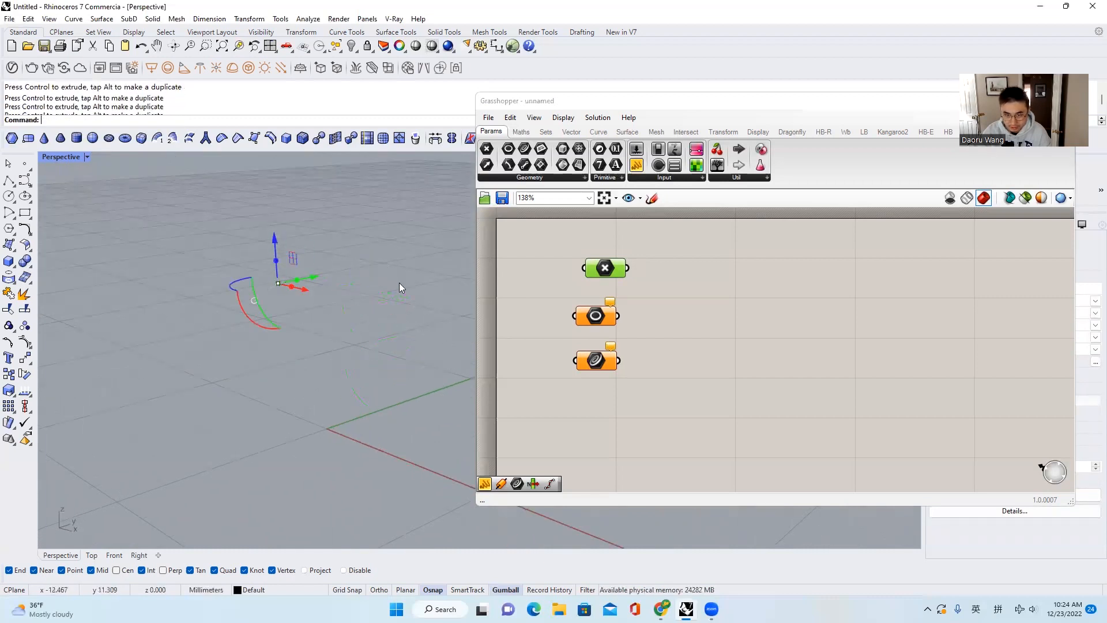
{"action": "left_click", "coordinate": [420, 297]}
{"action": "right_click_drag", "start_coordinate": [420, 297], "coordinate": [296, 281]}
{"action": "left_click", "coordinate": [321, 290]}
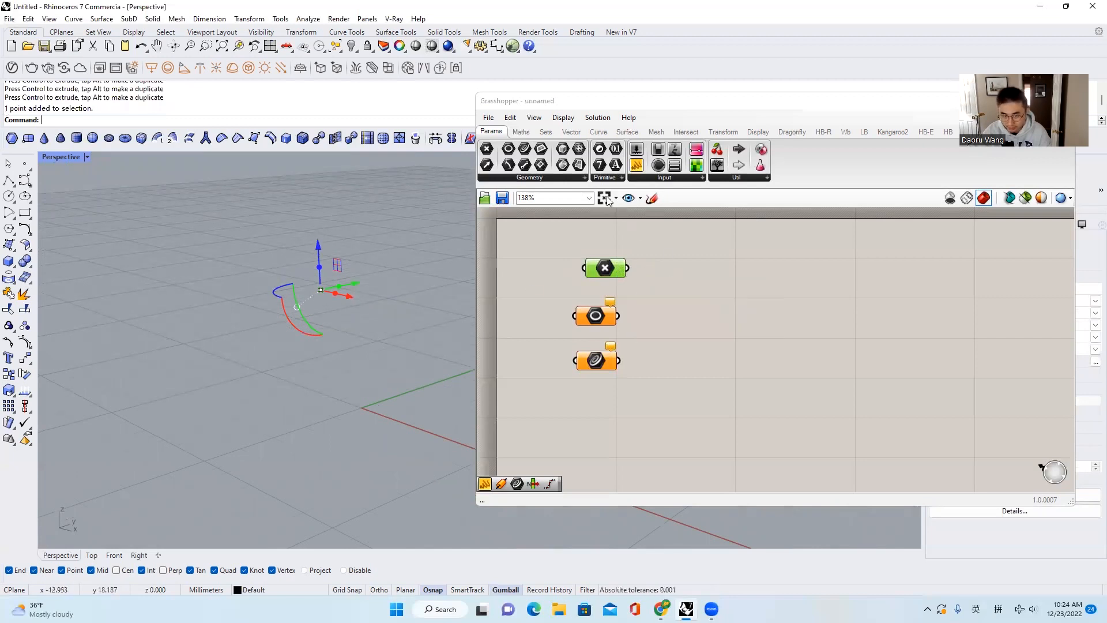
Step: Place an Addition component beside the Point parameter and a Construct Domain component in the open canvas area below it
{"action": "left_click", "coordinate": [521, 133]}
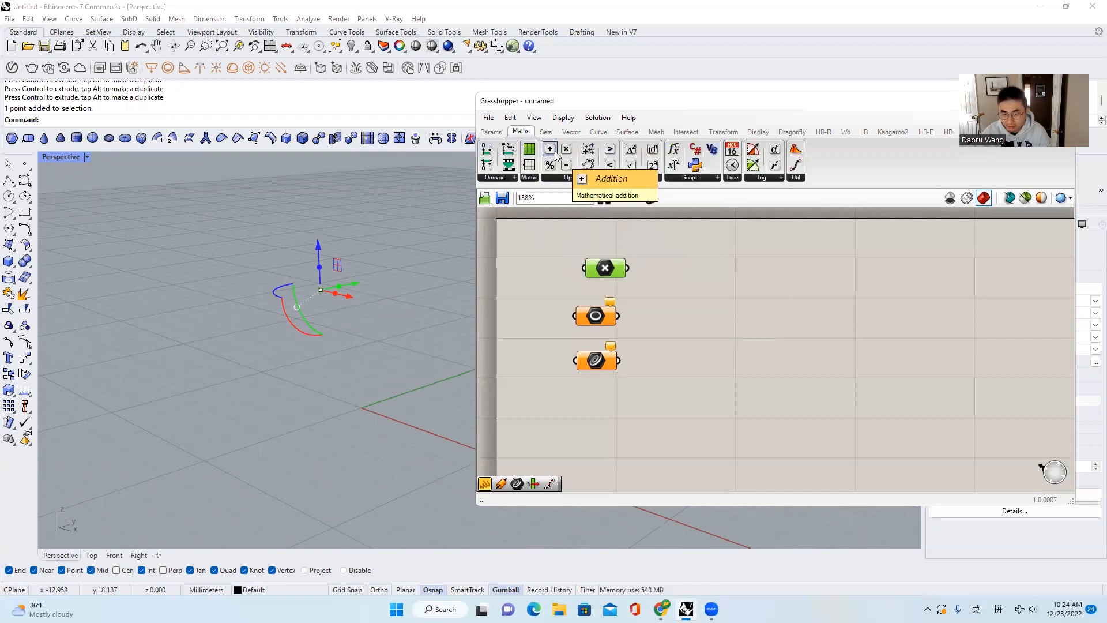
{"action": "left_click_drag", "start_coordinate": [555, 155], "coordinate": [657, 256]}
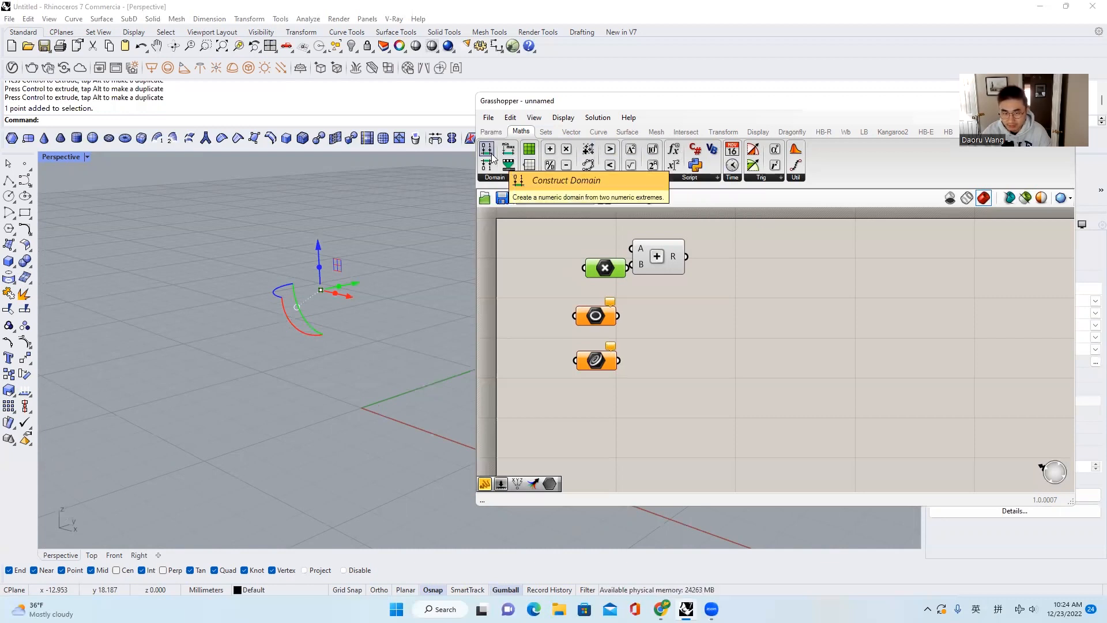
{"action": "left_click_drag", "start_coordinate": [493, 157], "coordinate": [758, 330]}
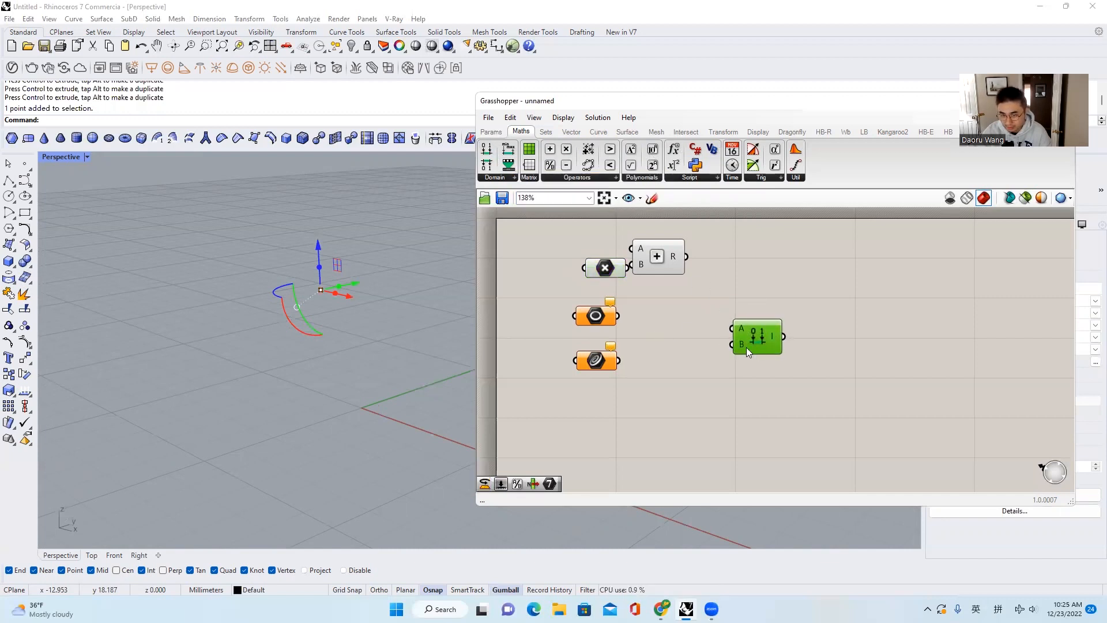
{"action": "left_click_drag", "start_coordinate": [776, 339], "coordinate": [836, 349]}
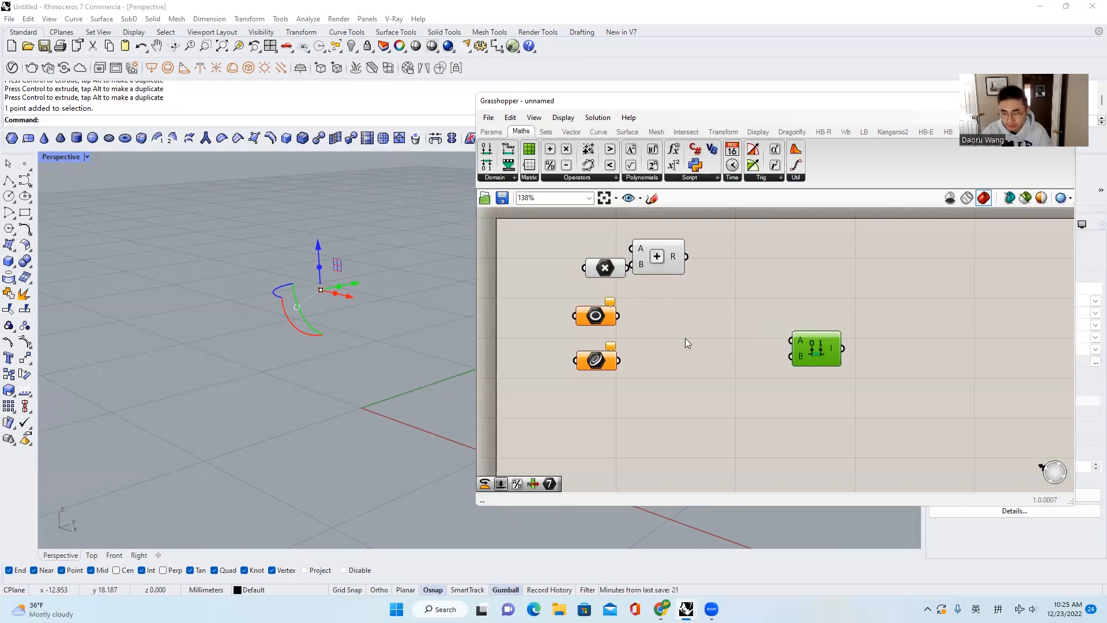
{"action": "scroll", "coordinate": [793, 334], "scroll_direction": "up", "scroll_amount": 3}
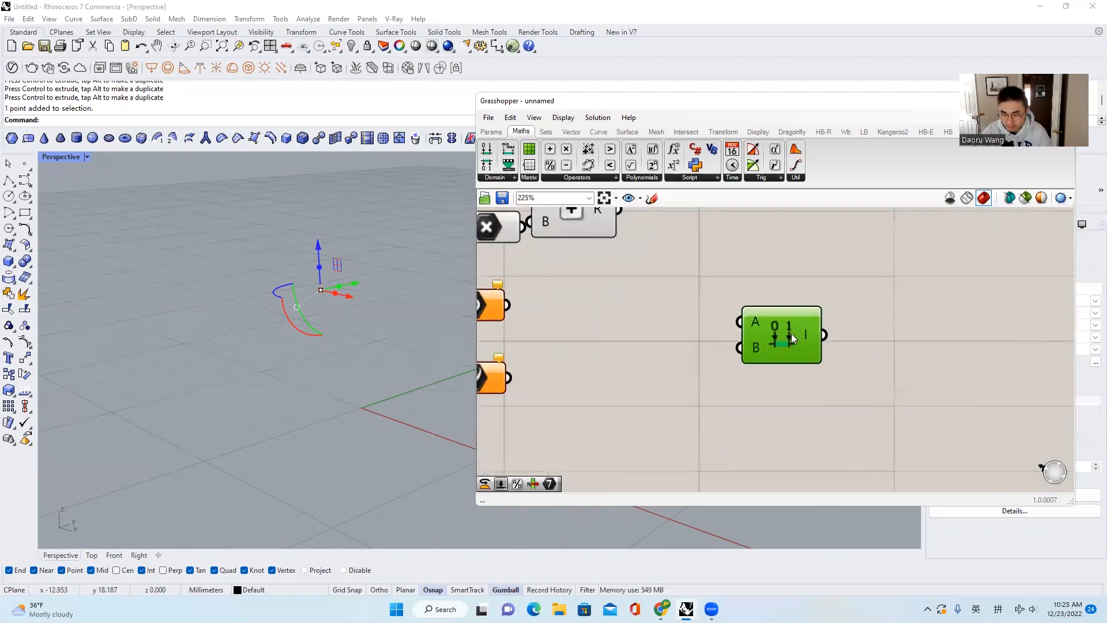
{"action": "left_click_drag", "start_coordinate": [792, 333], "coordinate": [767, 333]}
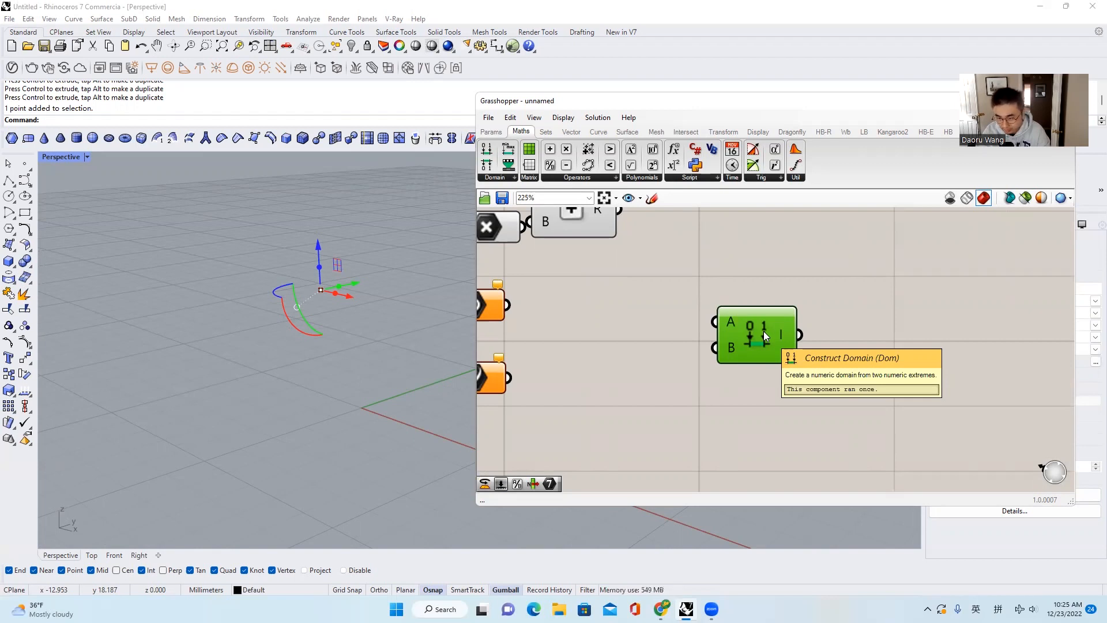
Step: Add a number slider with the value 2.5 in the empty area before the Construct Domain component
{"action": "left_click", "coordinate": [601, 319]}
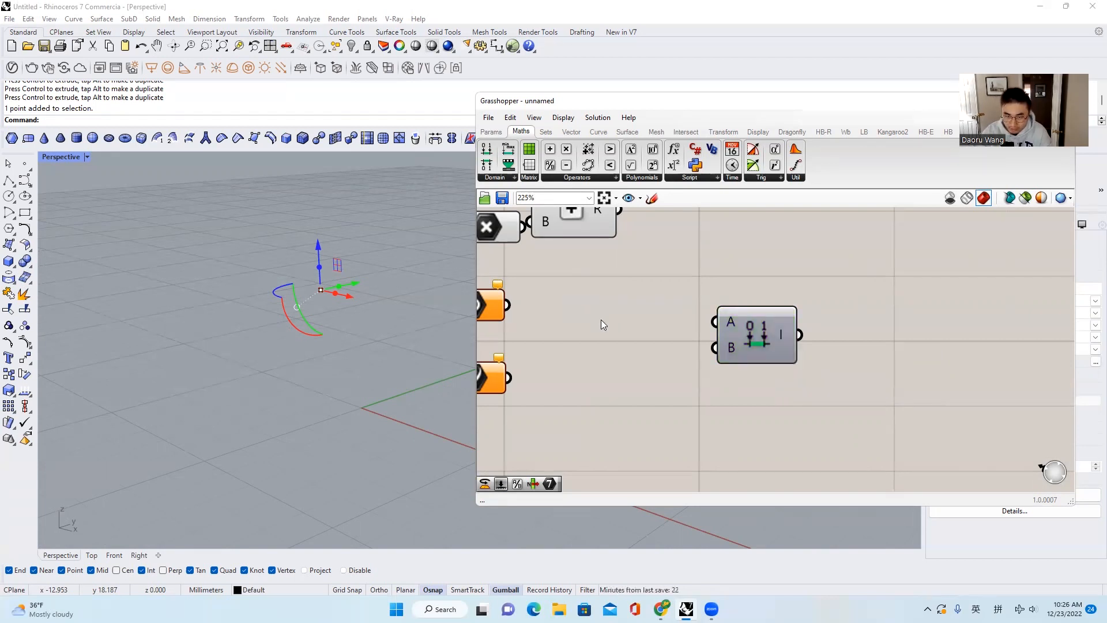
{"action": "double_click", "coordinate": [601, 320]}
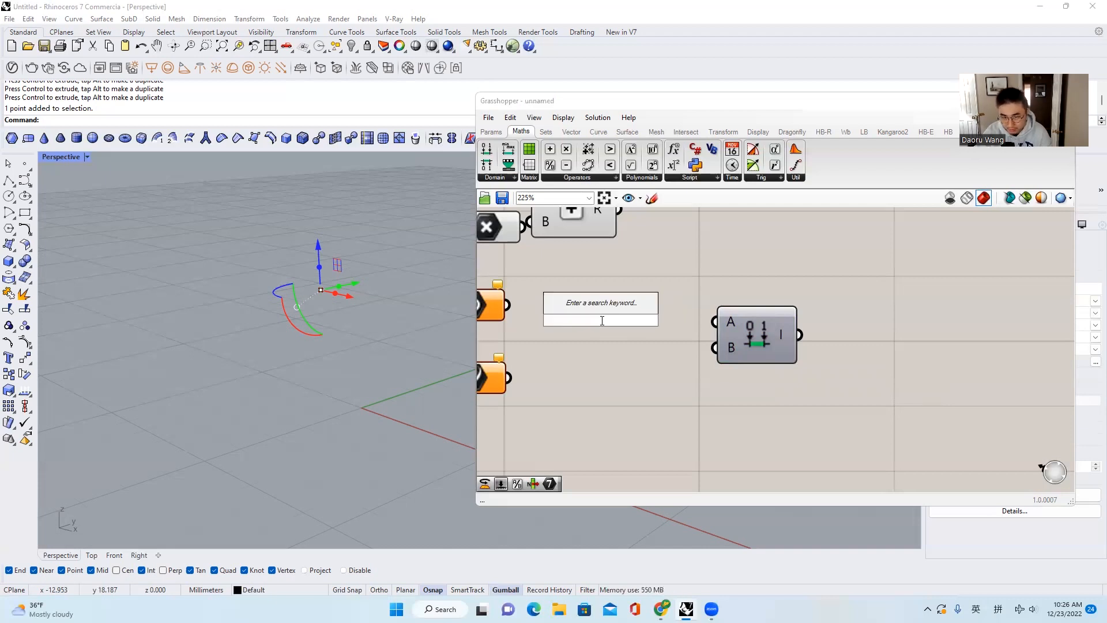
{"action": "type", "text": "2.5"}
{"action": "key", "text": "Return"}
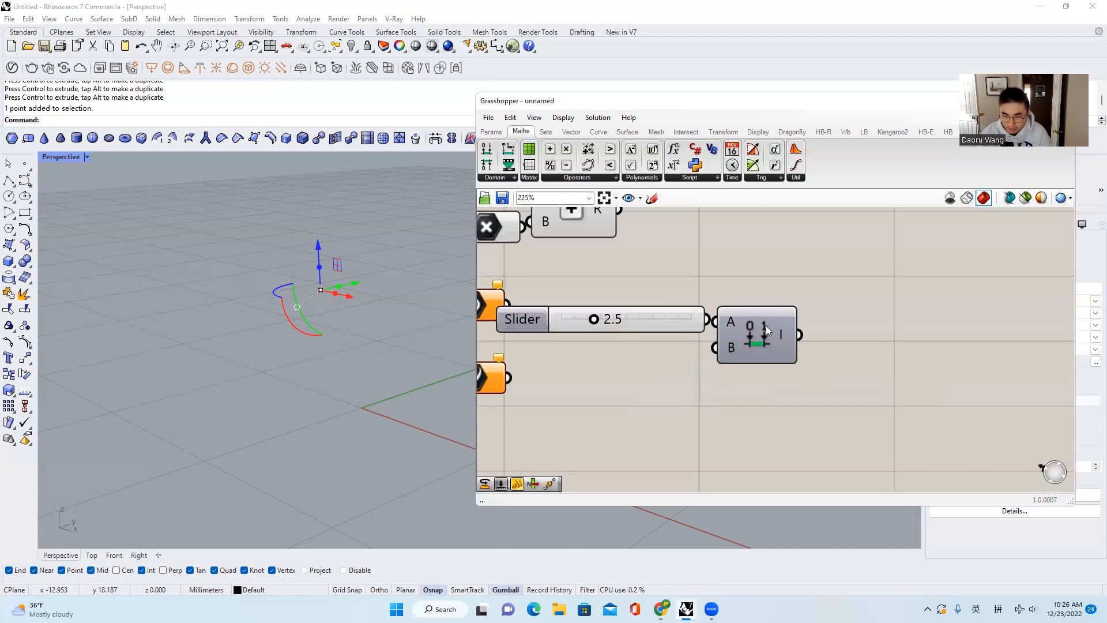
Step: Space the Construct Domain component and the 2.5 slider apart, and connect the slider to the component's A input
{"action": "left_click_drag", "start_coordinate": [766, 326], "coordinate": [950, 326]}
{"action": "left_click_drag", "start_coordinate": [603, 323], "coordinate": [655, 327]}
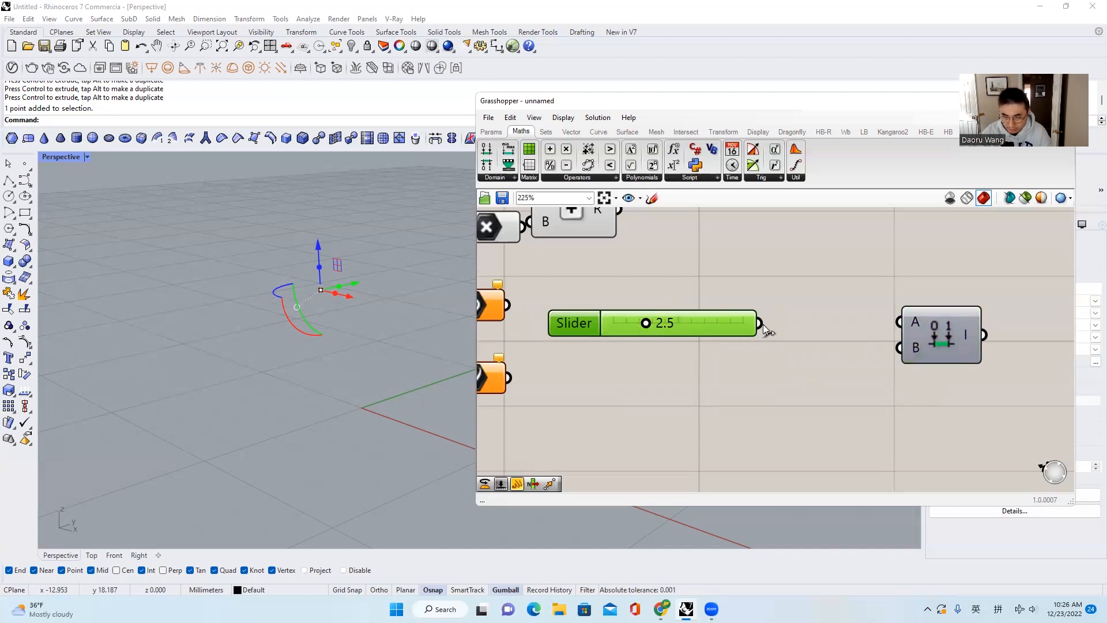
{"action": "left_click_drag", "start_coordinate": [759, 323], "coordinate": [900, 323]}
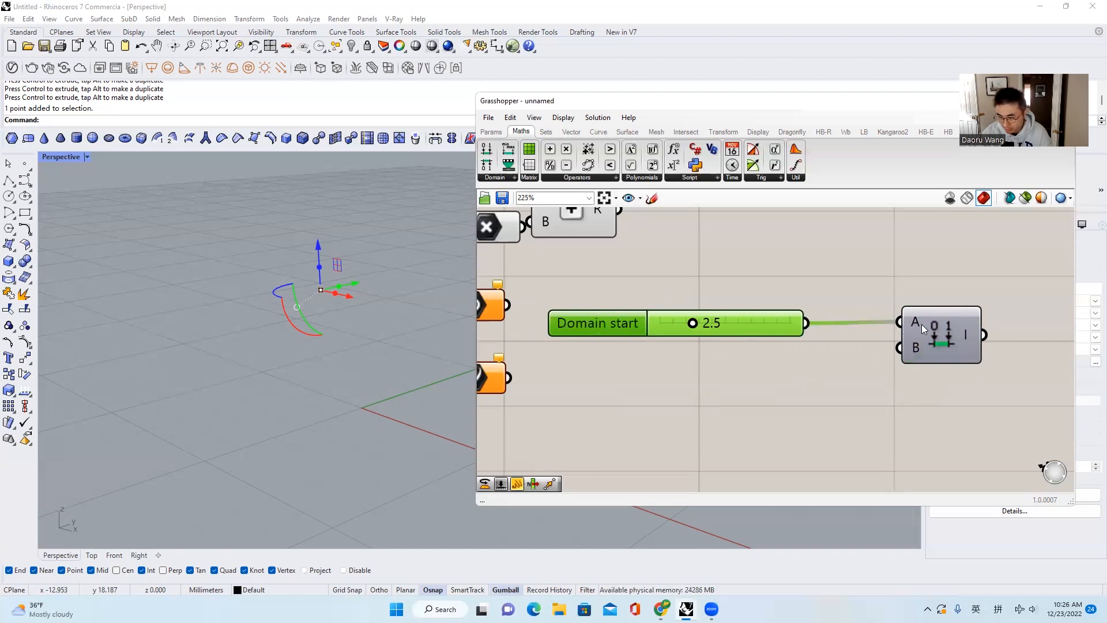
Step: Add a second number slider with the value 5.5, connect it to Construct Domain's B input, and inspect the component's inputs
{"action": "double_click", "coordinate": [707, 391]}
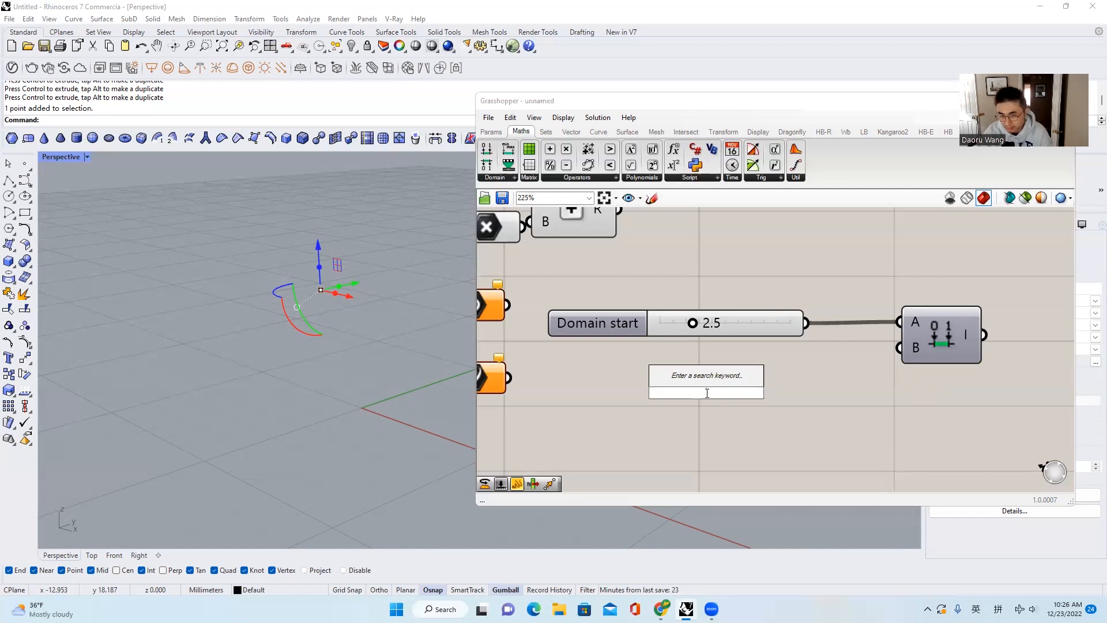
{"action": "type", "text": "5.5"}
{"action": "key", "text": "Return"}
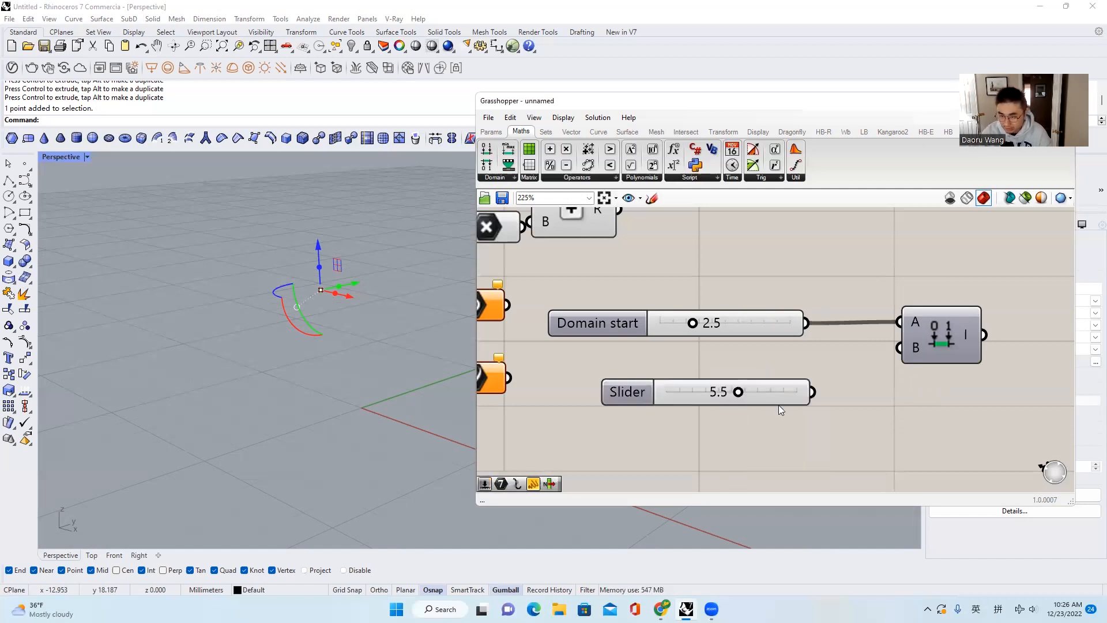
{"action": "left_click_drag", "start_coordinate": [812, 392], "coordinate": [900, 347]}
{"action": "right_click_drag", "start_coordinate": [923, 362], "coordinate": [780, 371]}
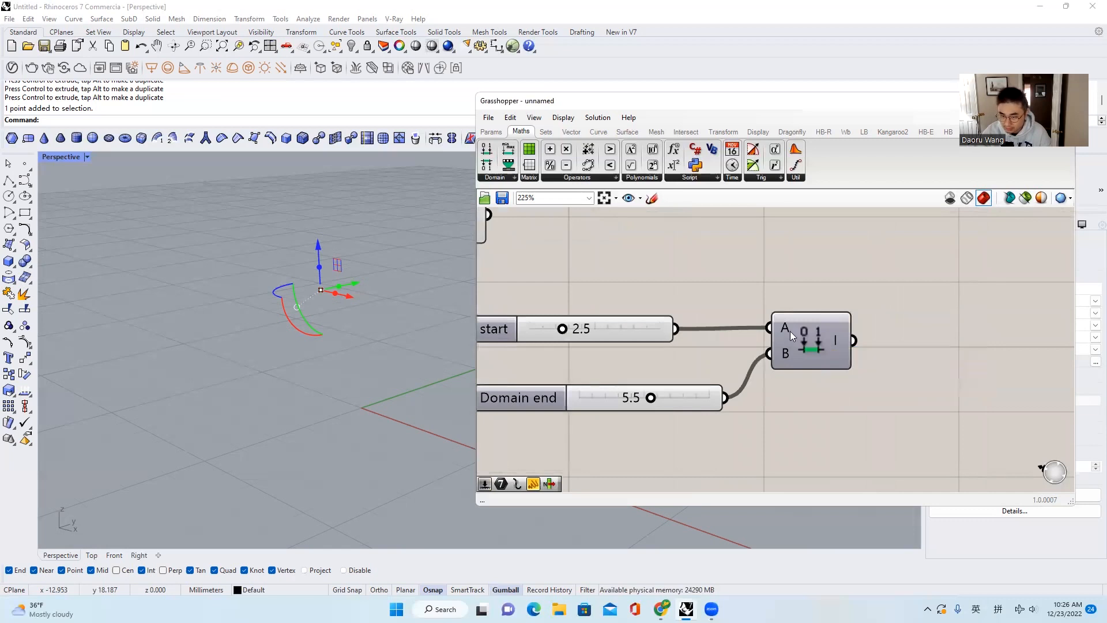
{"action": "mouse_move", "coordinate": [786, 327]}
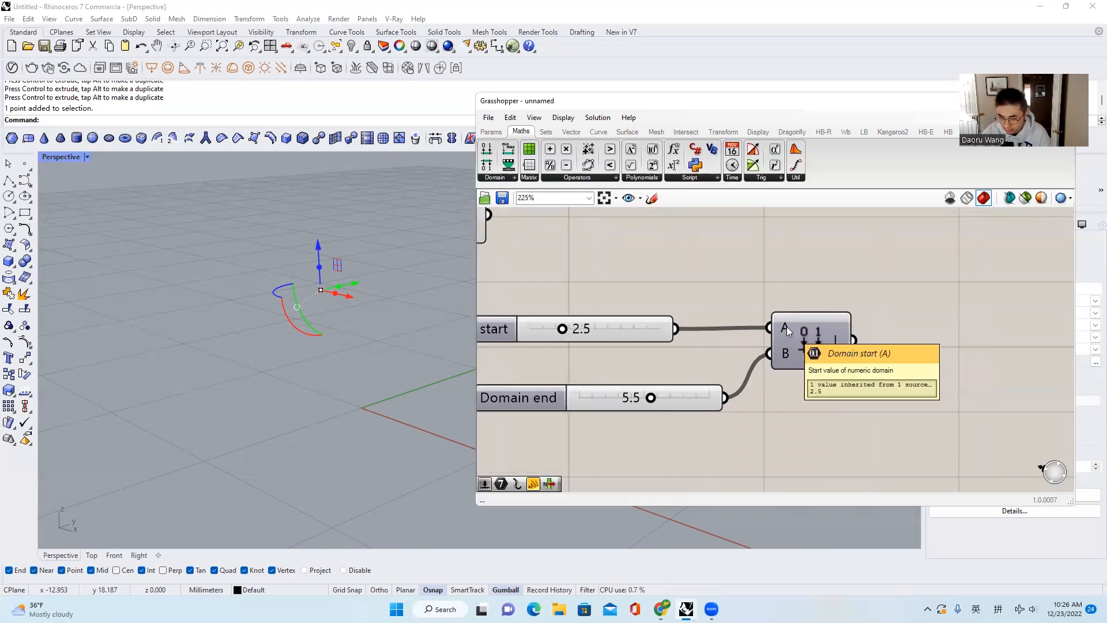
{"action": "mouse_move", "coordinate": [785, 350]}
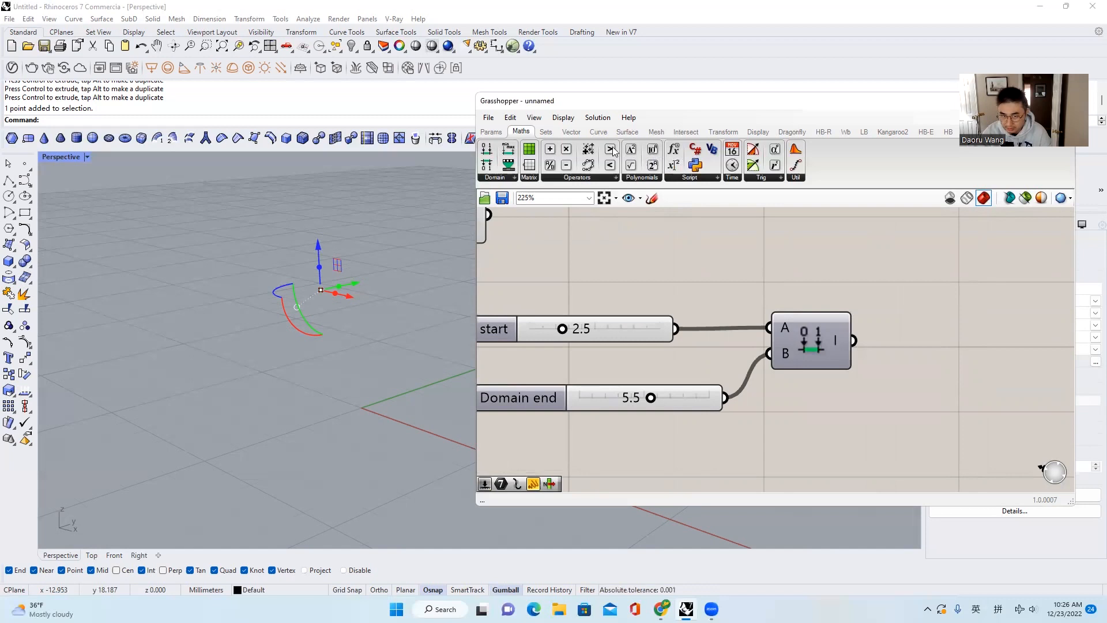
Step: Place a Panel after the Construct Domain component, connect the domain output to it, and make the panel taller
{"action": "left_click", "coordinate": [492, 131]}
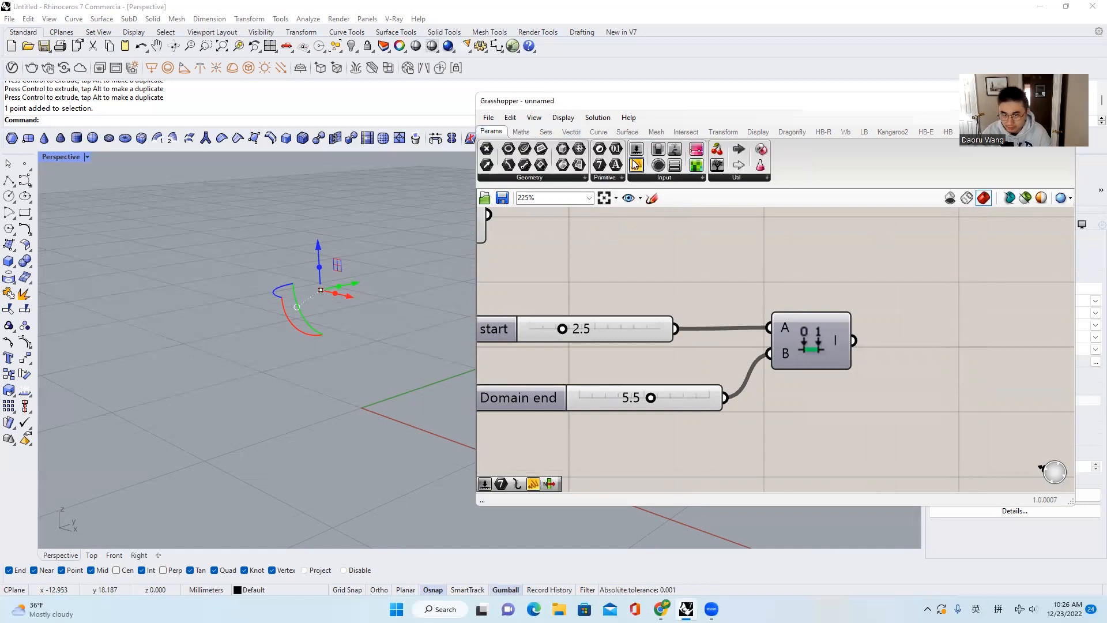
{"action": "left_click_drag", "start_coordinate": [637, 166], "coordinate": [1015, 377]}
{"action": "scroll", "coordinate": [1003, 357], "scroll_direction": "down", "scroll_amount": 2}
{"action": "left_click_drag", "start_coordinate": [941, 346], "coordinate": [938, 326]}
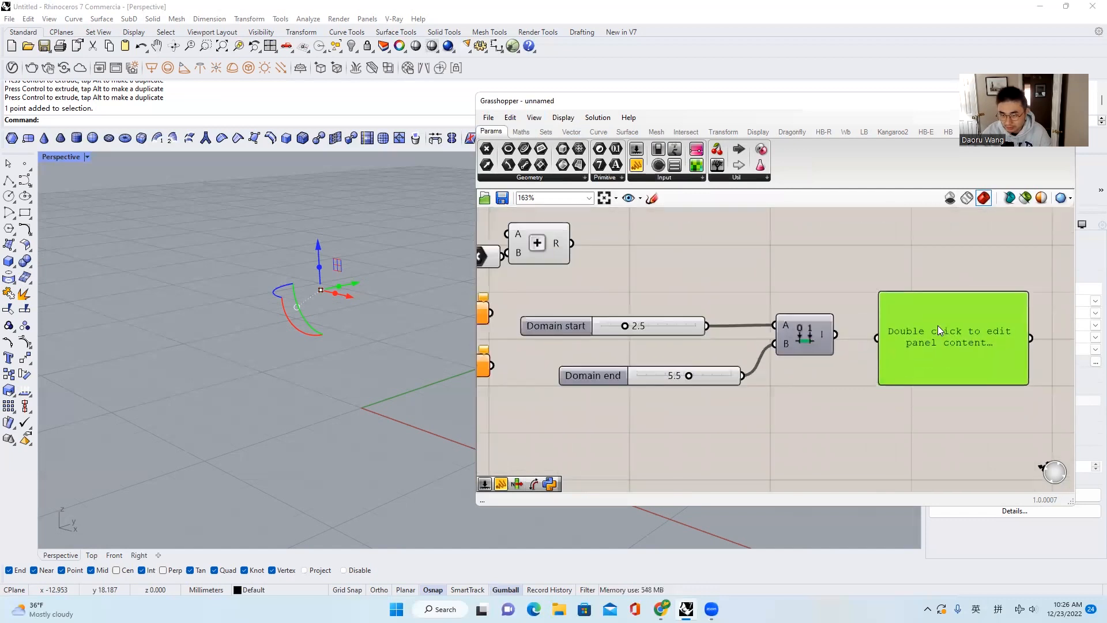
{"action": "left_click_drag", "start_coordinate": [838, 333], "coordinate": [878, 338]}
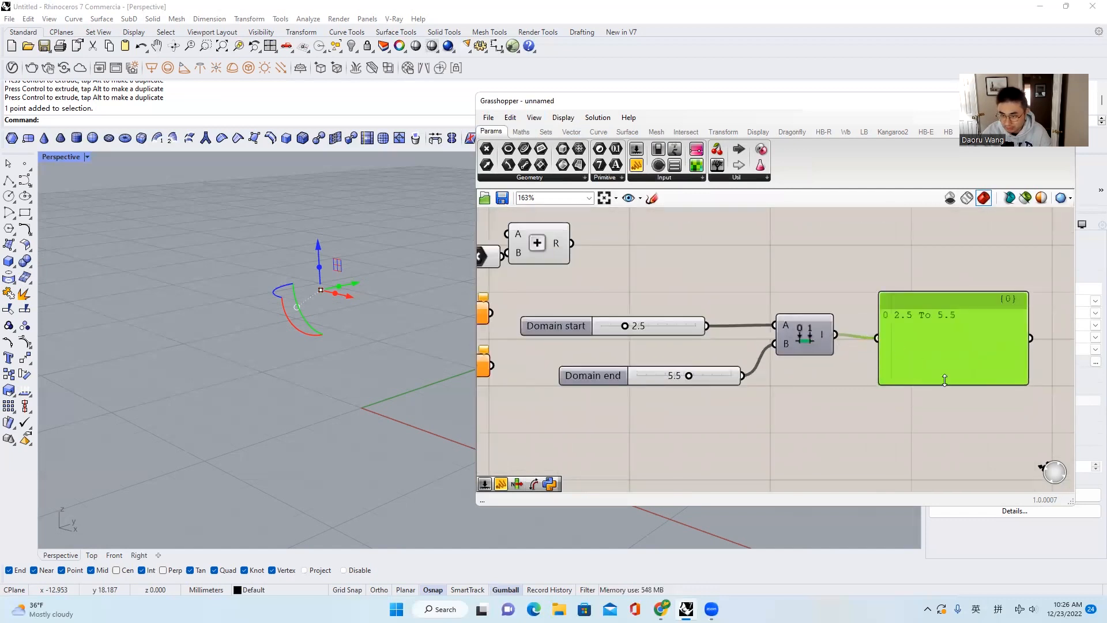
{"action": "left_click_drag", "start_coordinate": [944, 379], "coordinate": [945, 434]}
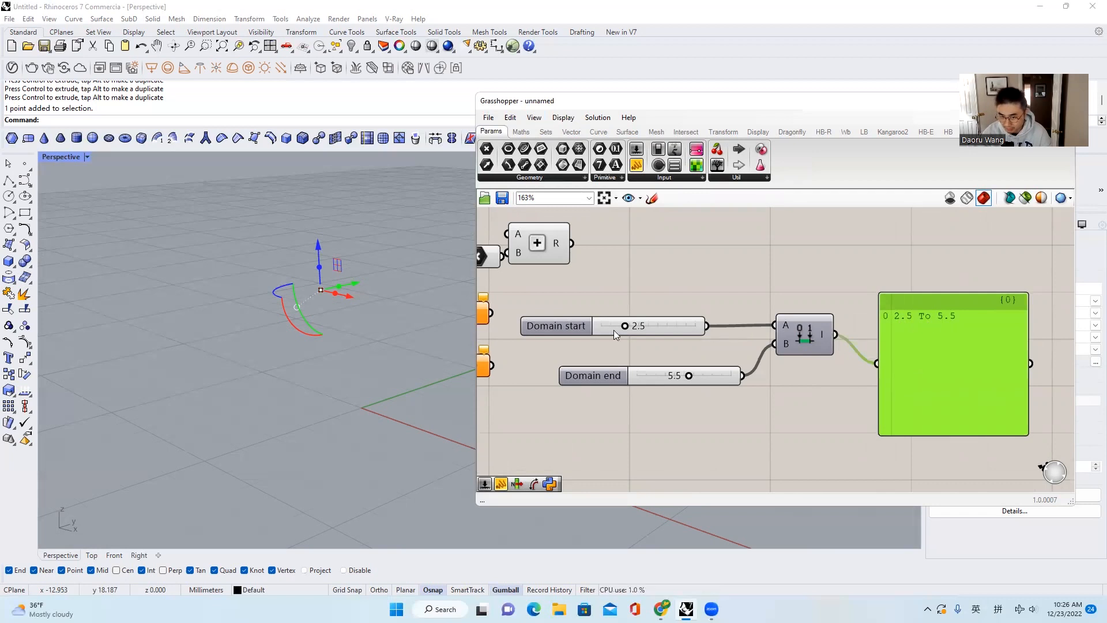
Step: Set the Domain start slider to 5.7 and the Domain end slider to 8.4, placing Domain end directly below Domain start
{"action": "left_click_drag", "start_coordinate": [625, 326], "coordinate": [655, 326]}
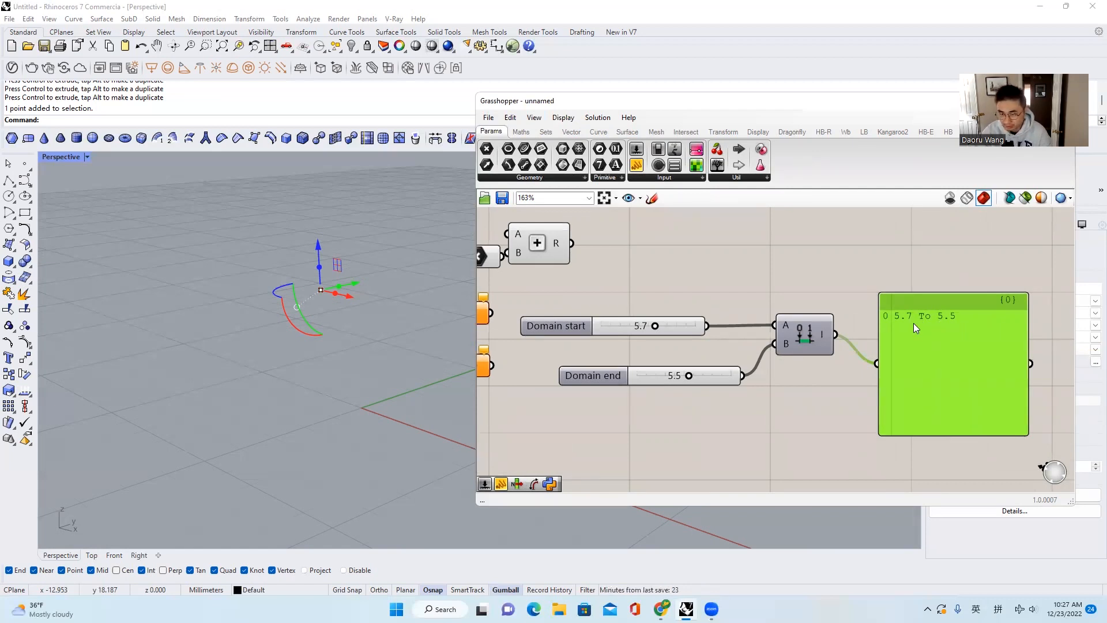
{"action": "left_click_drag", "start_coordinate": [691, 377], "coordinate": [647, 346]}
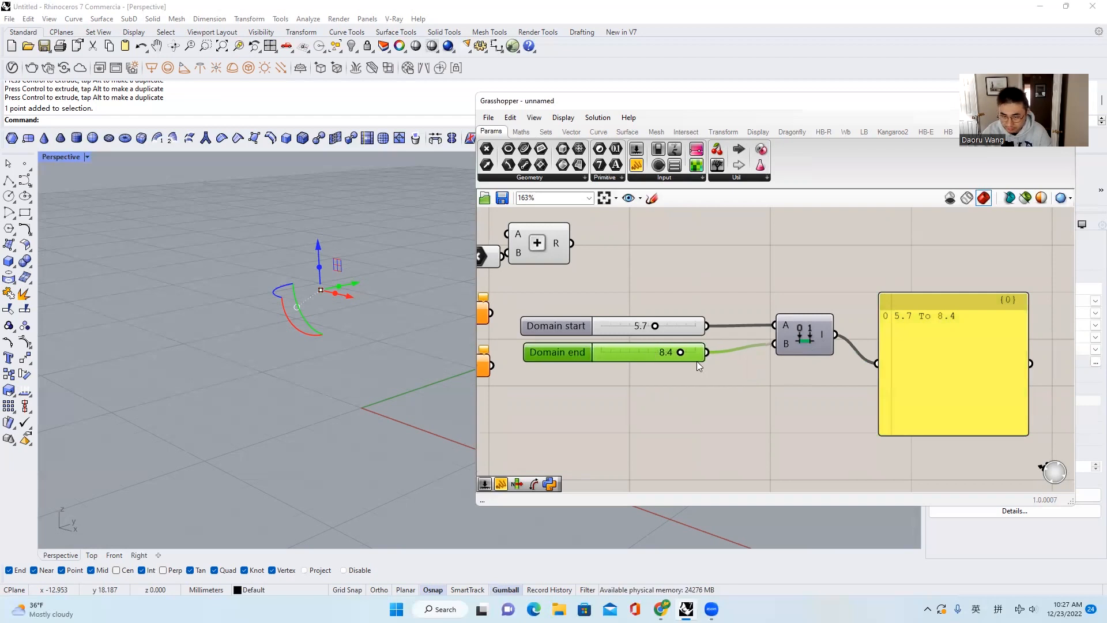
{"action": "left_click_drag", "start_coordinate": [935, 466], "coordinate": [620, 290]}
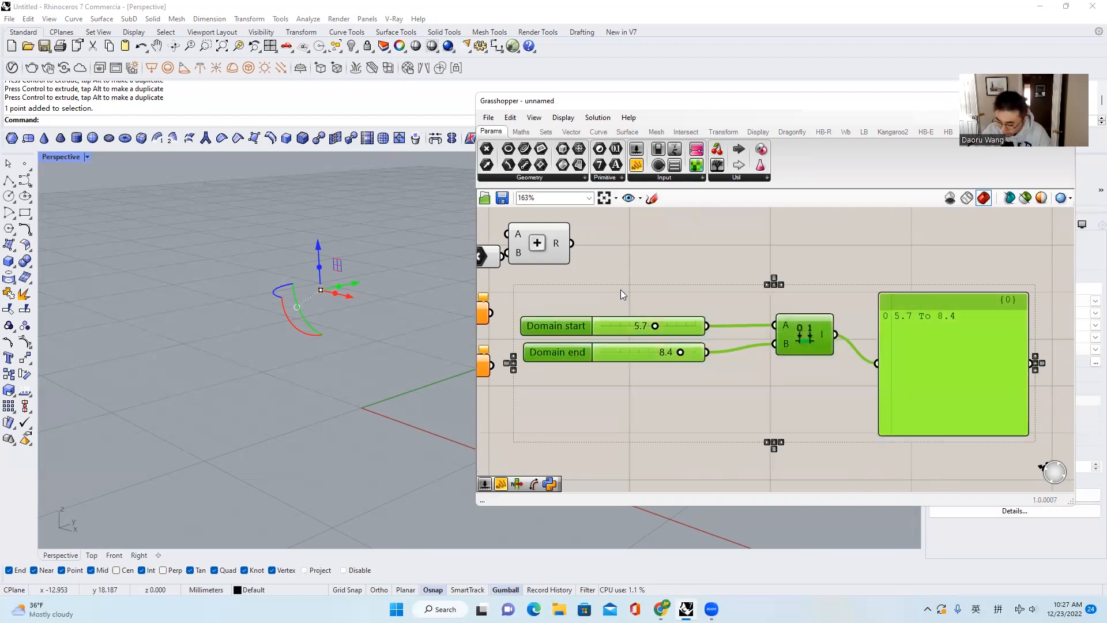
{"action": "left_click", "coordinate": [737, 261]}
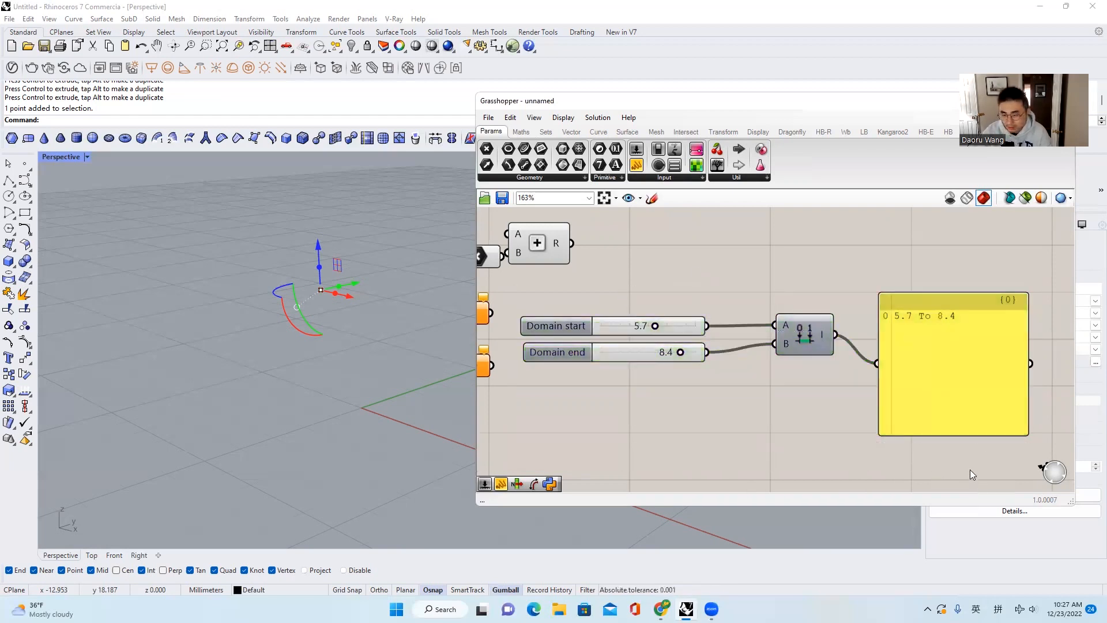
Step: Nudge the Construct Domain component slightly toward its sliders and inspect its Domain start input up close
{"action": "scroll", "coordinate": [785, 341], "scroll_direction": "down", "scroll_amount": 2}
{"action": "scroll", "coordinate": [795, 341], "scroll_direction": "up", "scroll_amount": 2}
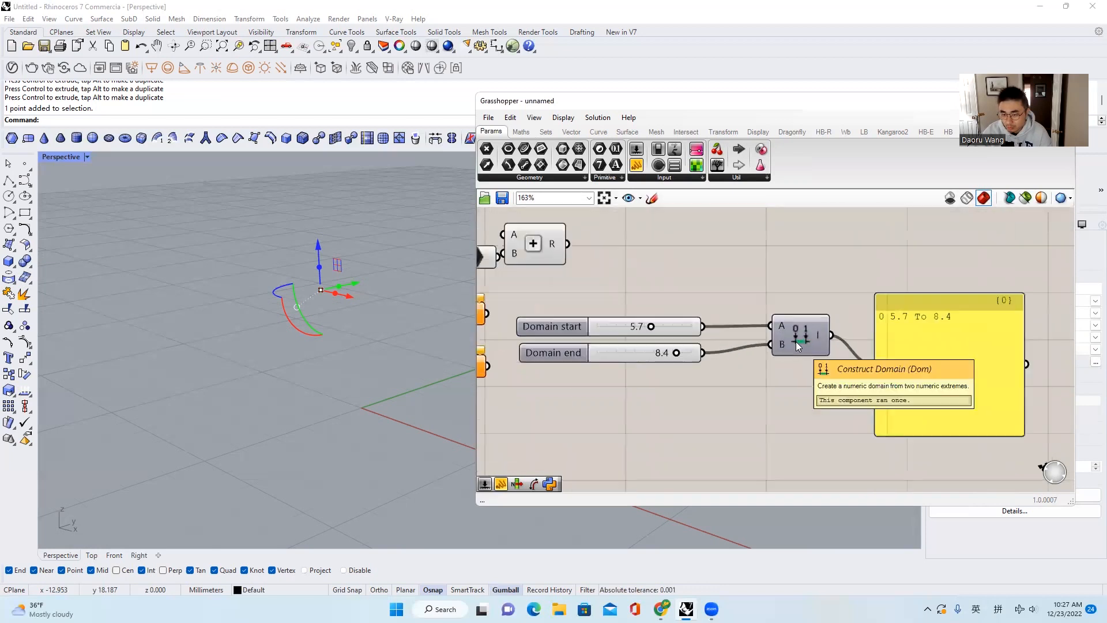
{"action": "left_click_drag", "start_coordinate": [800, 343], "coordinate": [792, 341]}
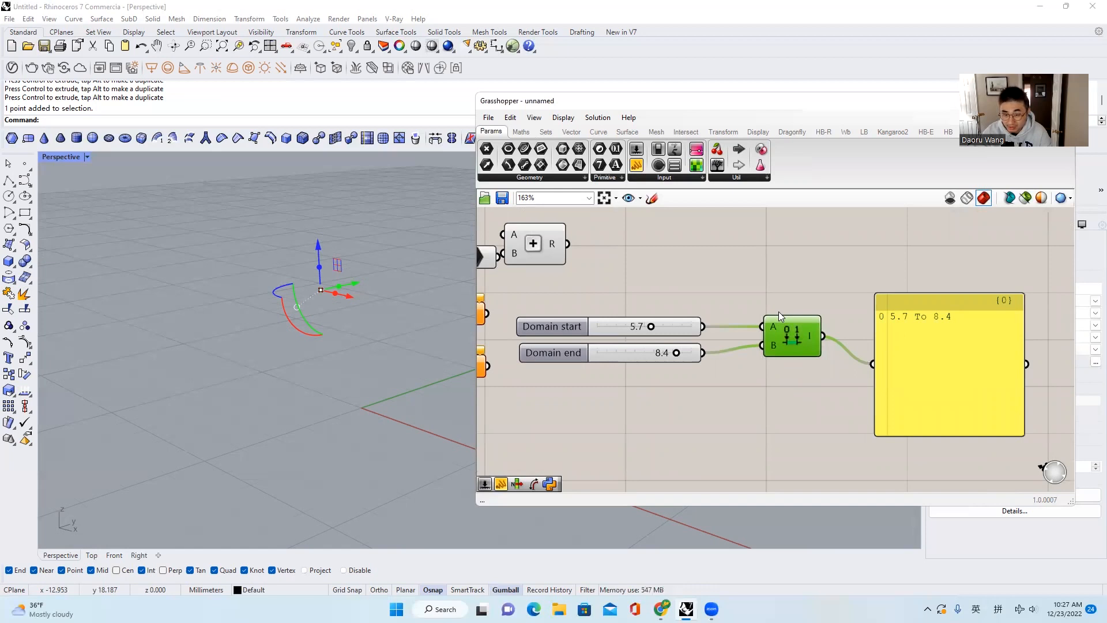
{"action": "mouse_move", "coordinate": [768, 323]}
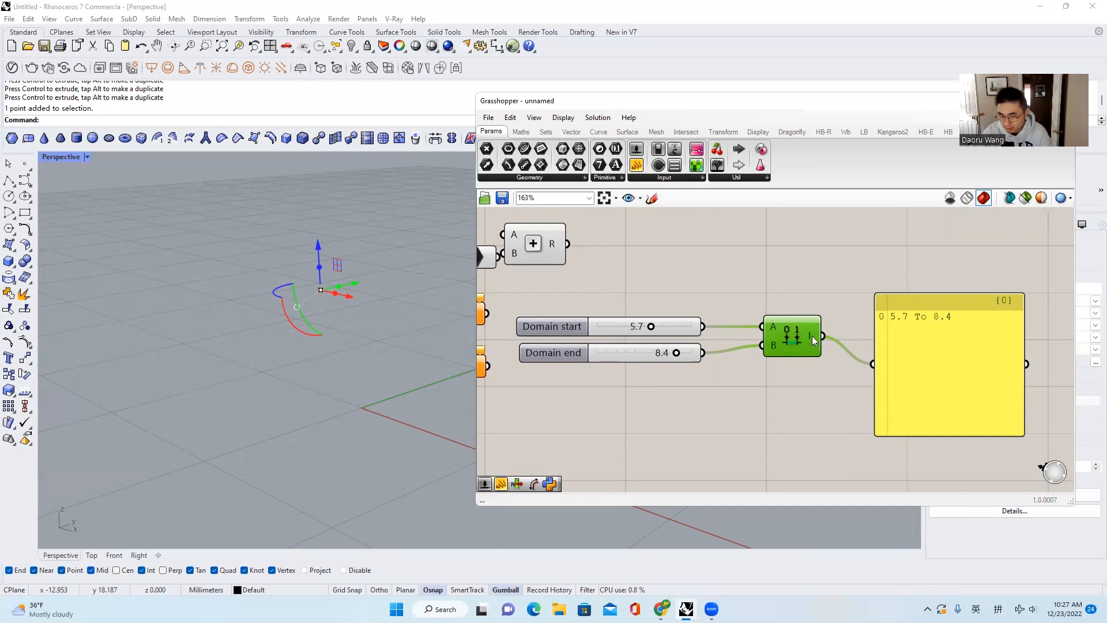
{"action": "scroll", "coordinate": [785, 334], "scroll_direction": "up", "scroll_amount": 8}
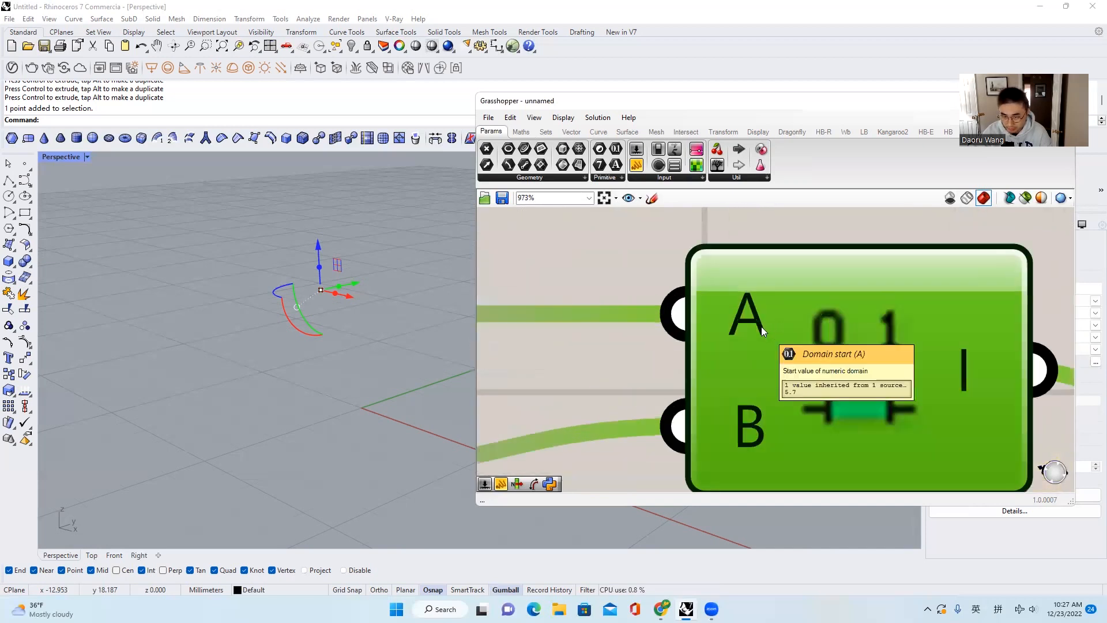
{"action": "scroll", "coordinate": [782, 331], "scroll_direction": "down", "scroll_amount": 8}
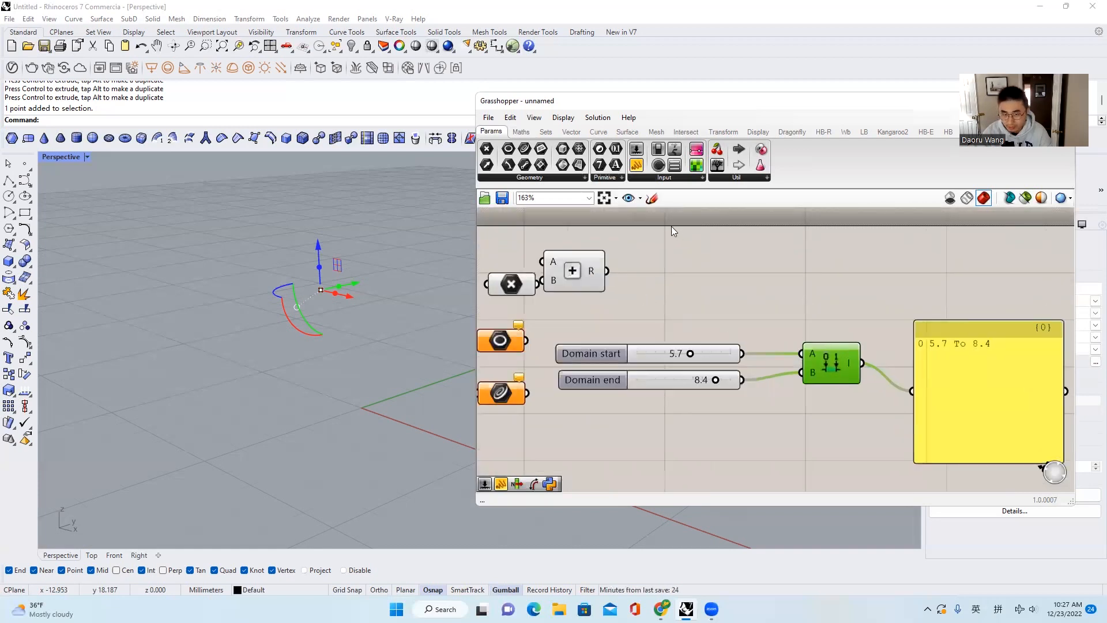
Step: Browse the Maths and Sets component categories, including the List group, and the Field group of the Vector category
{"action": "left_click", "coordinate": [524, 132]}
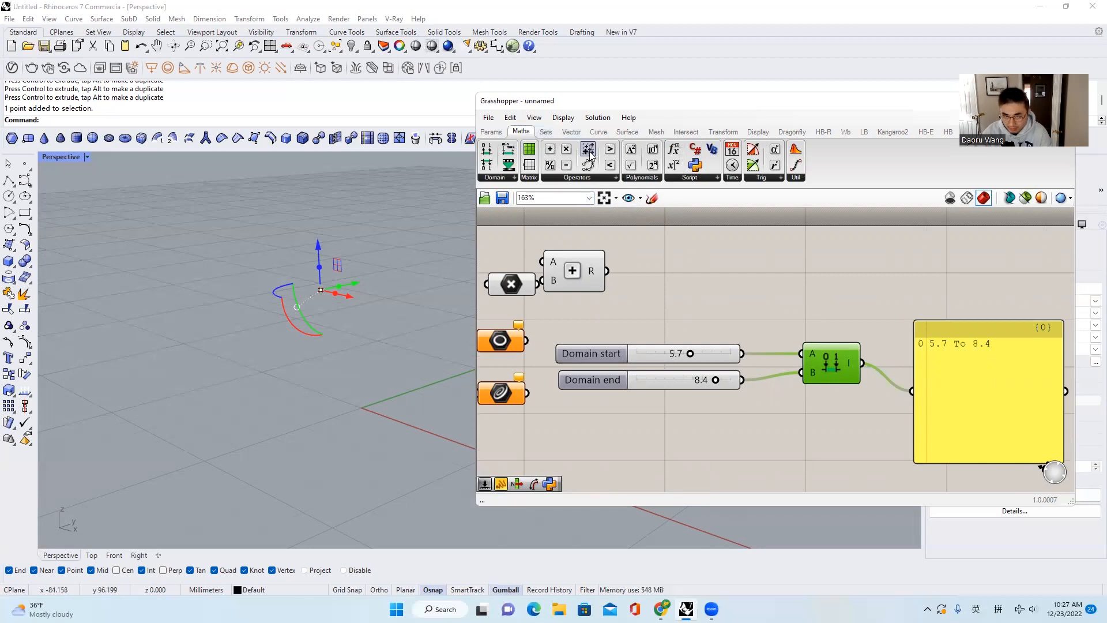
{"action": "mouse_move", "coordinate": [553, 134]}
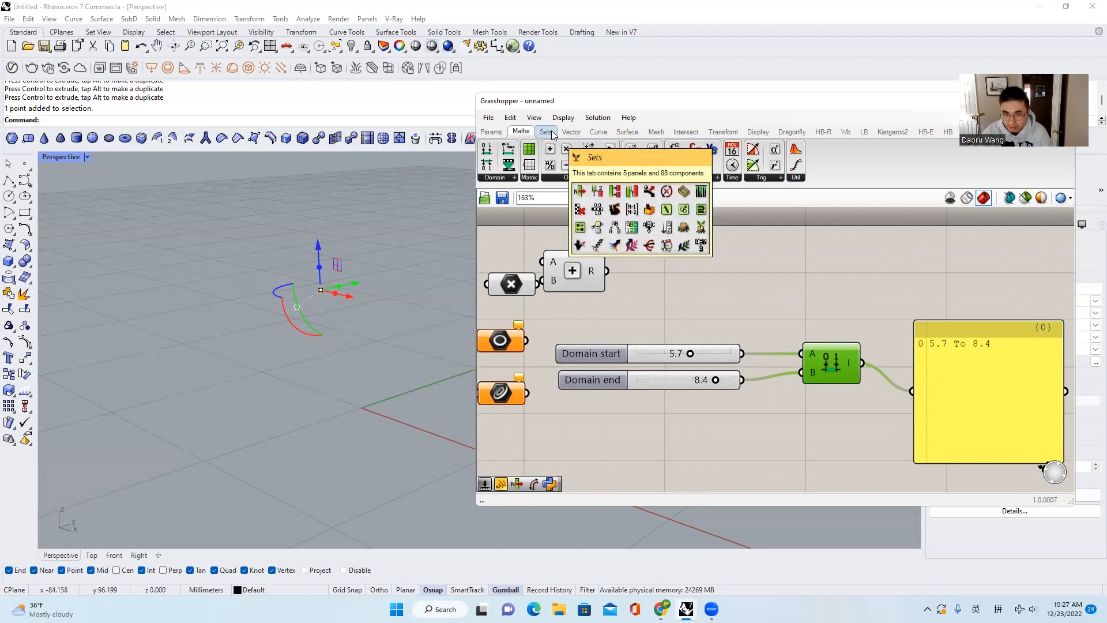
{"action": "left_click", "coordinate": [549, 132]}
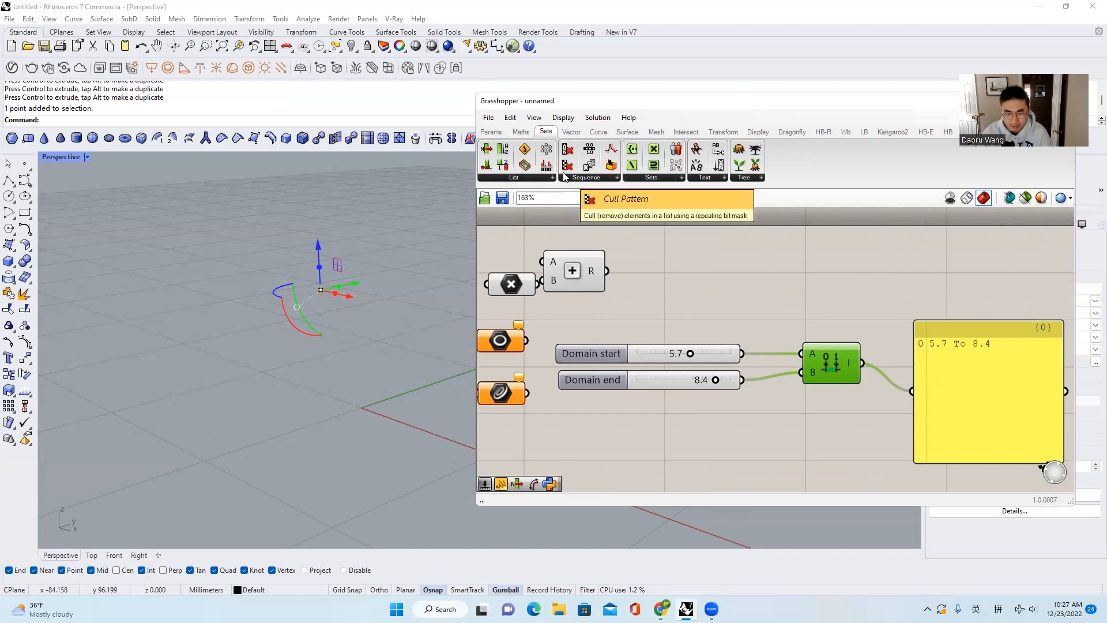
{"action": "left_click", "coordinate": [533, 179]}
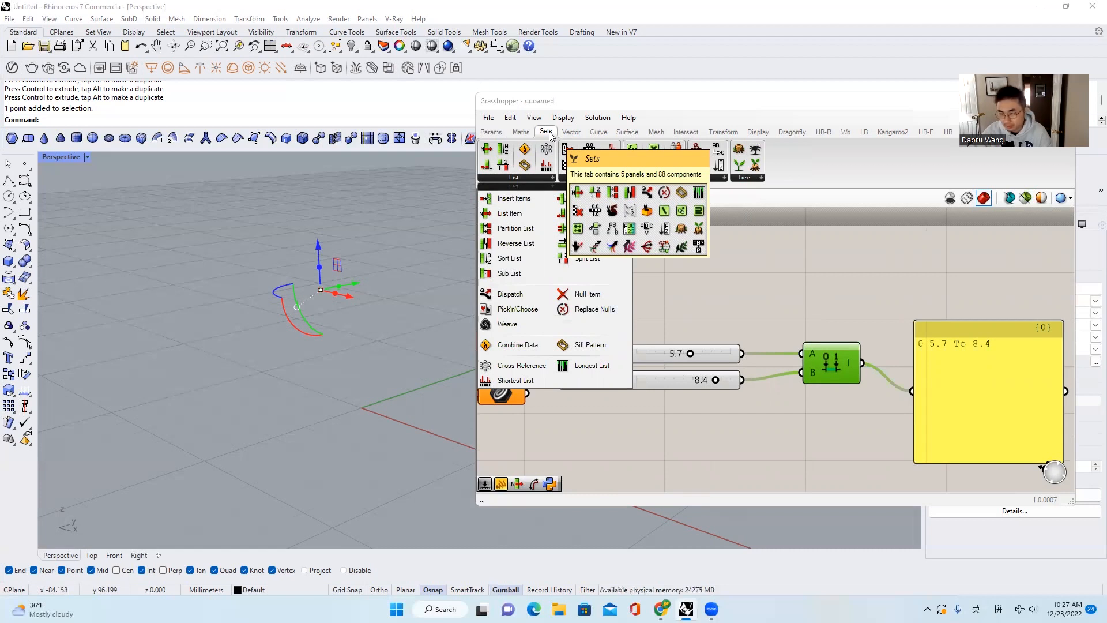
{"action": "left_click", "coordinate": [850, 293]}
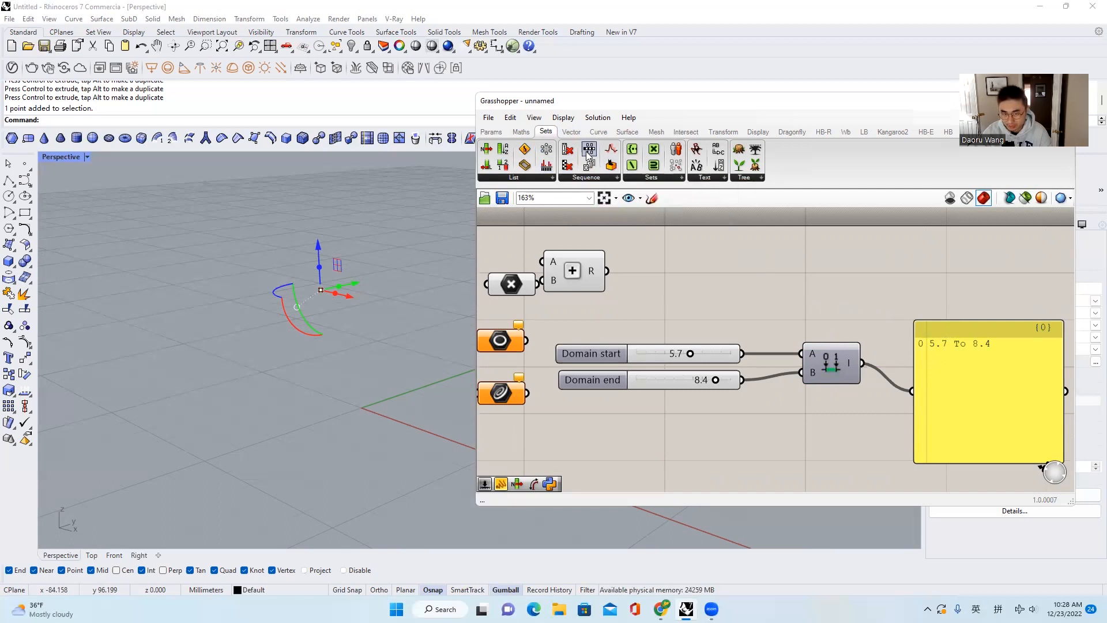
{"action": "left_click", "coordinate": [583, 135]}
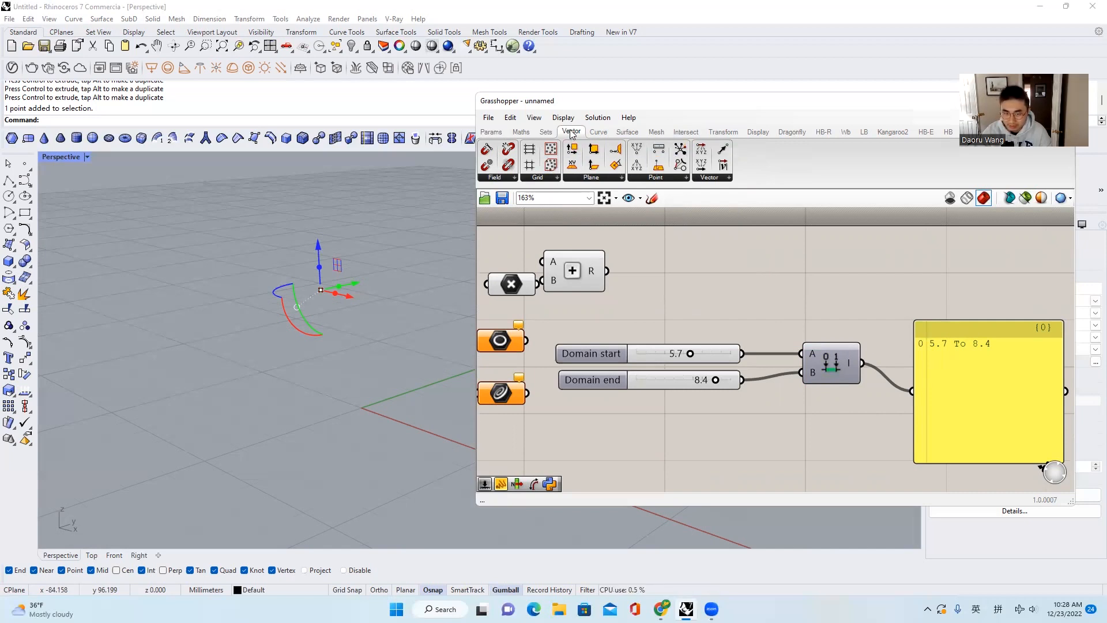
{"action": "left_click", "coordinate": [510, 178]}
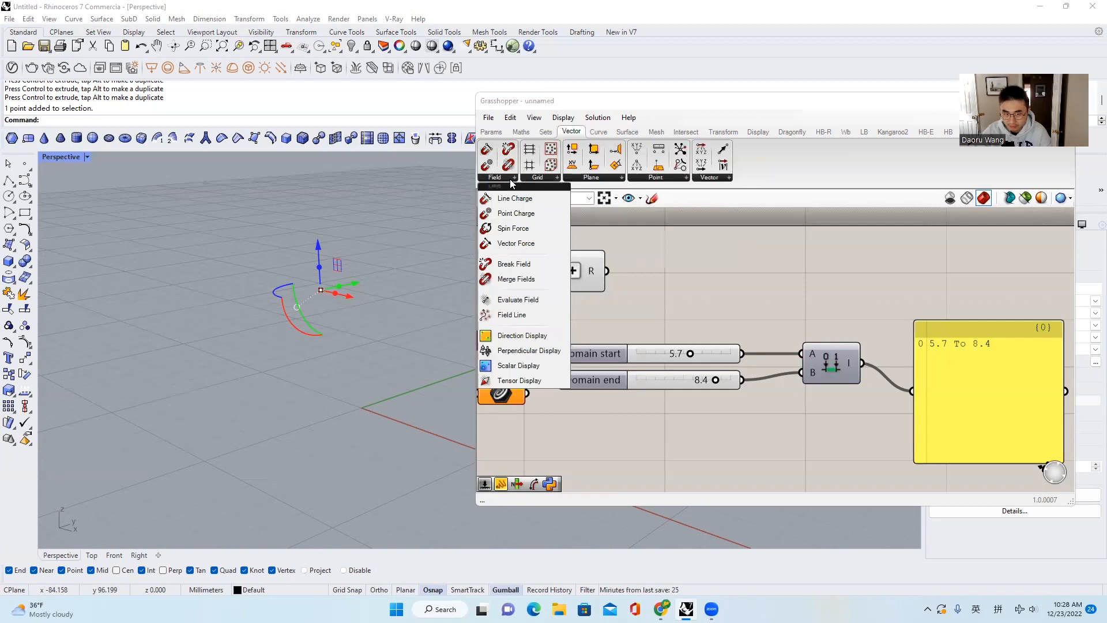
Step: Place a Square grid component below the domain sliders and check its preview in the Rhino viewport
{"action": "left_click", "coordinate": [542, 182]}
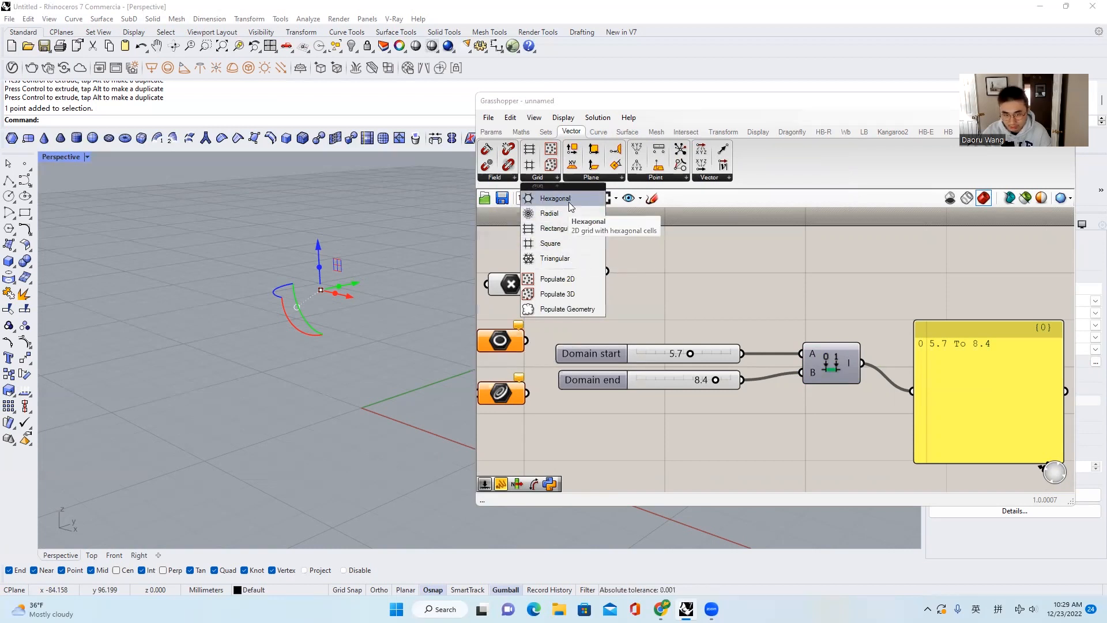
{"action": "left_click_drag", "start_coordinate": [551, 243], "coordinate": [715, 447]}
{"action": "scroll", "coordinate": [573, 359], "scroll_direction": "down", "scroll_amount": 3}
{"action": "right_click_drag", "start_coordinate": [392, 341], "coordinate": [411, 381]}
{"action": "scroll", "coordinate": [665, 405], "scroll_direction": "up", "scroll_amount": 4}
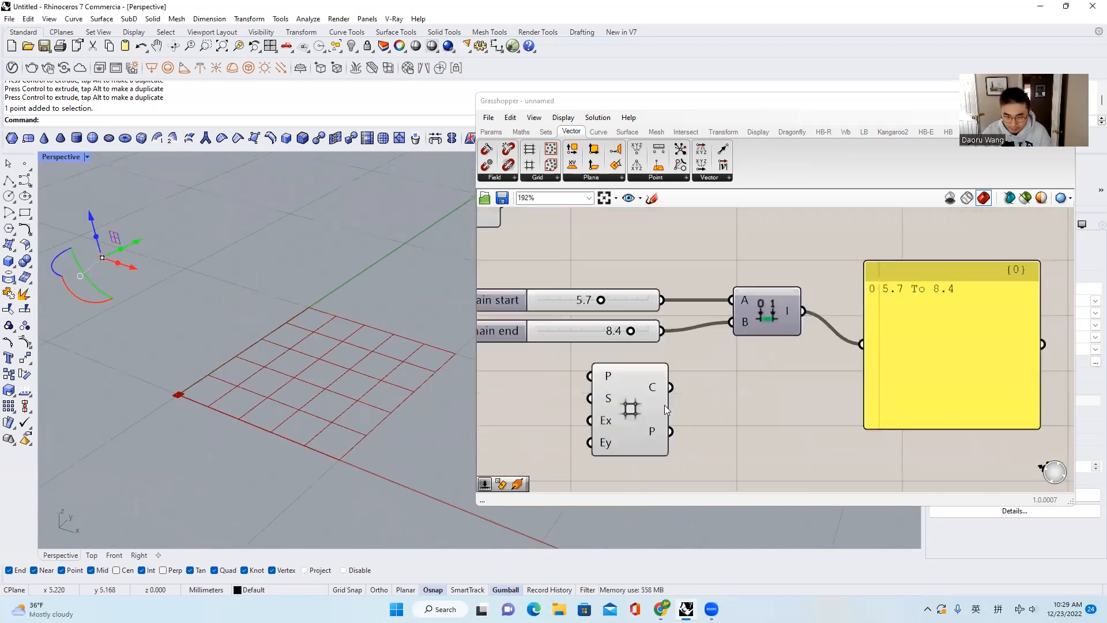
{"action": "mouse_move", "coordinate": [726, 346]}
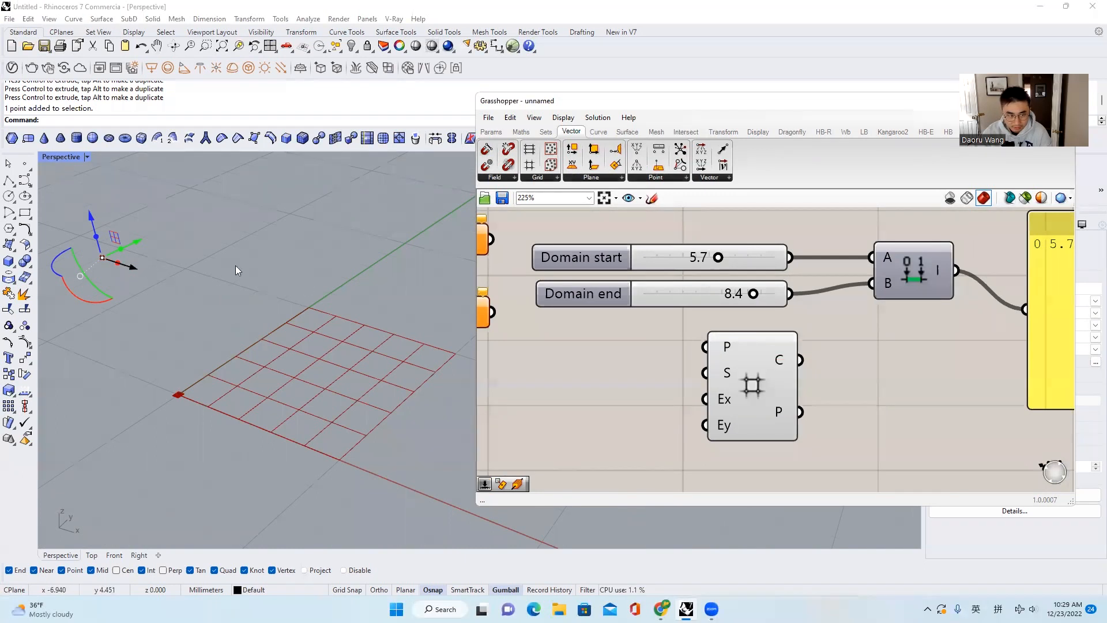
Step: Add a Point parameter before the square grid component and set it to reference the existing Rhino point
{"action": "left_click_drag", "start_coordinate": [85, 235], "coordinate": [193, 285]}
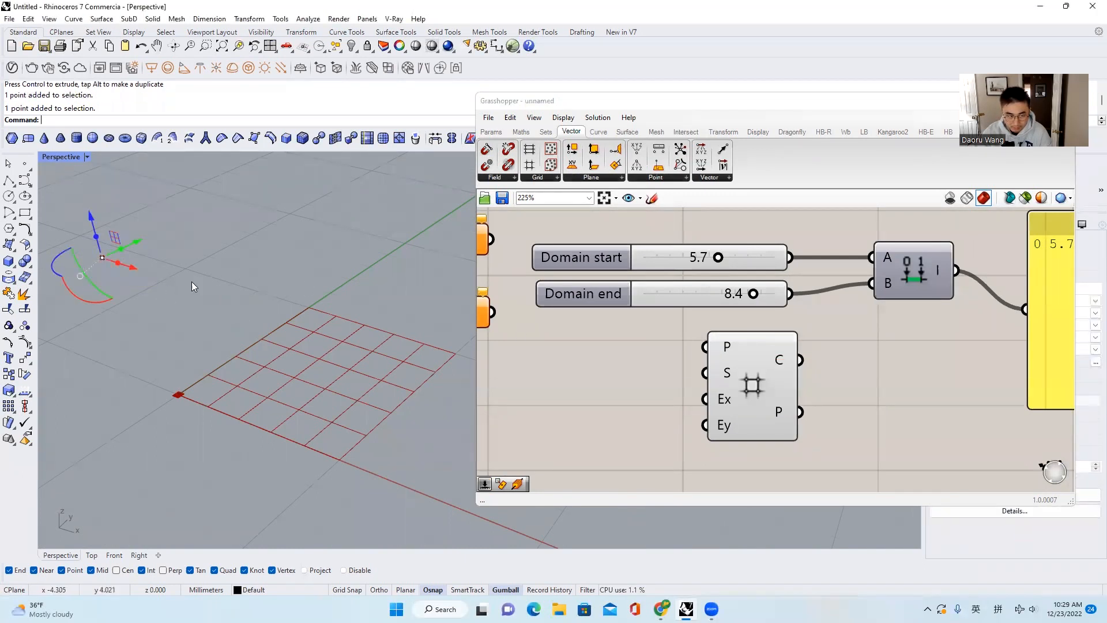
{"action": "left_click", "coordinate": [491, 131]}
{"action": "left_click_drag", "start_coordinate": [486, 149], "coordinate": [573, 347]}
{"action": "right_click", "coordinate": [570, 347]}
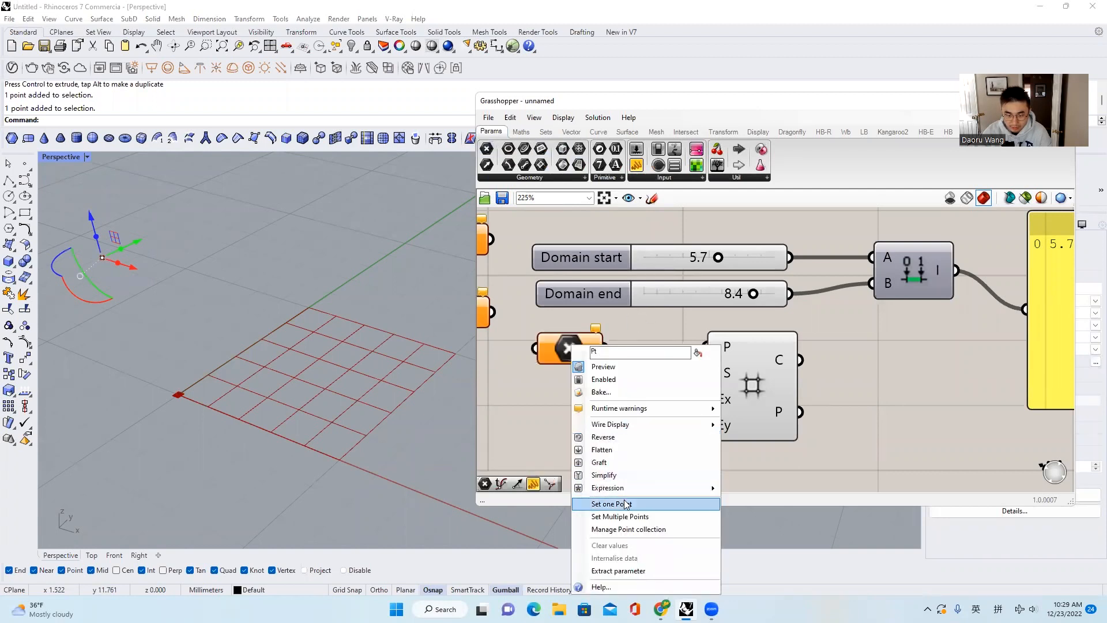
{"action": "left_click", "coordinate": [626, 505]}
{"action": "left_click", "coordinate": [101, 259]}
Step: Connect the Point parameter to the square grid's P input and move the grid component farther from the parameter
{"action": "left_click_drag", "start_coordinate": [605, 348], "coordinate": [705, 347]}
{"action": "scroll", "coordinate": [334, 343], "scroll_direction": "down", "scroll_amount": 6}
{"action": "right_click_drag", "start_coordinate": [338, 307], "coordinate": [345, 283]}
{"action": "scroll", "coordinate": [216, 307], "scroll_direction": "up", "scroll_amount": 7}
{"action": "scroll", "coordinate": [207, 317], "scroll_direction": "down", "scroll_amount": 4}
{"action": "right_click_drag", "start_coordinate": [466, 353], "coordinate": [470, 369]}
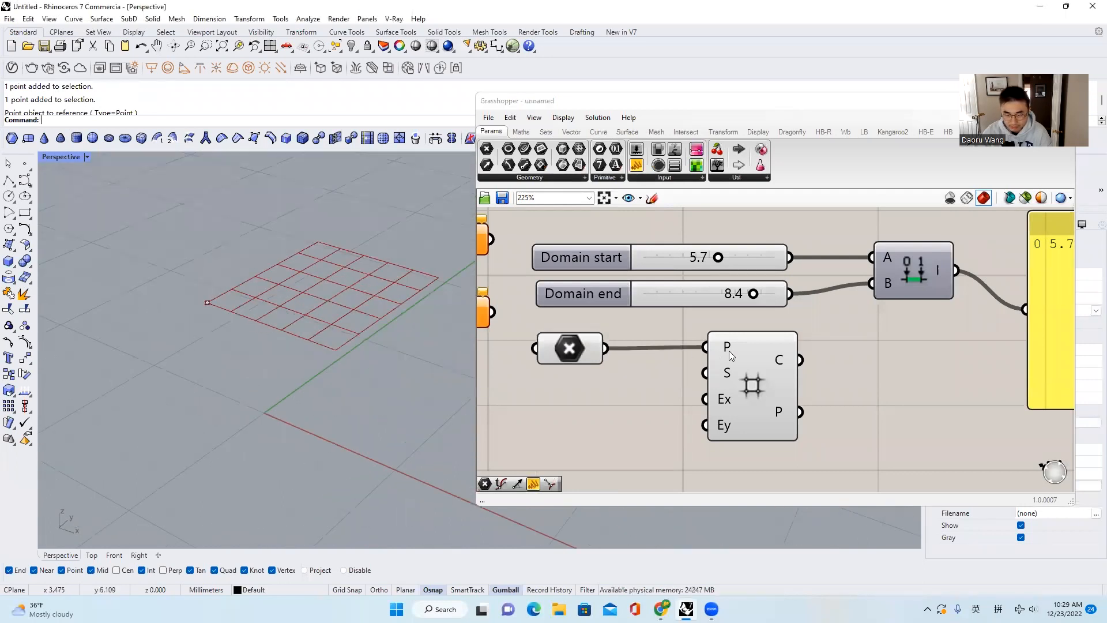
{"action": "mouse_move", "coordinate": [728, 352]}
{"action": "left_click_drag", "start_coordinate": [729, 352], "coordinate": [817, 353]}
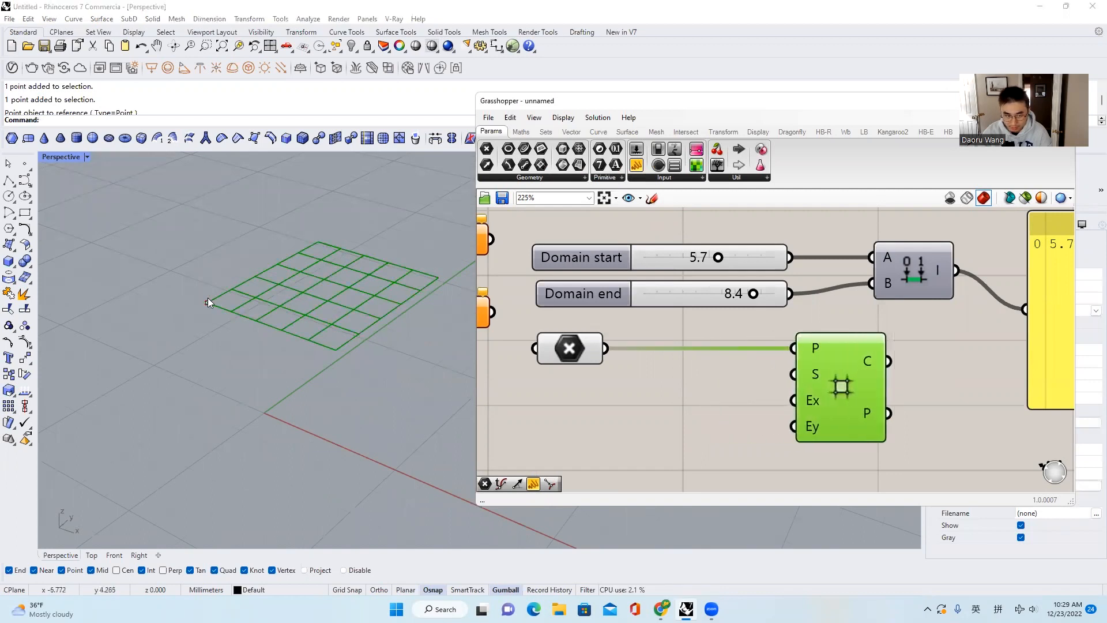
Step: Connect the 2.22 slider to the square grid's S input and set the cell size to 2.30
{"action": "mouse_move", "coordinate": [814, 375]}
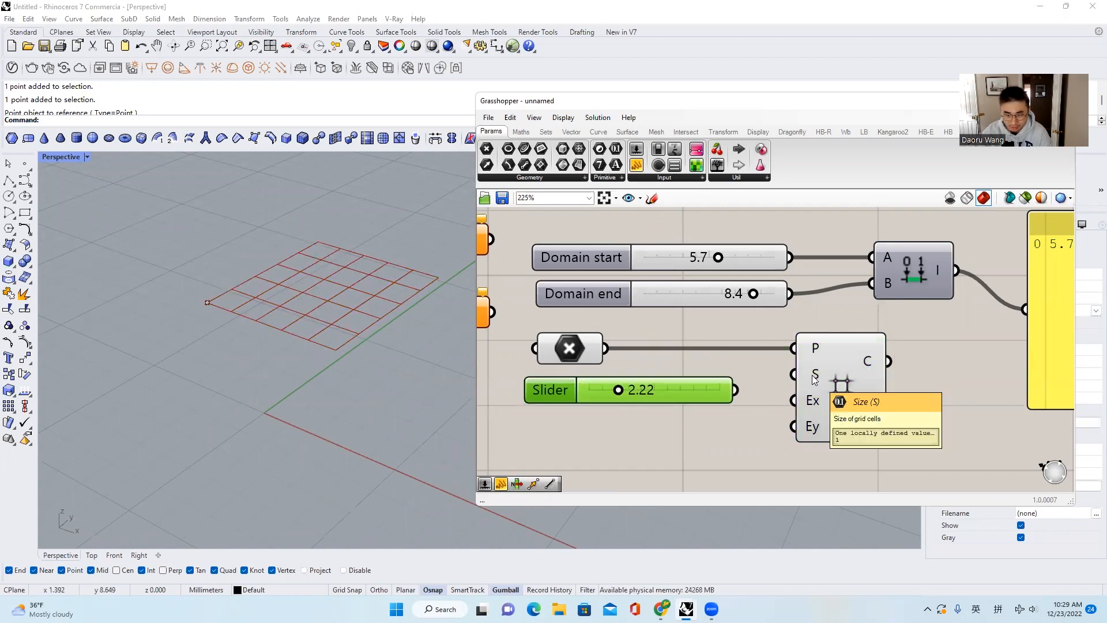
{"action": "left_click_drag", "start_coordinate": [735, 391], "coordinate": [796, 376]}
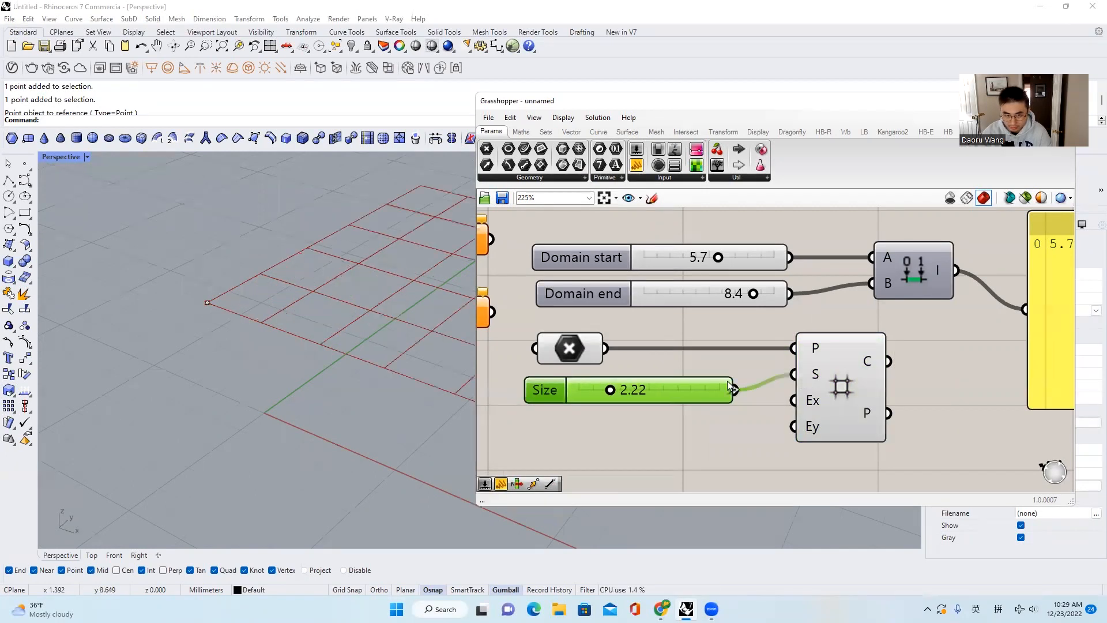
{"action": "scroll", "coordinate": [265, 358], "scroll_direction": "down", "scroll_amount": 1}
{"action": "left_click_drag", "start_coordinate": [610, 391], "coordinate": [611, 390]}
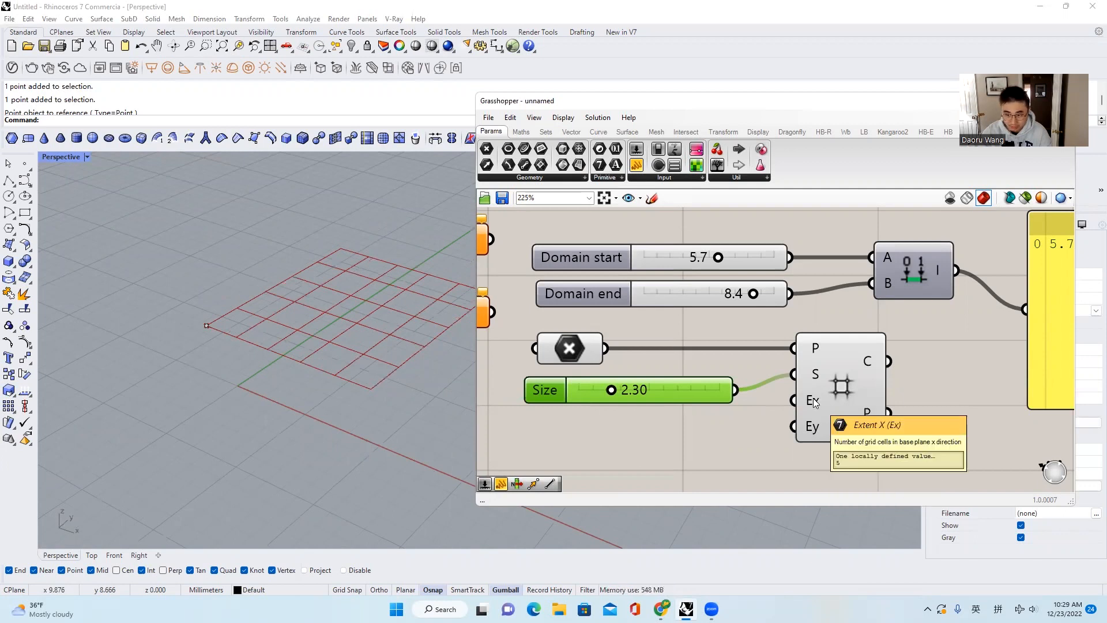
{"action": "scroll", "coordinate": [231, 312], "scroll_direction": "down", "scroll_amount": 2}
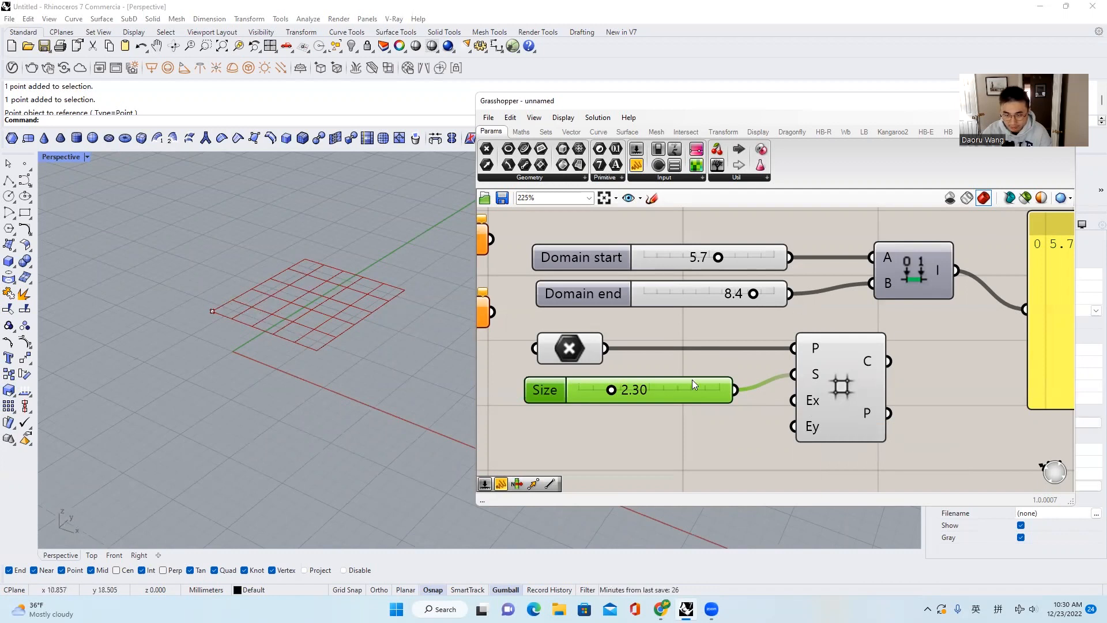
Step: Add an integer number slider below the Size slider, connect it to the grid's Ex input, and set it to 9
{"action": "double_click", "coordinate": [653, 427]}
{"action": "type", "text": "7"}
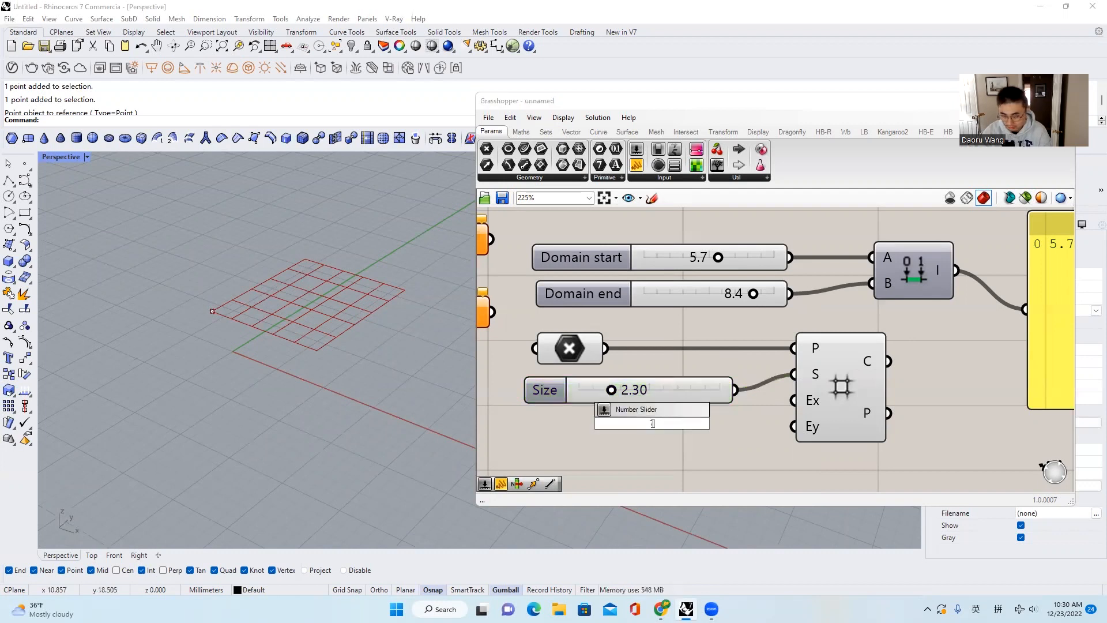
{"action": "key", "text": "Return"}
{"action": "left_click_drag", "start_coordinate": [775, 424], "coordinate": [794, 400]}
{"action": "left_click_drag", "start_coordinate": [721, 424], "coordinate": [747, 424]}
Step: Examine the components in the Vector, Curve, Surface and Mesh categories, including the Plane and Point groups
{"action": "left_click", "coordinate": [571, 132]}
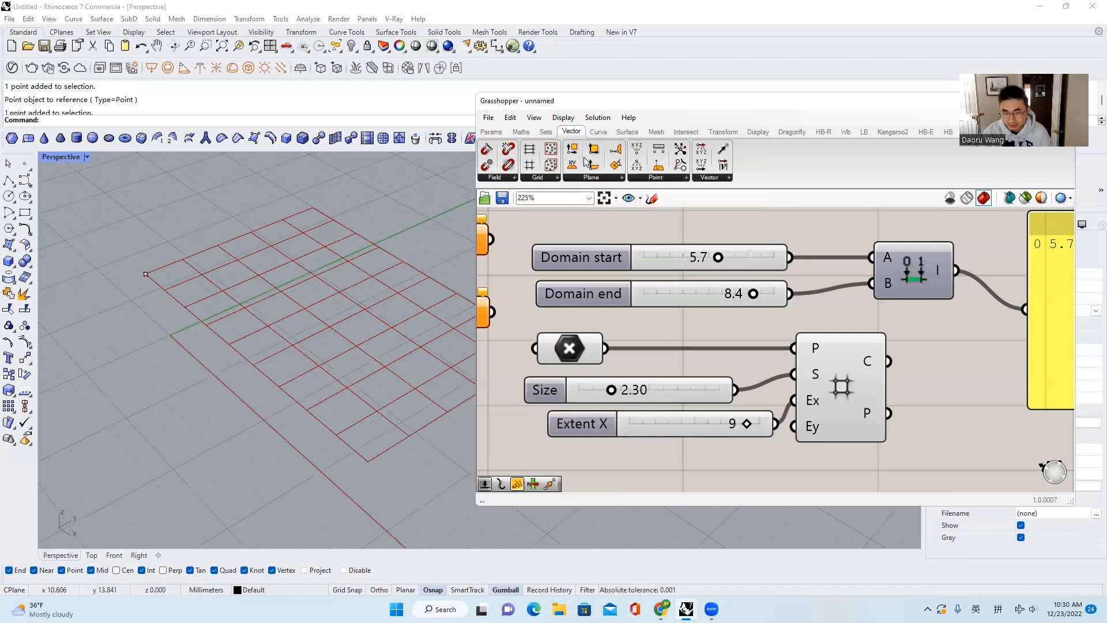
{"action": "left_click", "coordinate": [604, 181]}
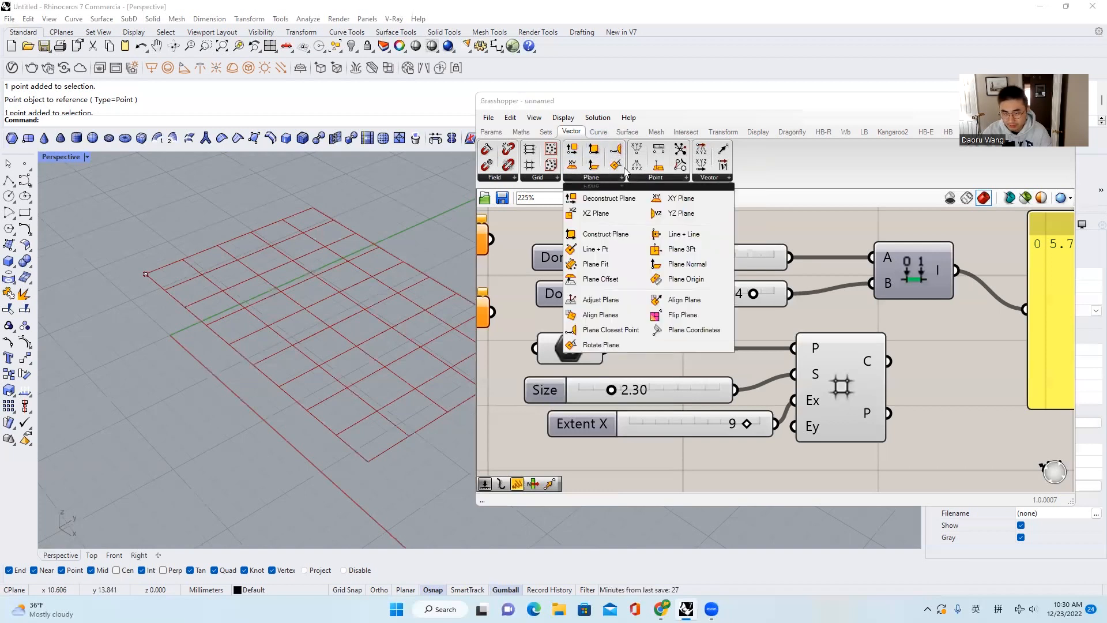
{"action": "left_click", "coordinate": [658, 180]}
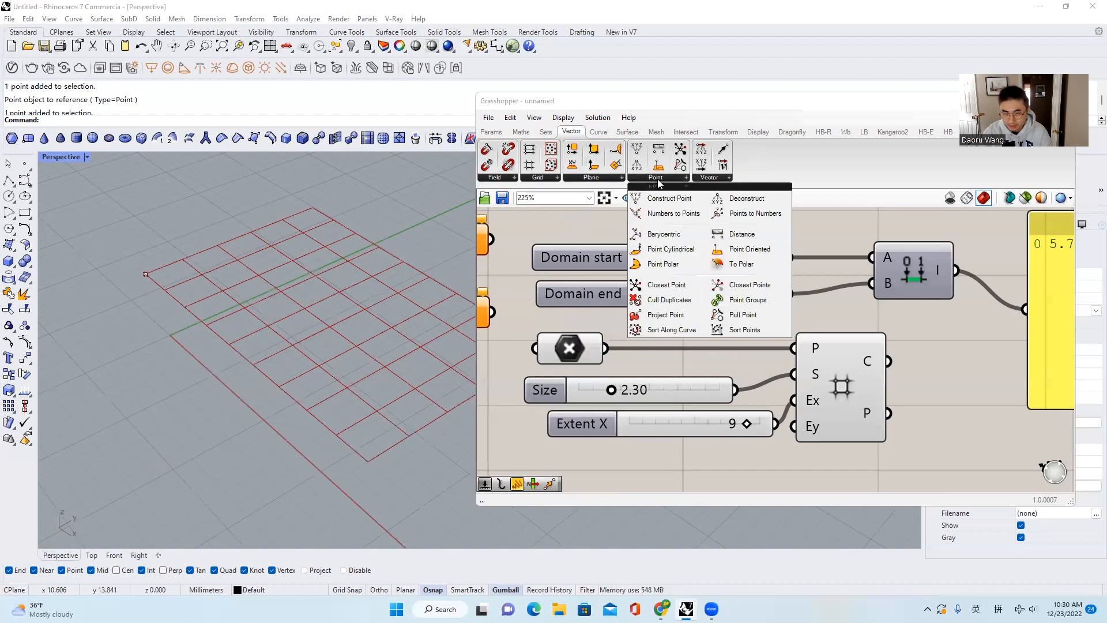
{"action": "left_click", "coordinate": [602, 132]}
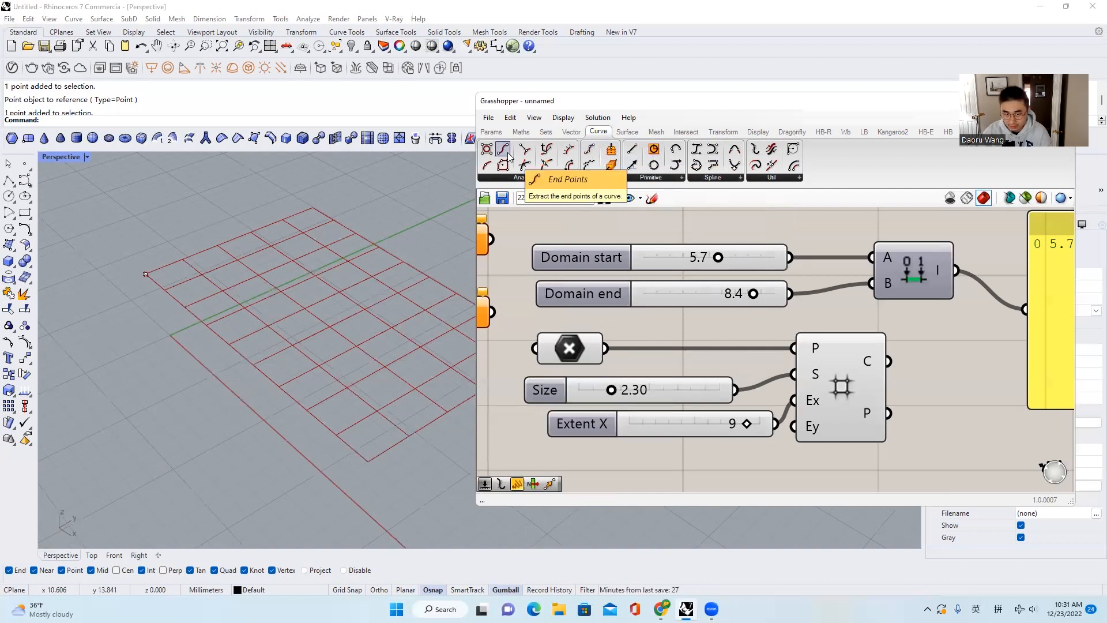
{"action": "left_click", "coordinate": [634, 132]}
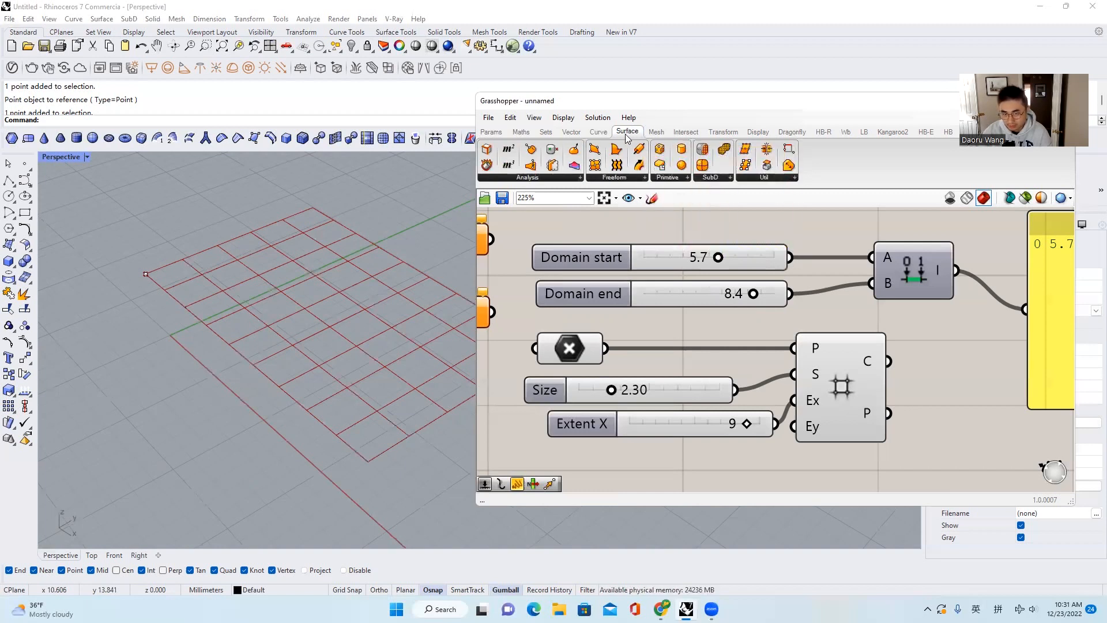
{"action": "left_click", "coordinate": [656, 132]}
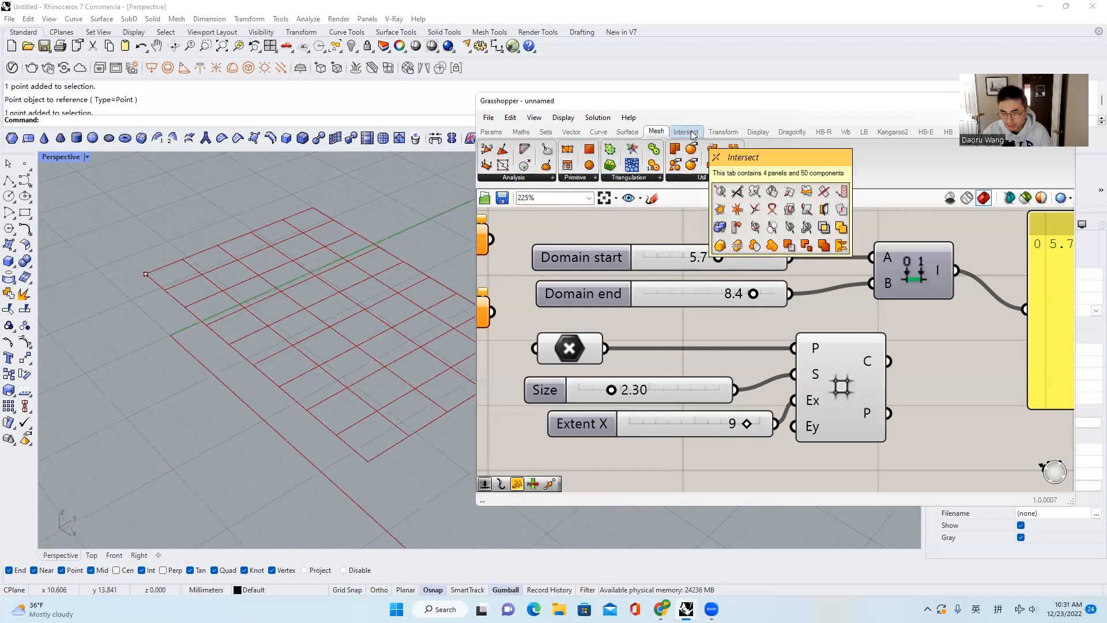
Step: Add a Curve | Curve intersection component to the canvas below the square grid component
{"action": "left_click", "coordinate": [691, 133]}
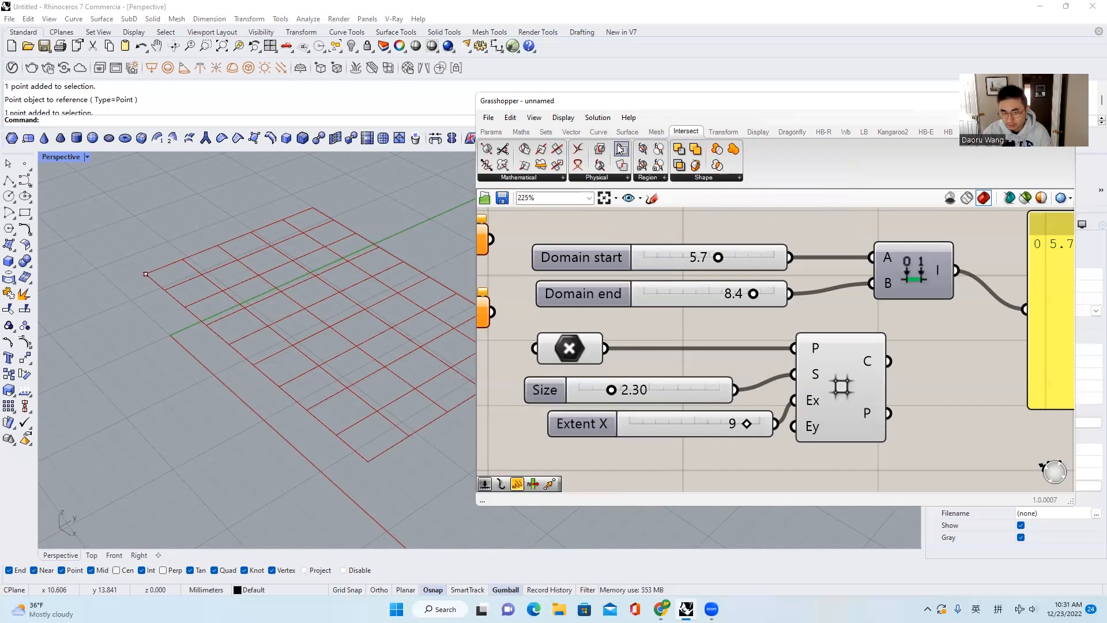
{"action": "left_click_drag", "start_coordinate": [579, 150], "coordinate": [819, 458]}
{"action": "scroll", "coordinate": [744, 338], "scroll_direction": "down", "scroll_amount": 3}
{"action": "scroll", "coordinate": [819, 458], "scroll_direction": "up", "scroll_amount": 1}
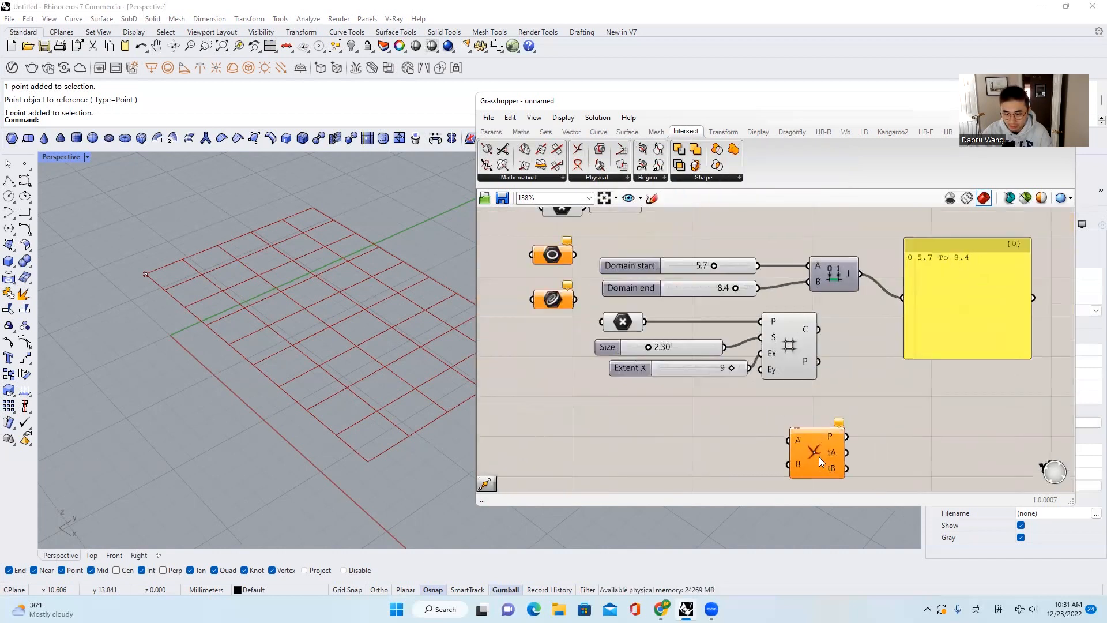
Step: Draw an arching four-point control-point curve in front of the grid in the Perspective viewport
{"action": "left_click", "coordinate": [24, 180]}
{"action": "scroll", "coordinate": [222, 180], "scroll_direction": "down", "scroll_amount": 3}
{"action": "left_click", "coordinate": [142, 416]}
{"action": "left_click", "coordinate": [185, 317]}
{"action": "left_click", "coordinate": [332, 354]}
{"action": "left_click", "coordinate": [436, 363]}
{"action": "key", "text": "Return"}
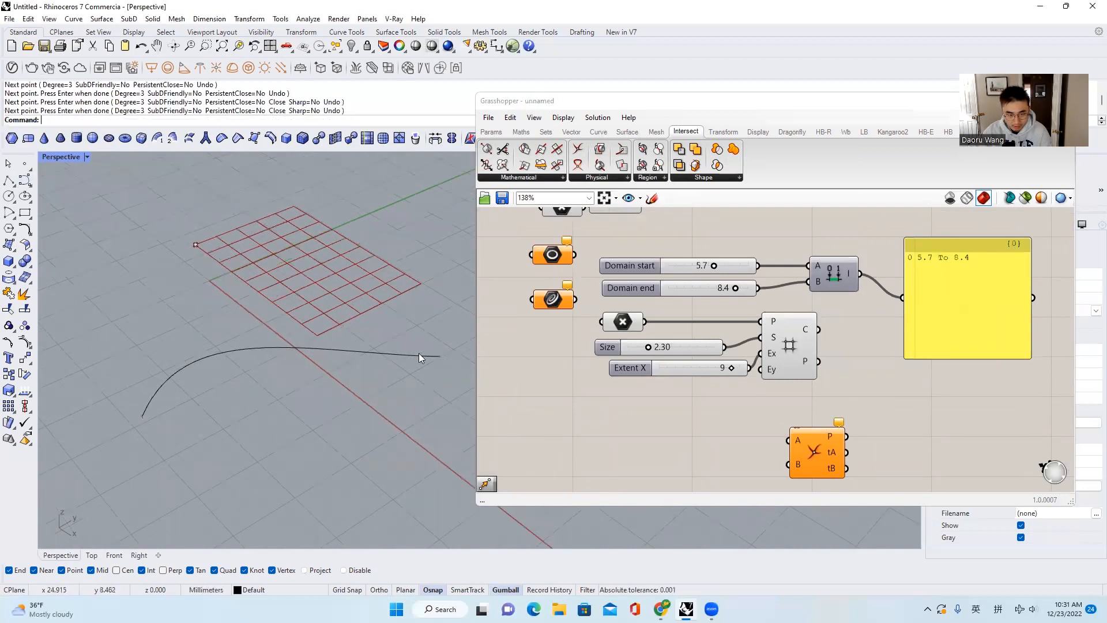
Step: Draw a second control-point curve that crosses the first one and ends near the red axis
{"action": "key", "text": "Return"}
{"action": "left_click", "coordinate": [154, 308]}
{"action": "left_click", "coordinate": [262, 402]}
{"action": "left_click", "coordinate": [368, 485]}
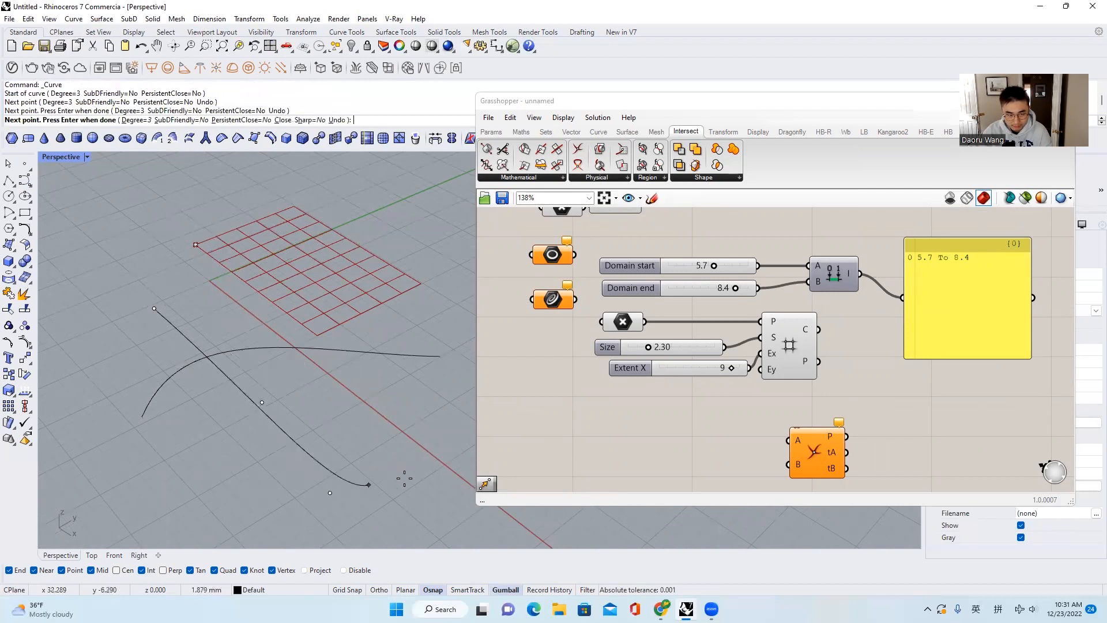
{"action": "left_click", "coordinate": [413, 440]}
{"action": "key", "text": "Return"}
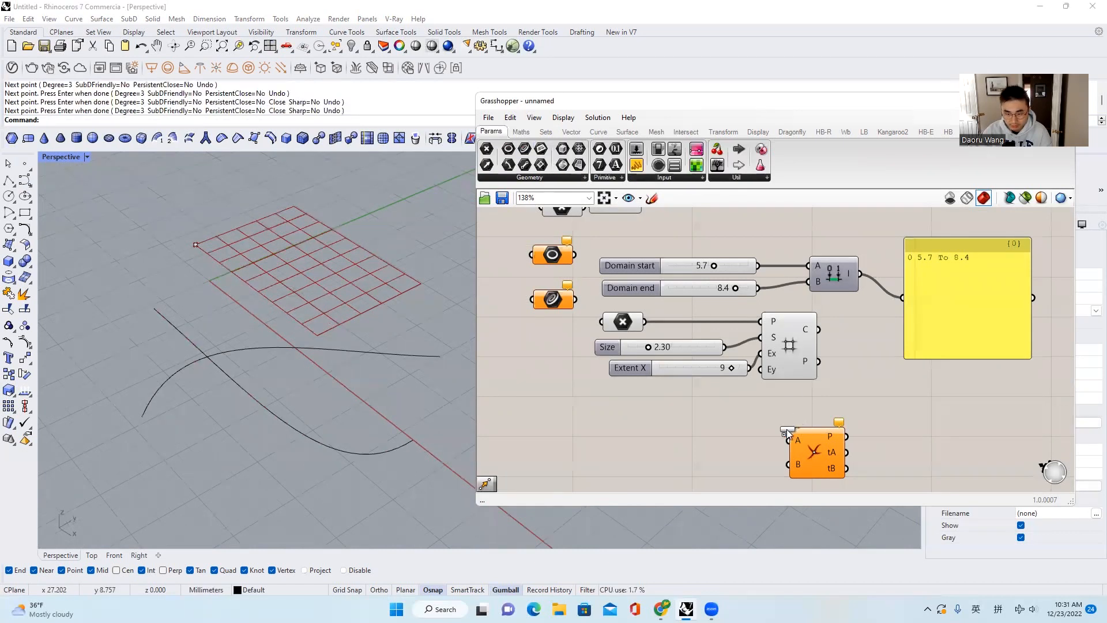
Step: Add a Curve parameter before the intersection component and set it to reference the first drawn Rhino curve
{"action": "left_click", "coordinate": [700, 413]}
{"action": "right_click_drag", "start_coordinate": [744, 450], "coordinate": [724, 374]}
{"action": "left_click_drag", "start_coordinate": [687, 343], "coordinate": [693, 353]}
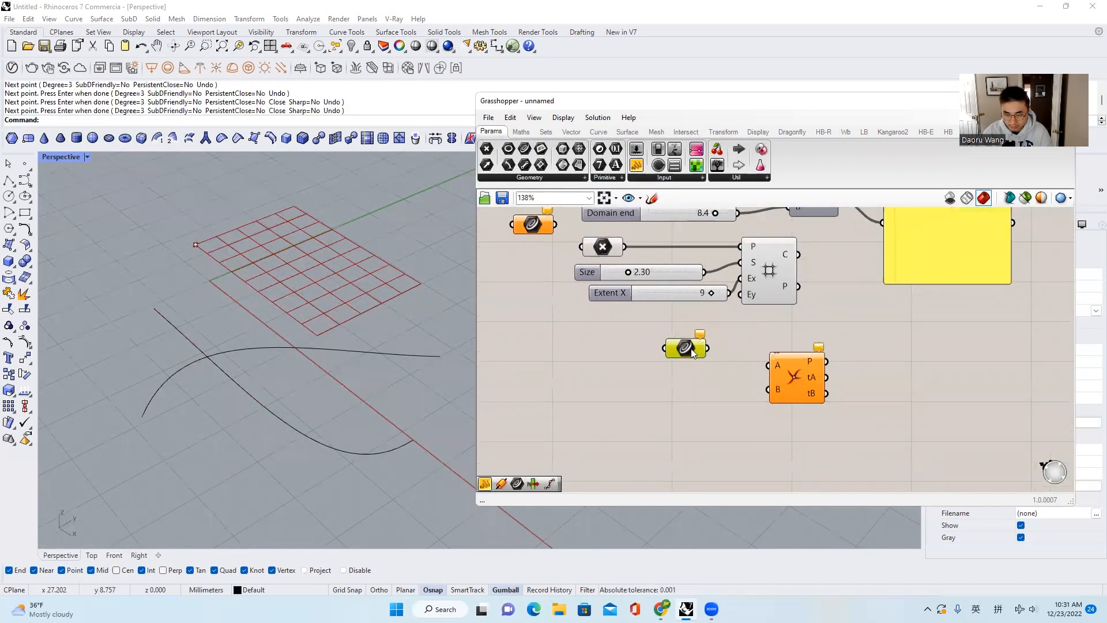
{"action": "right_click", "coordinate": [693, 353]}
{"action": "left_click", "coordinate": [734, 505]}
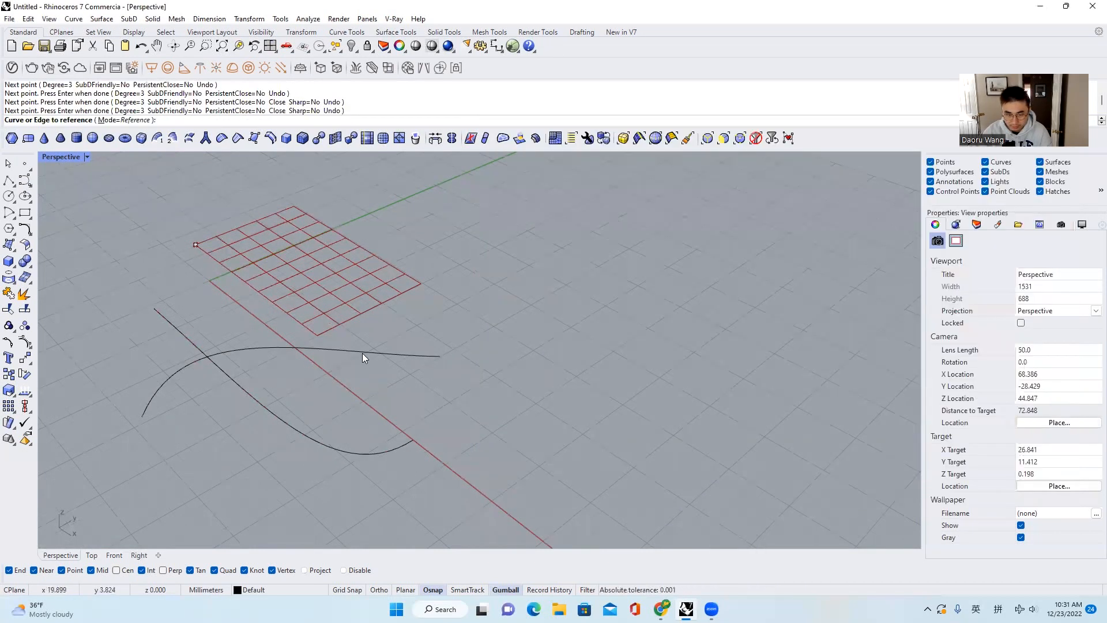
{"action": "left_click", "coordinate": [364, 349]}
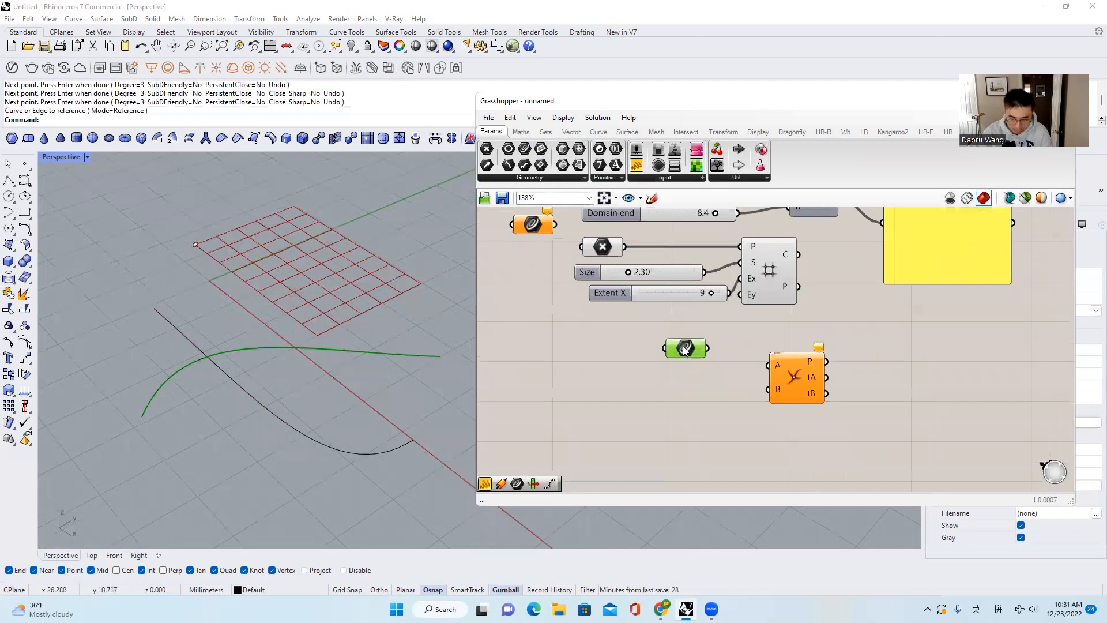
Step: Place a second Curve parameter below the first and set it to reference the other Rhino curve
{"action": "left_click_drag", "start_coordinate": [684, 390], "coordinate": [685, 390]}
{"action": "right_click", "coordinate": [685, 390]}
{"action": "left_click", "coordinate": [752, 506]}
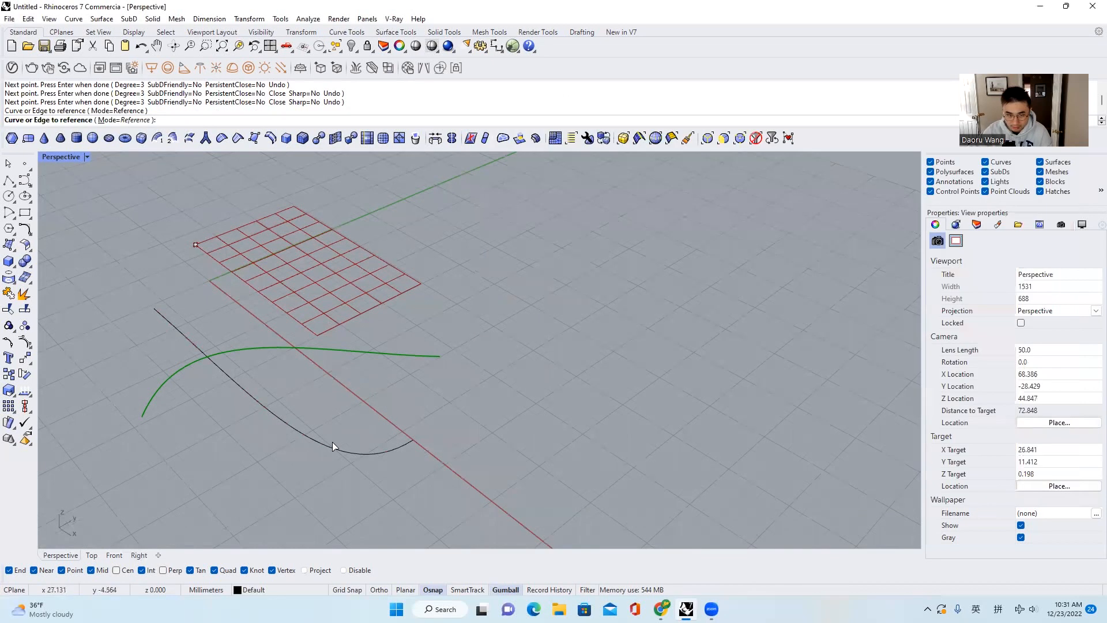
{"action": "left_click", "coordinate": [332, 446]}
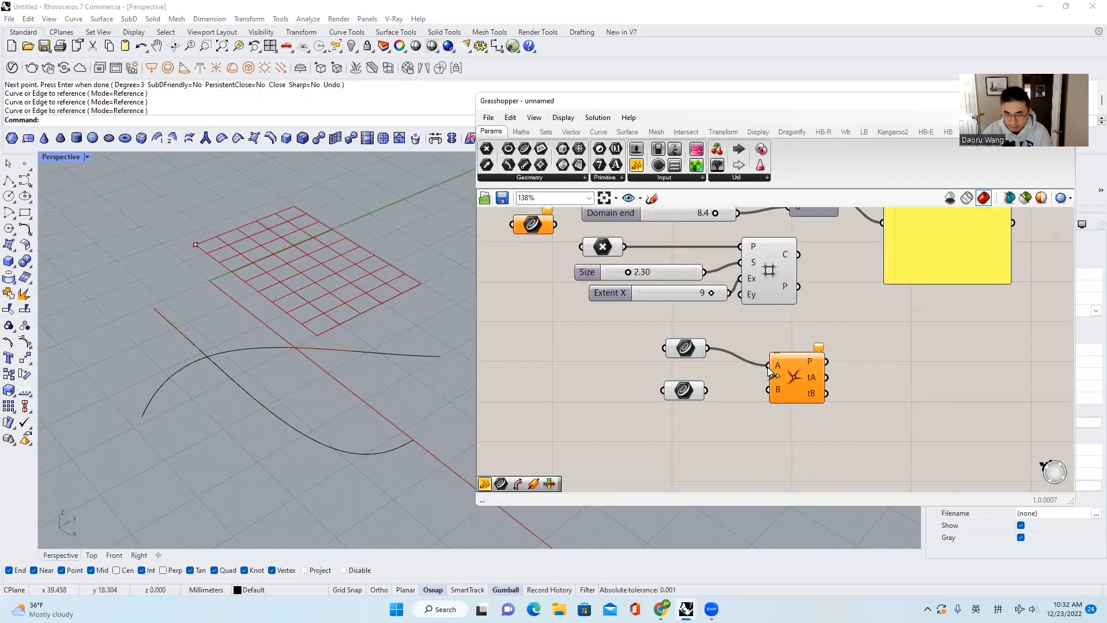
Step: Connect the two Curve parameters to the A and B inputs of the Curve | Curve component
{"action": "left_click", "coordinate": [782, 360]}
{"action": "left_click_drag", "start_coordinate": [782, 360], "coordinate": [773, 353]}
{"action": "left_click_drag", "start_coordinate": [707, 390], "coordinate": [759, 383]}
{"action": "left_click", "coordinate": [878, 397]}
{"action": "scroll", "coordinate": [829, 356], "scroll_direction": "up", "scroll_amount": 4}
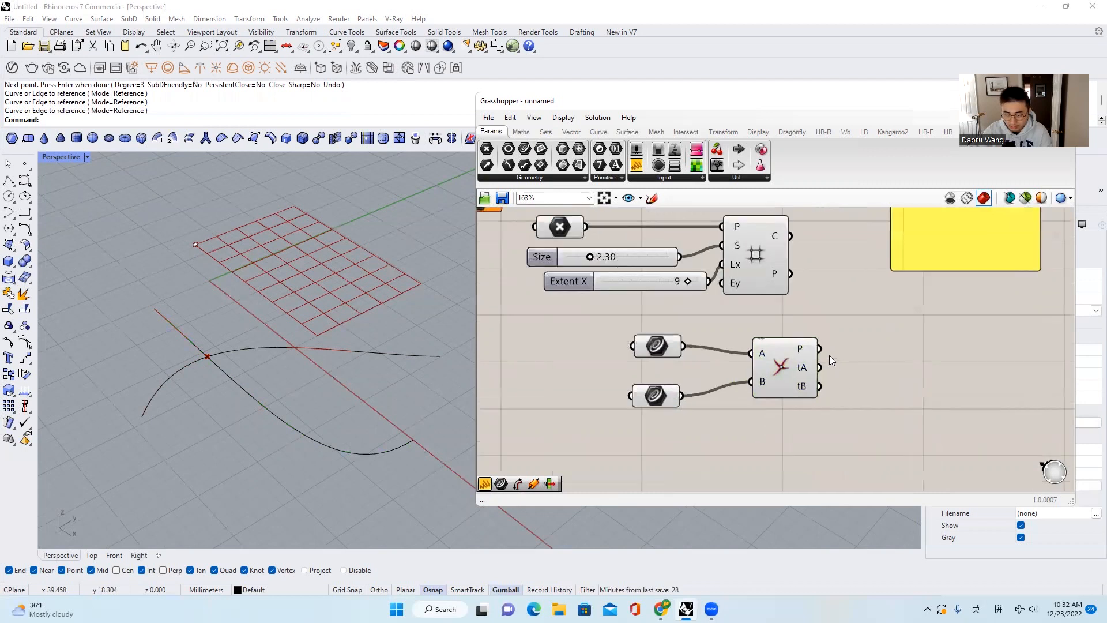
Step: Select the Curve | Curve component and examine its intersection point in Rhino and its P, tA and tB outputs
{"action": "left_click", "coordinate": [755, 365]}
{"action": "scroll", "coordinate": [205, 363], "scroll_direction": "up", "scroll_amount": 8}
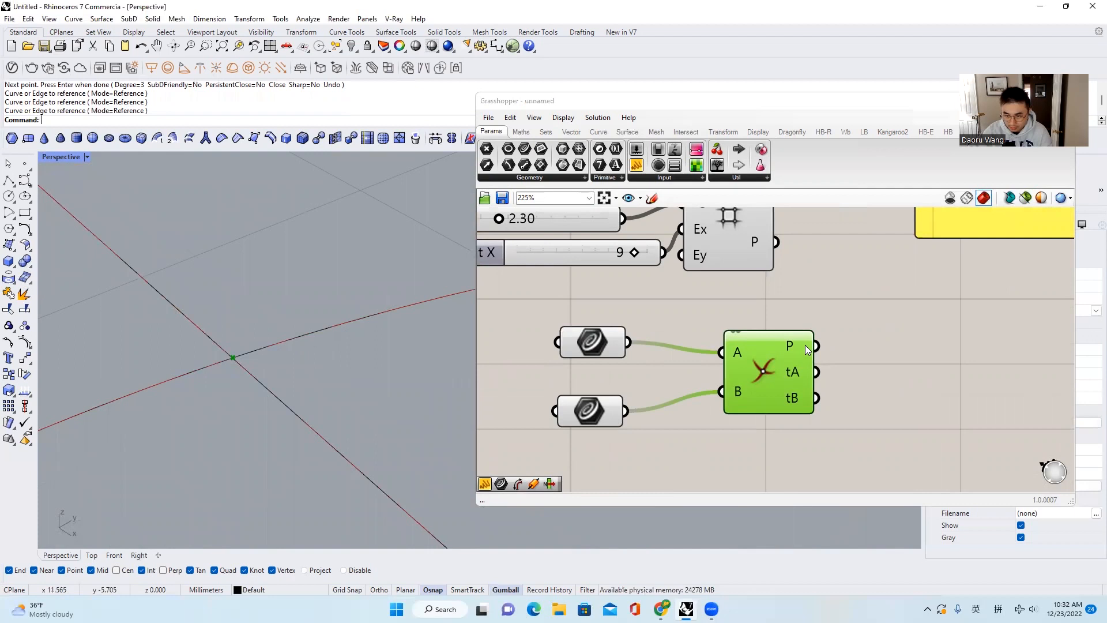
{"action": "mouse_move", "coordinate": [806, 350]}
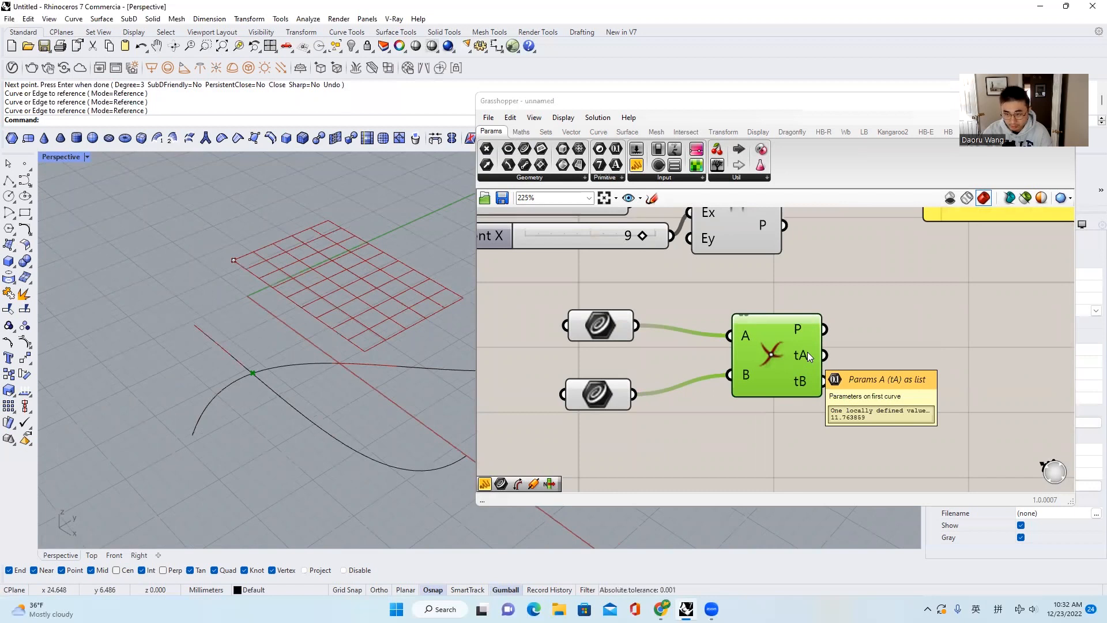
{"action": "mouse_move", "coordinate": [808, 381]}
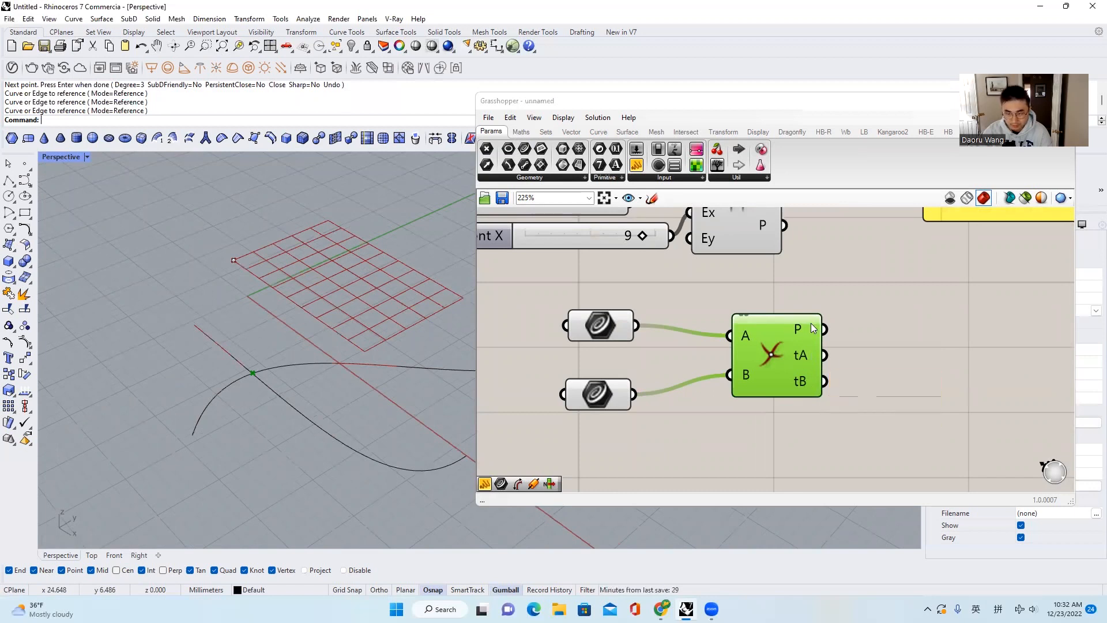
{"action": "scroll", "coordinate": [250, 376], "scroll_direction": "up", "scroll_amount": 5}
{"action": "scroll", "coordinate": [329, 424], "scroll_direction": "down", "scroll_amount": 2}
{"action": "scroll", "coordinate": [322, 361], "scroll_direction": "down", "scroll_amount": 2}
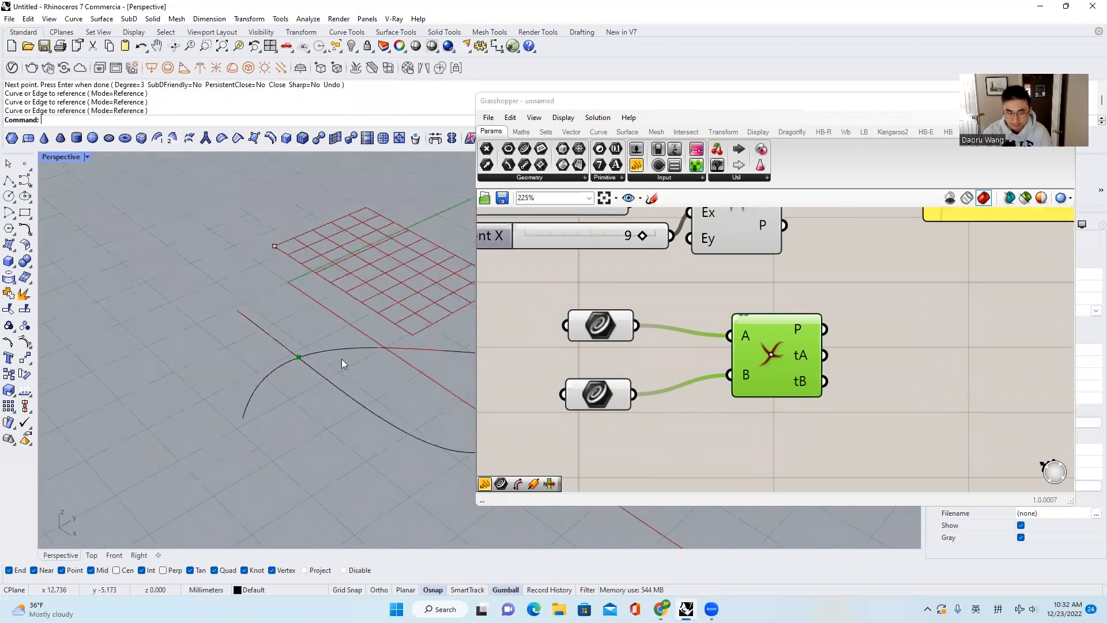
Step: Bake the intersection component's P output with the default attributes and select the baked point in Rhino
{"action": "right_click", "coordinate": [815, 334]}
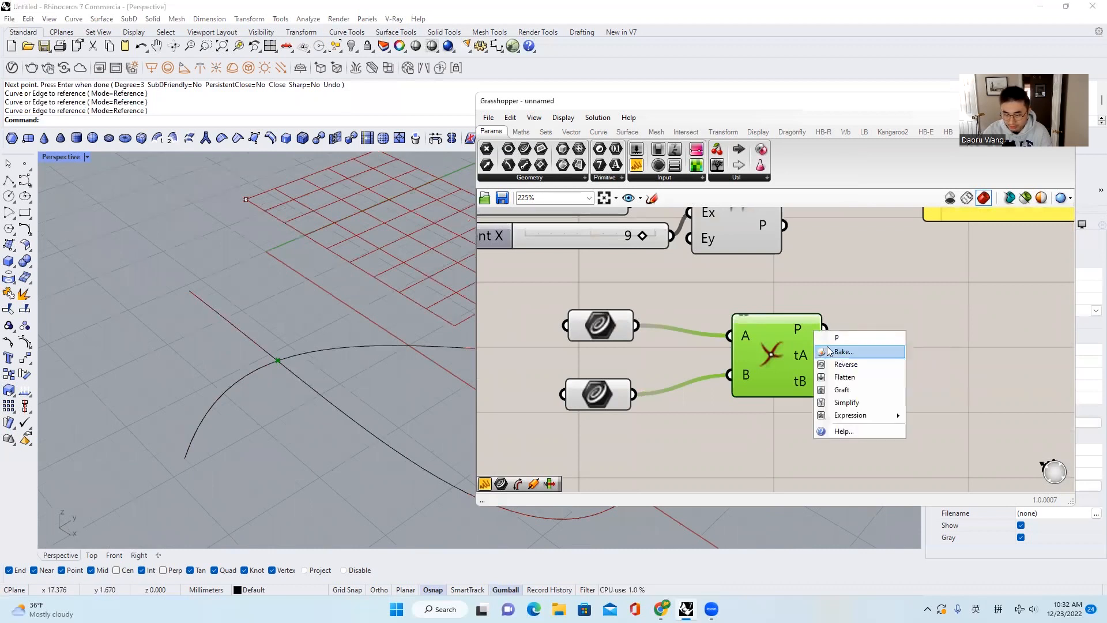
{"action": "left_click", "coordinate": [828, 351]}
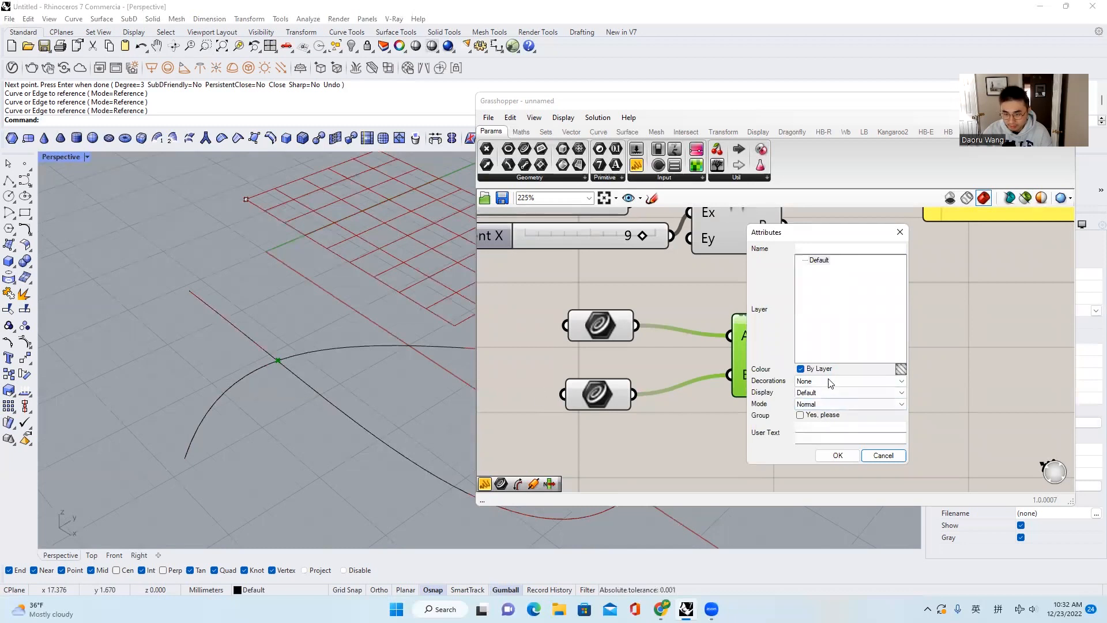
{"action": "left_click", "coordinate": [837, 455]}
{"action": "left_click_drag", "start_coordinate": [223, 352], "coordinate": [335, 408]}
{"action": "scroll", "coordinate": [268, 362], "scroll_direction": "up", "scroll_amount": 3}
{"action": "scroll", "coordinate": [268, 362], "scroll_direction": "up", "scroll_amount": 2}
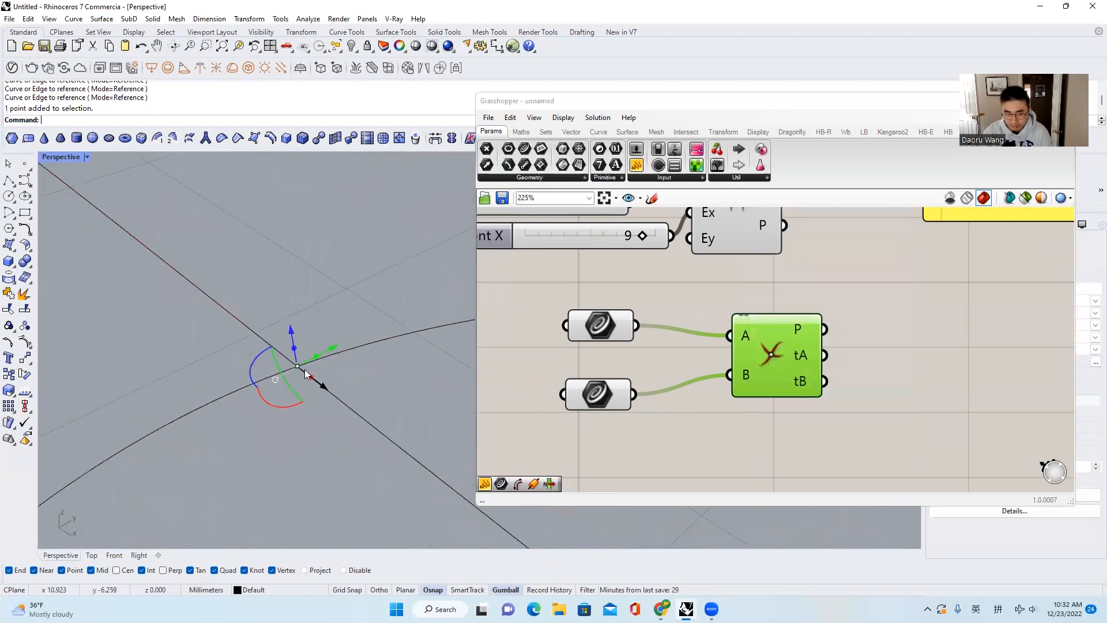
{"action": "scroll", "coordinate": [305, 375], "scroll_direction": "down", "scroll_amount": 5}
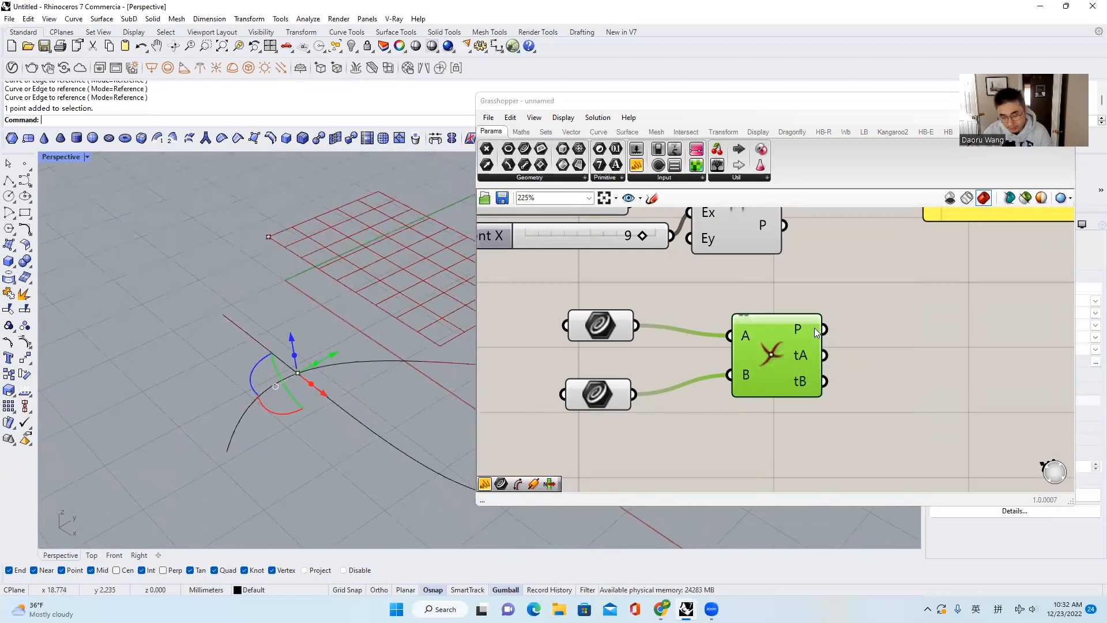
Step: Reselect the baked point to inspect it at the curve crossing, and deselect the intersection component
{"action": "scroll", "coordinate": [307, 363], "scroll_direction": "up", "scroll_amount": 4}
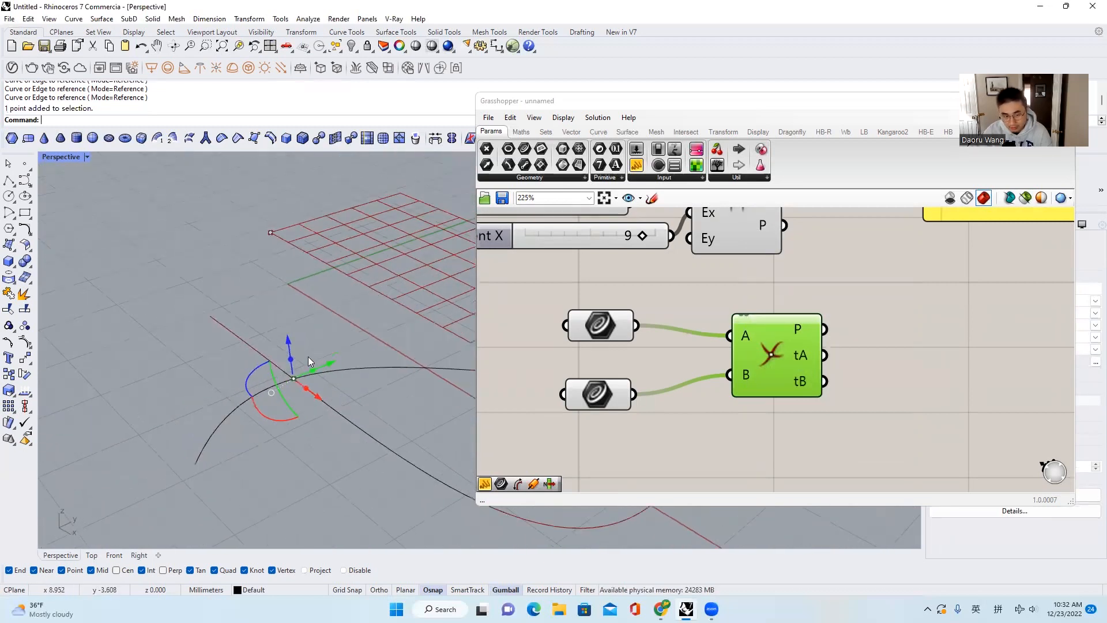
{"action": "scroll", "coordinate": [304, 372], "scroll_direction": "down", "scroll_amount": 3}
{"action": "scroll", "coordinate": [334, 385], "scroll_direction": "up", "scroll_amount": 3}
{"action": "left_click", "coordinate": [200, 348]}
{"action": "left_click", "coordinate": [274, 378]}
{"action": "scroll", "coordinate": [283, 374], "scroll_direction": "up", "scroll_amount": 3}
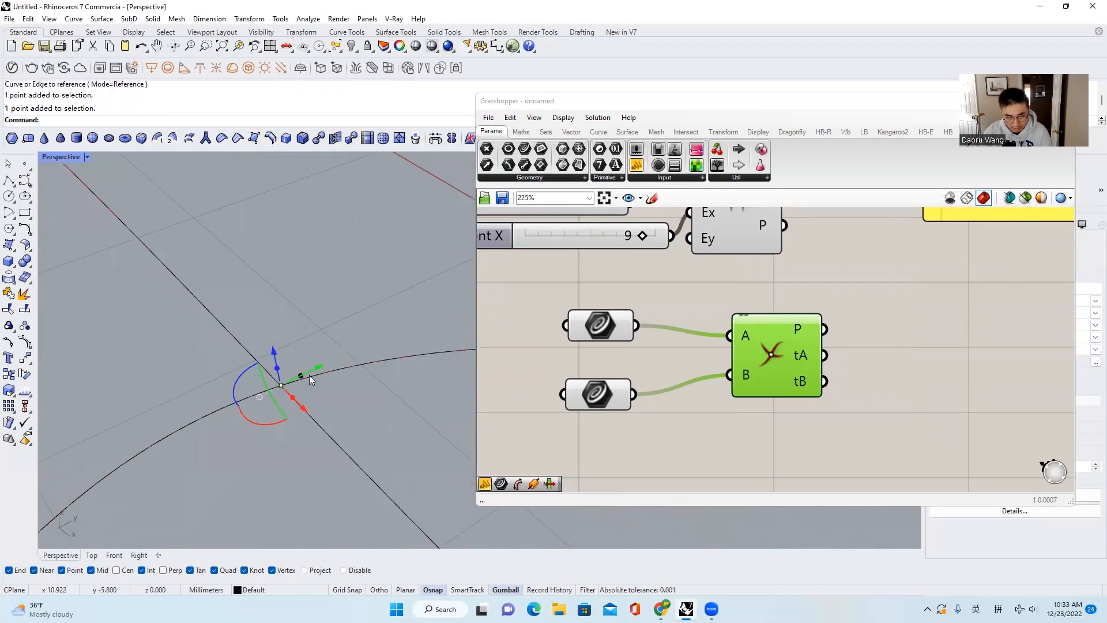
{"action": "left_click", "coordinate": [908, 338]}
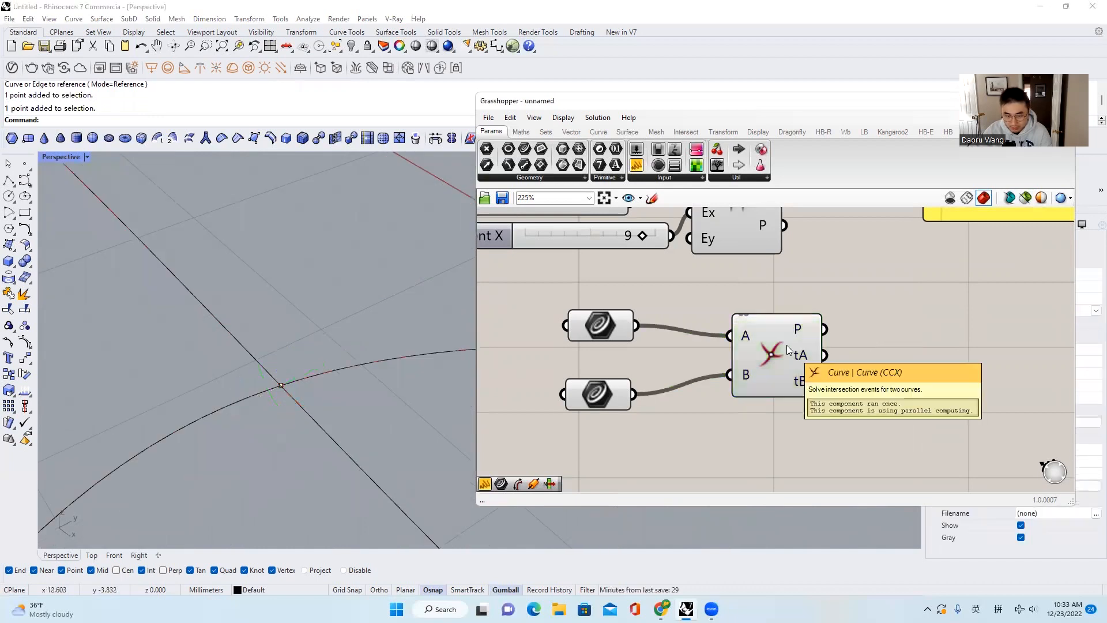
Step: Select the Square grid component and examine its previewed cells in the Rhino viewport
{"action": "scroll", "coordinate": [675, 379], "scroll_direction": "down", "scroll_amount": 3}
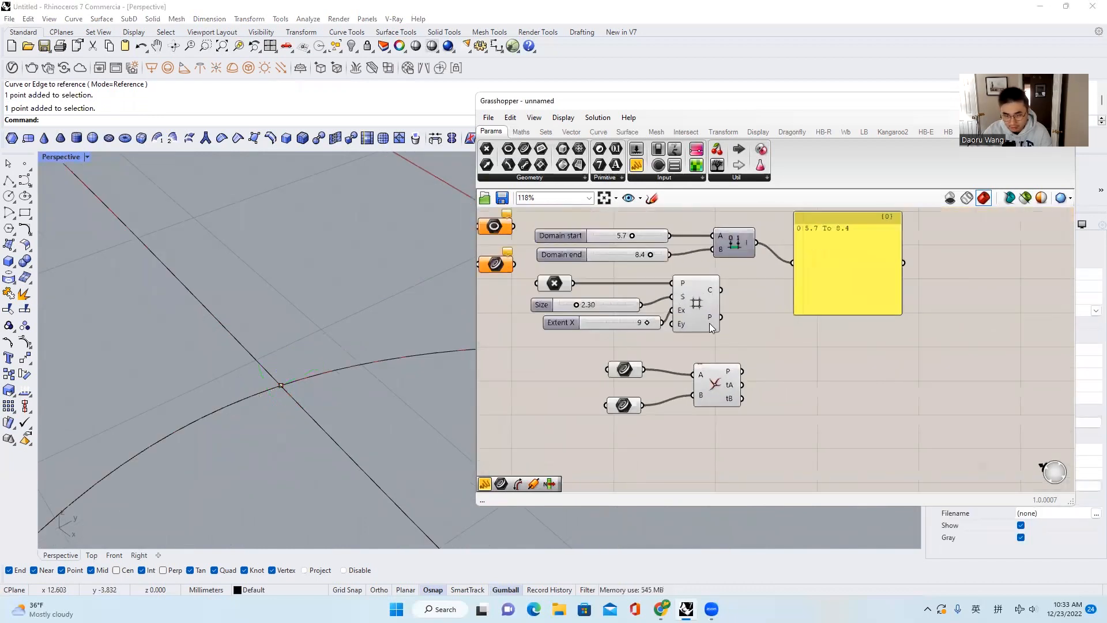
{"action": "left_click", "coordinate": [703, 304]}
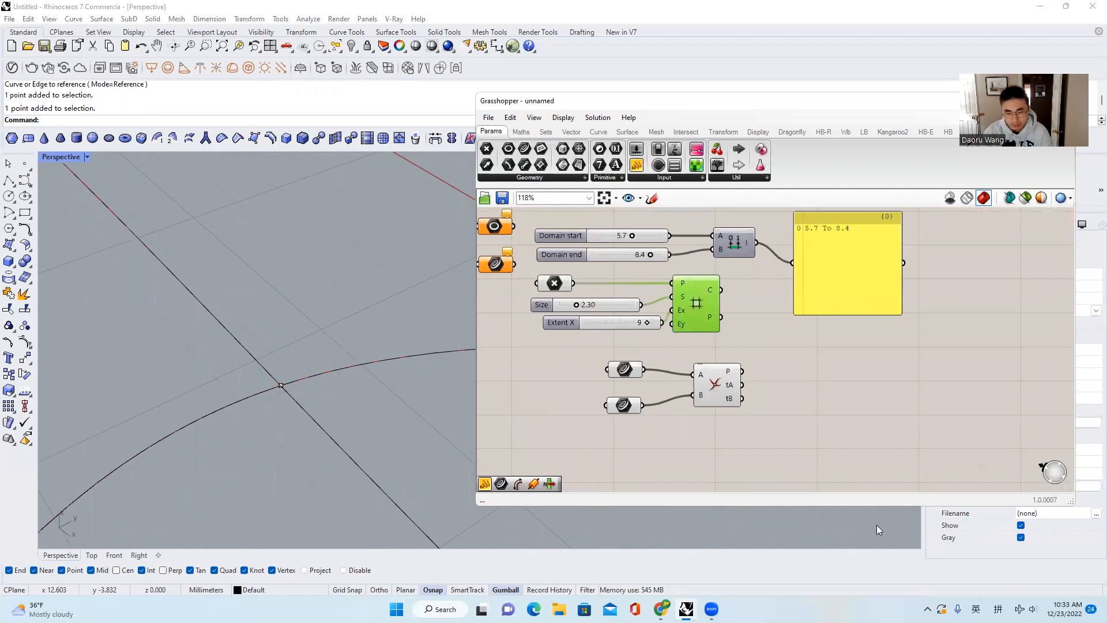
{"action": "scroll", "coordinate": [654, 332], "scroll_direction": "down", "scroll_amount": 2}
{"action": "scroll", "coordinate": [309, 350], "scroll_direction": "down", "scroll_amount": 2}
{"action": "right_click_drag", "start_coordinate": [312, 368], "coordinate": [316, 231]}
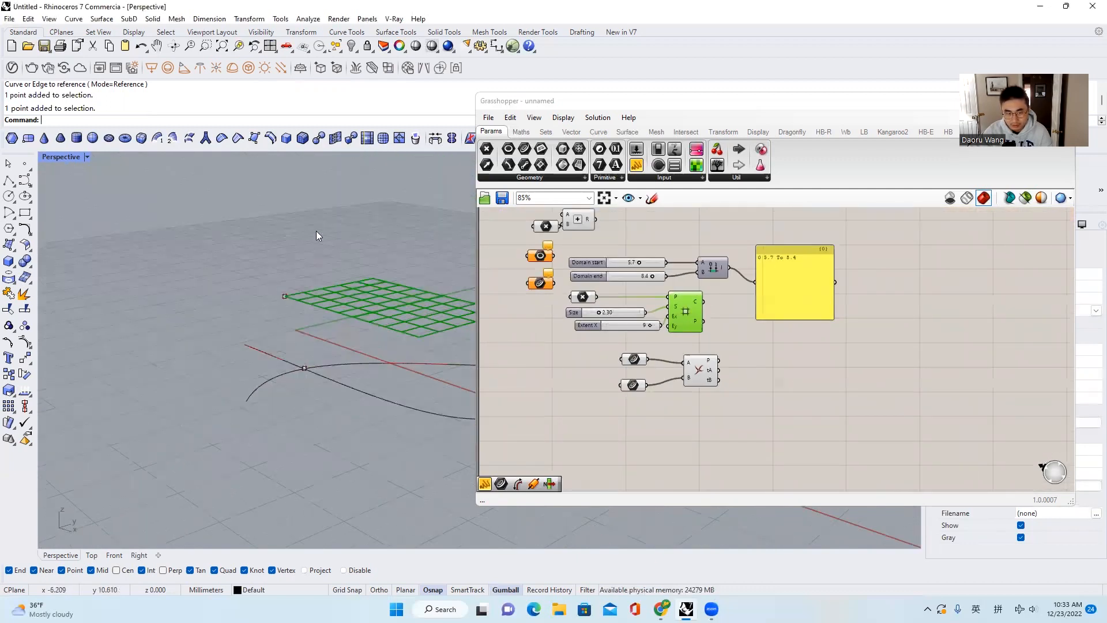
{"action": "scroll", "coordinate": [443, 317], "scroll_direction": "up", "scroll_amount": 2}
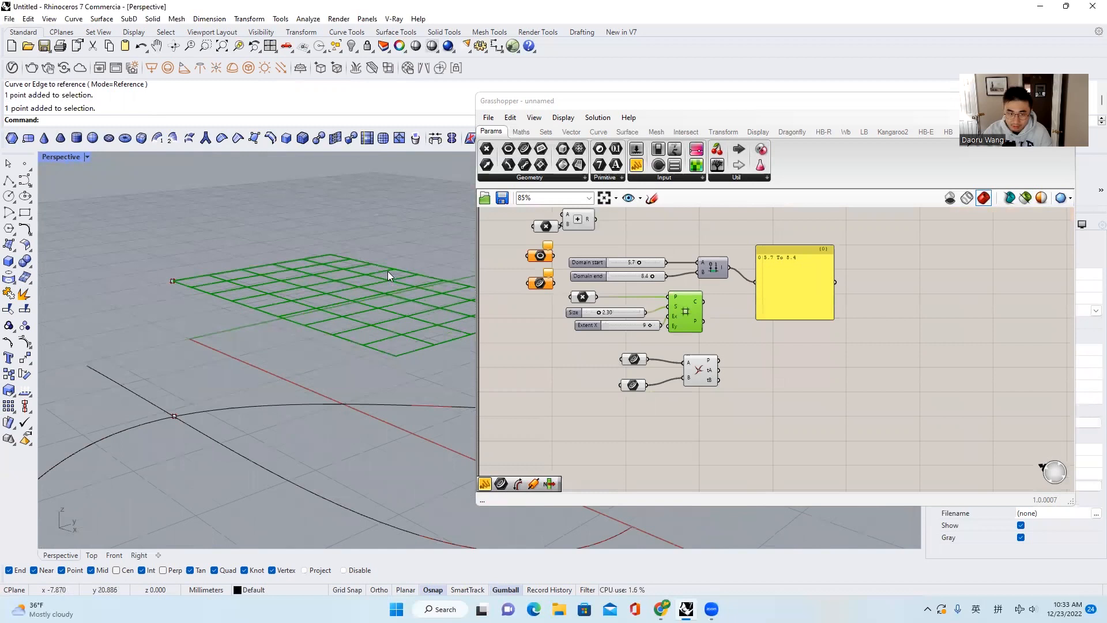
{"action": "scroll", "coordinate": [388, 271], "scroll_direction": "up", "scroll_amount": 2}
{"action": "right_click_drag", "start_coordinate": [393, 302], "coordinate": [342, 300]}
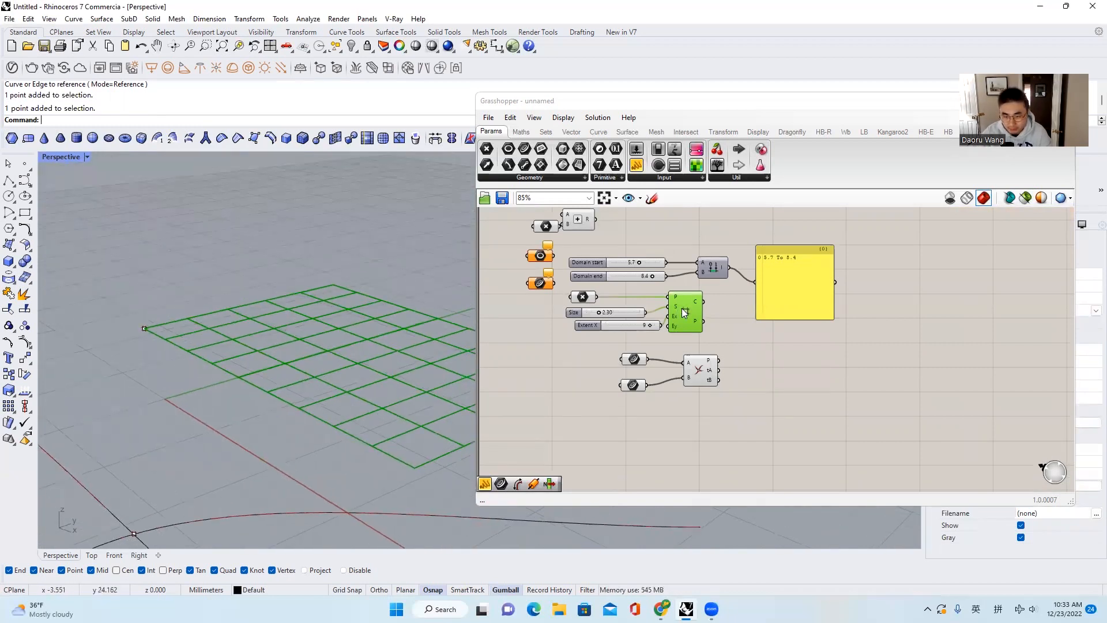
{"action": "scroll", "coordinate": [686, 309], "scroll_direction": "up", "scroll_amount": 2}
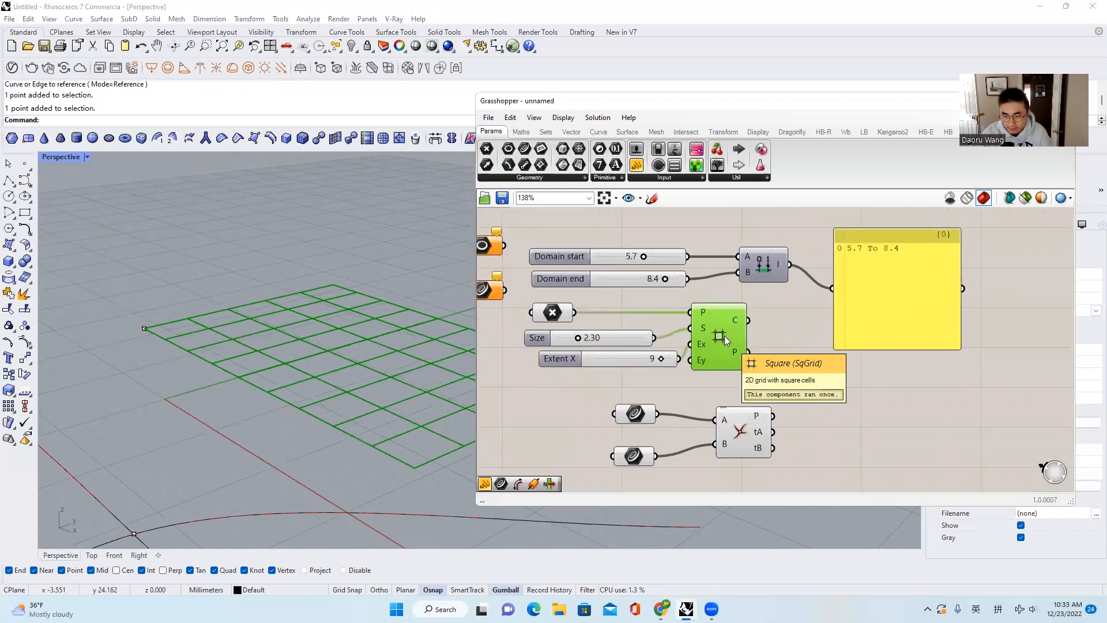
Step: Bake the whole Square grid component into Rhino and select one of the baked cells
{"action": "middle_click", "coordinate": [721, 335]}
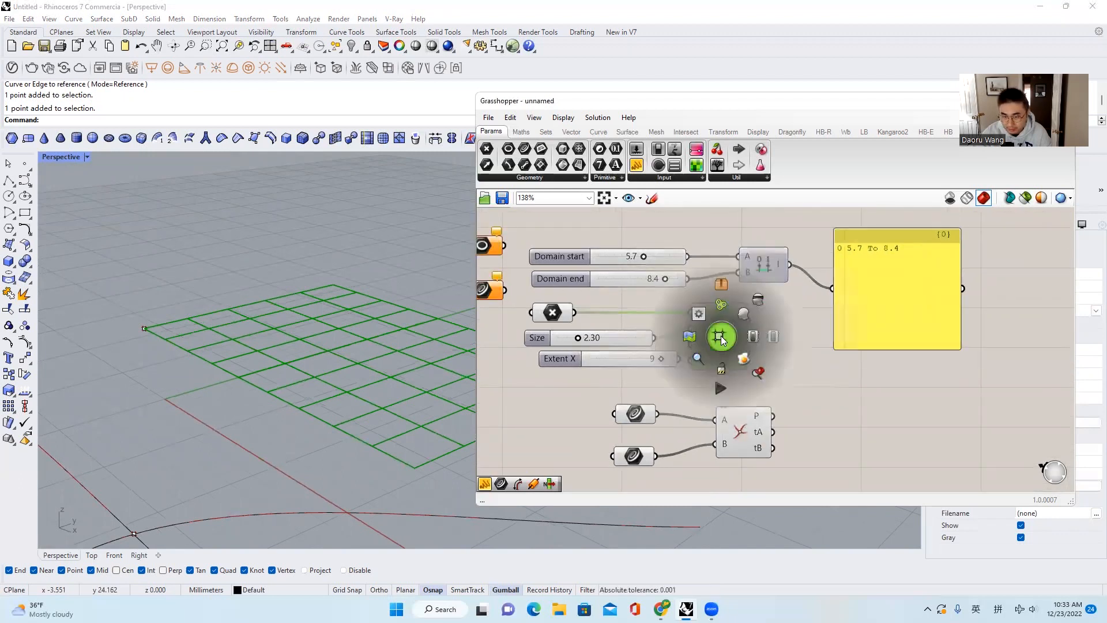
{"action": "left_click", "coordinate": [744, 359]}
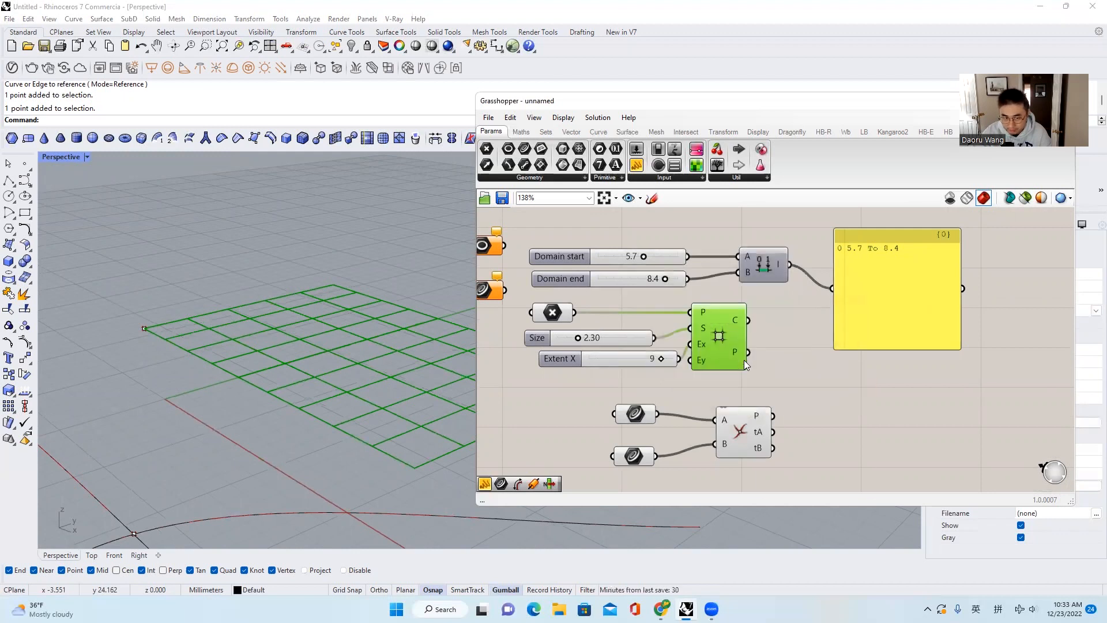
{"action": "left_click", "coordinate": [317, 347]}
{"action": "left_click", "coordinate": [369, 378]}
Step: Select all the baked grid cells in Rhino and delete them
{"action": "scroll", "coordinate": [259, 298], "scroll_direction": "down", "scroll_amount": 4}
{"action": "left_click_drag", "start_coordinate": [200, 261], "coordinate": [439, 414]}
{"action": "left_click_drag", "start_coordinate": [126, 227], "coordinate": [222, 259]}
{"action": "key", "text": "Delete"}
{"action": "key", "text": "Delete"}
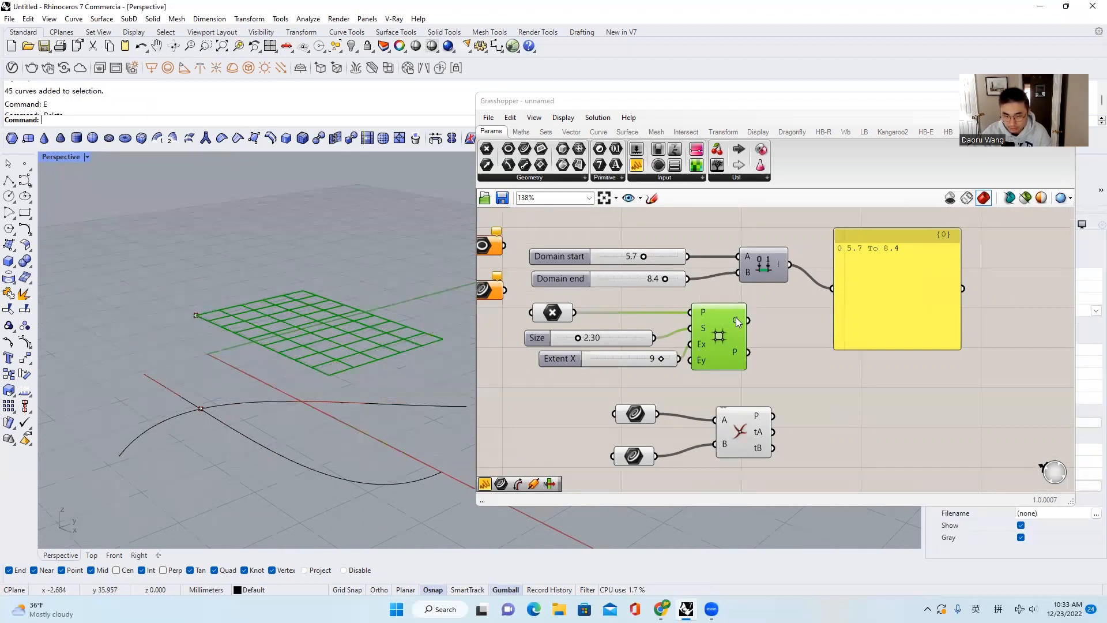
Step: Review the bake attributes offered for the Square grid's C output, such as layer, colour and group, and dismiss them without baking
{"action": "left_click", "coordinate": [744, 320]}
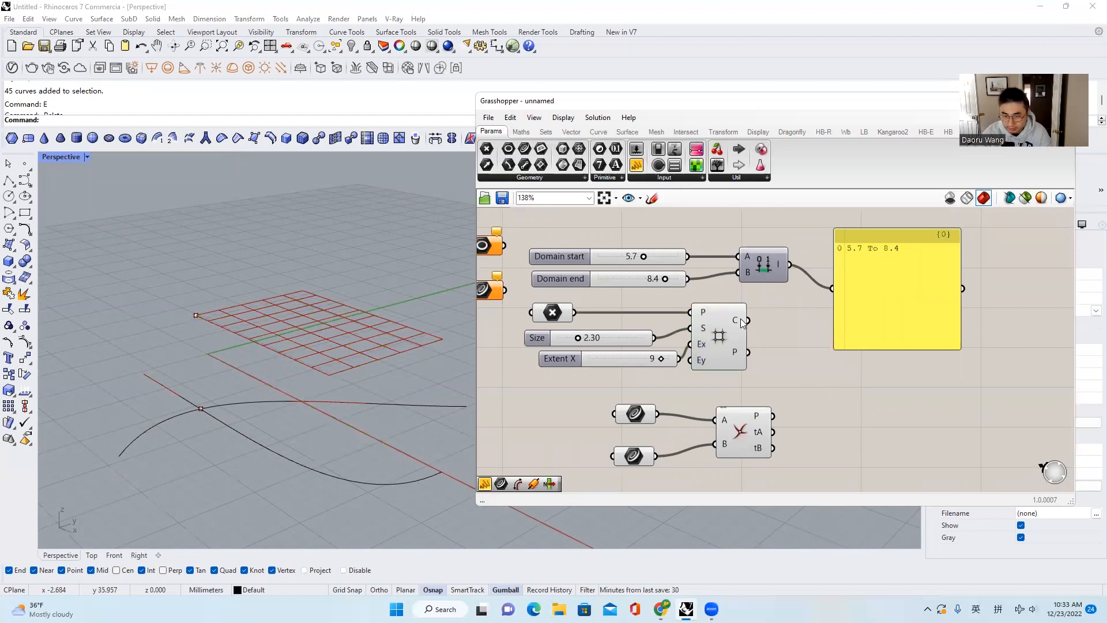
{"action": "right_click", "coordinate": [743, 321]}
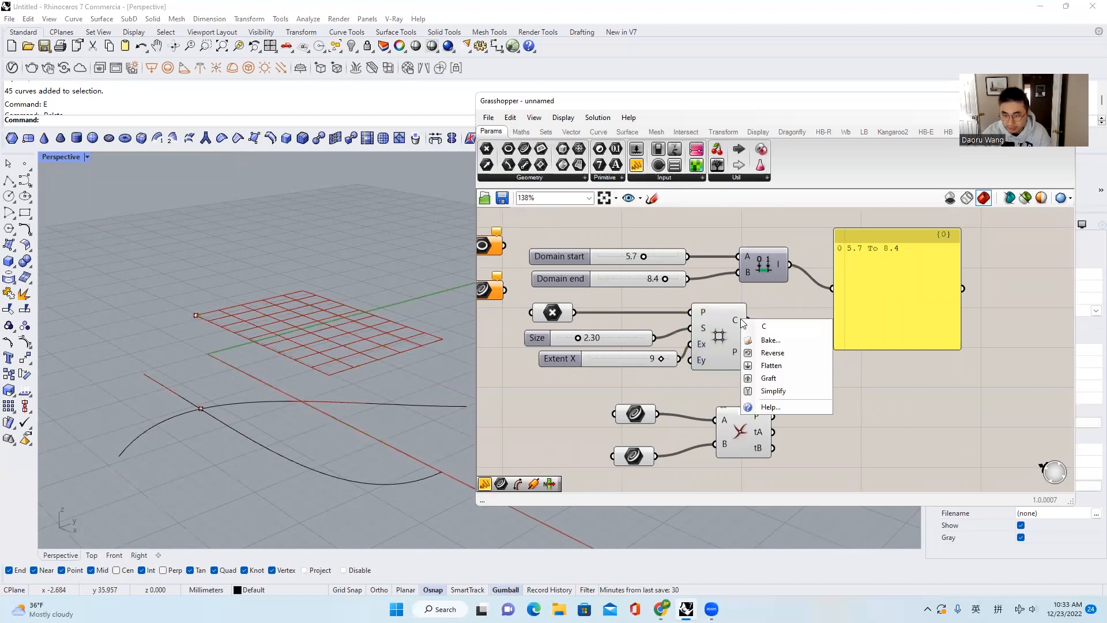
{"action": "left_click", "coordinate": [766, 341]}
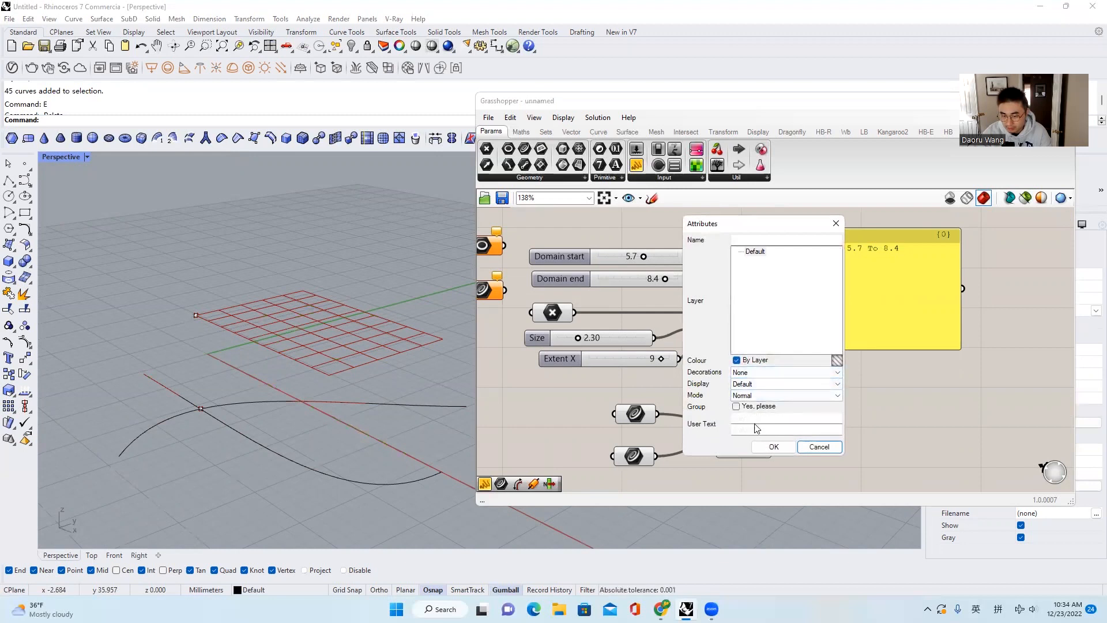
{"action": "left_click", "coordinate": [824, 447]}
Step: Browse the Intersect, Transform and Display component categories in Grasshopper and look over the geometry previewed in Rhino
{"action": "scroll", "coordinate": [398, 392], "scroll_direction": "down", "scroll_amount": 3}
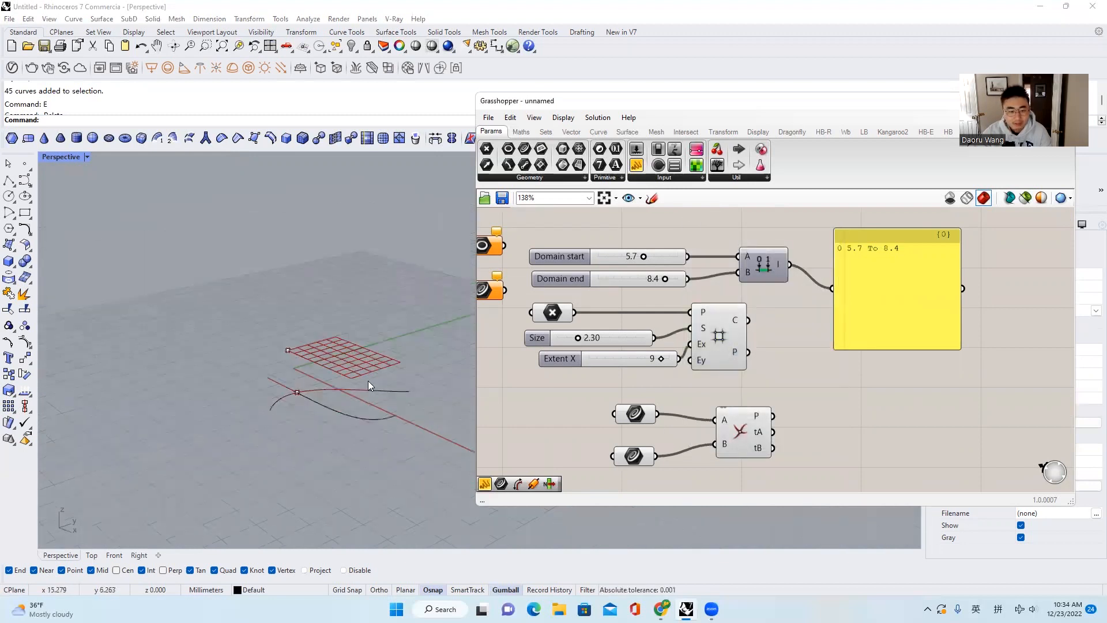
{"action": "right_click_drag", "start_coordinate": [381, 393], "coordinate": [375, 407]}
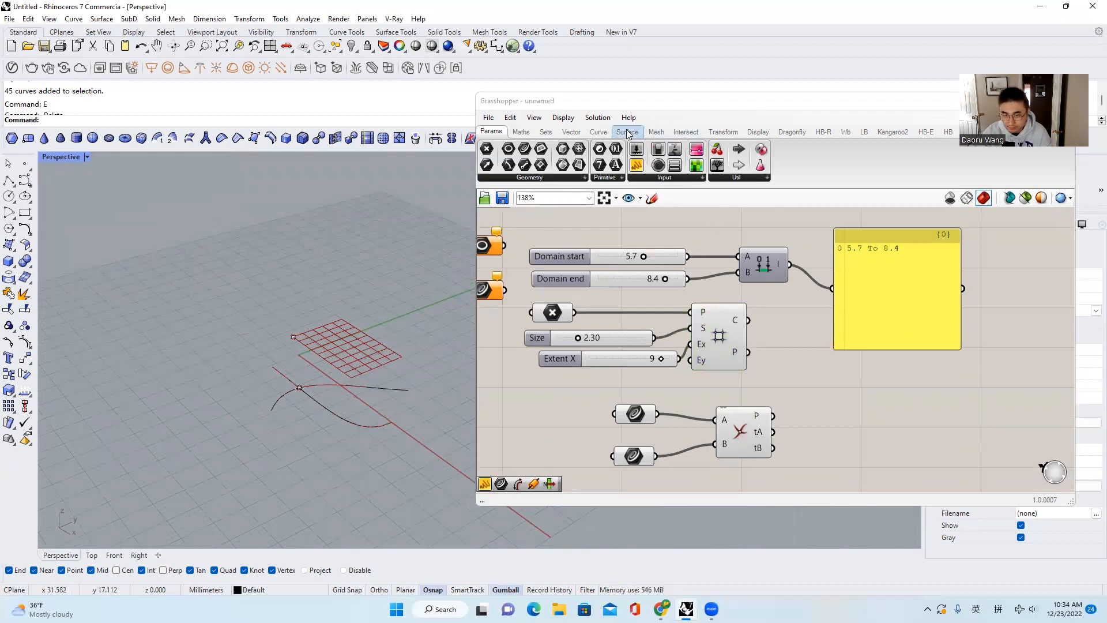
{"action": "left_click", "coordinate": [657, 132]}
{"action": "left_click", "coordinate": [685, 132]}
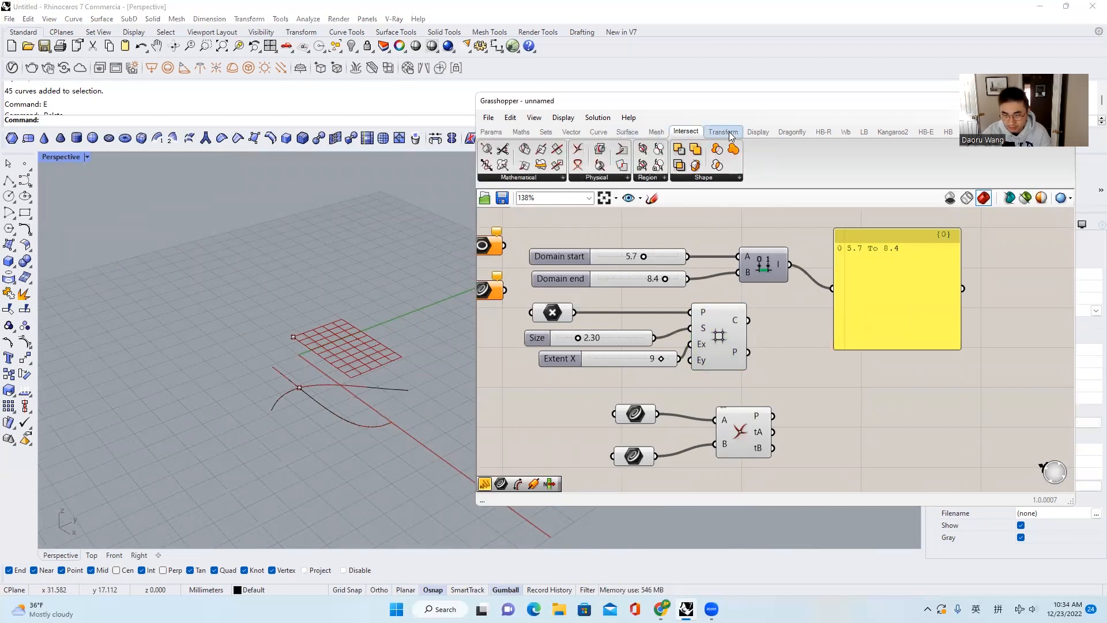
{"action": "left_click", "coordinate": [723, 132]}
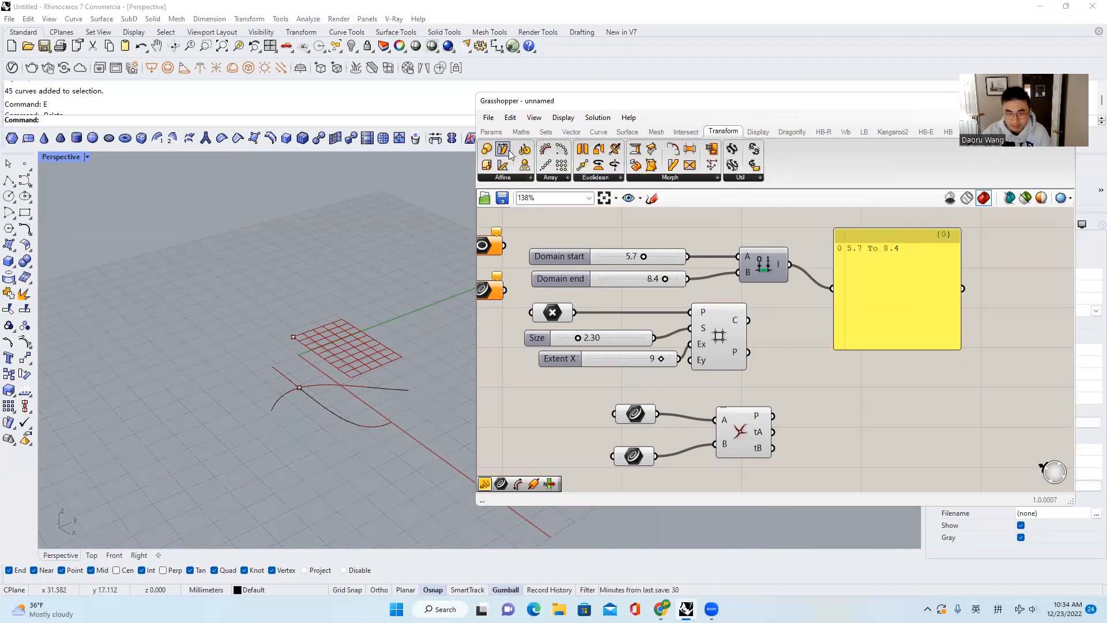
{"action": "left_click_drag", "start_coordinate": [728, 133], "coordinate": [667, 135]}
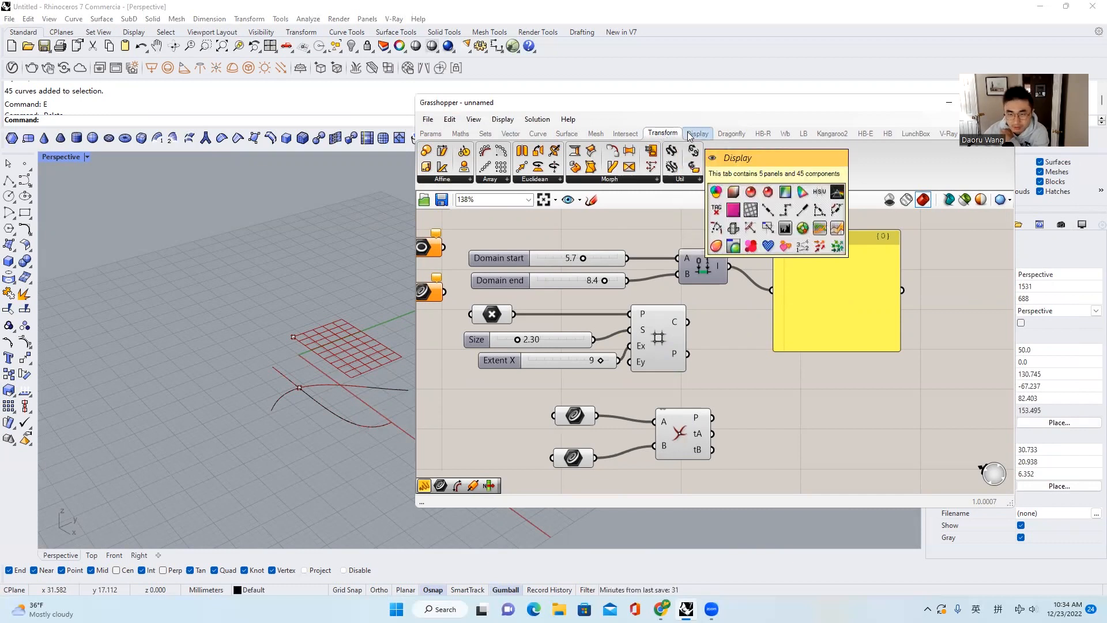
{"action": "left_click", "coordinate": [690, 136]}
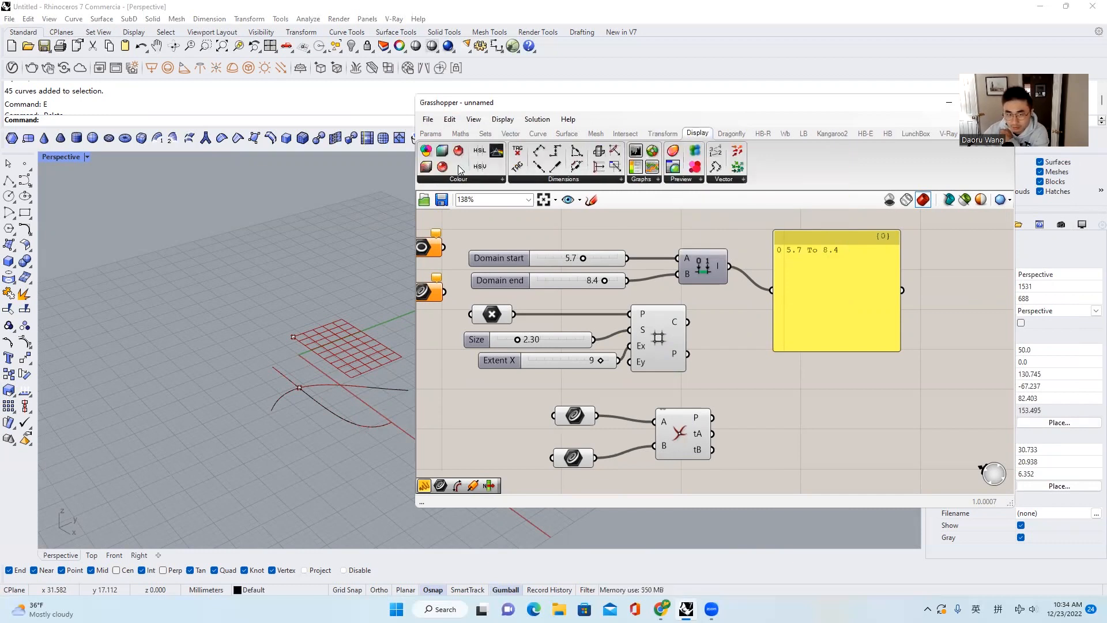
{"action": "right_click_drag", "start_coordinate": [364, 361], "coordinate": [322, 353]}
{"action": "scroll", "coordinate": [334, 347], "scroll_direction": "up", "scroll_amount": 6}
{"action": "scroll", "coordinate": [289, 344], "scroll_direction": "down", "scroll_amount": 3}
{"action": "scroll", "coordinate": [282, 299], "scroll_direction": "down", "scroll_amount": 1}
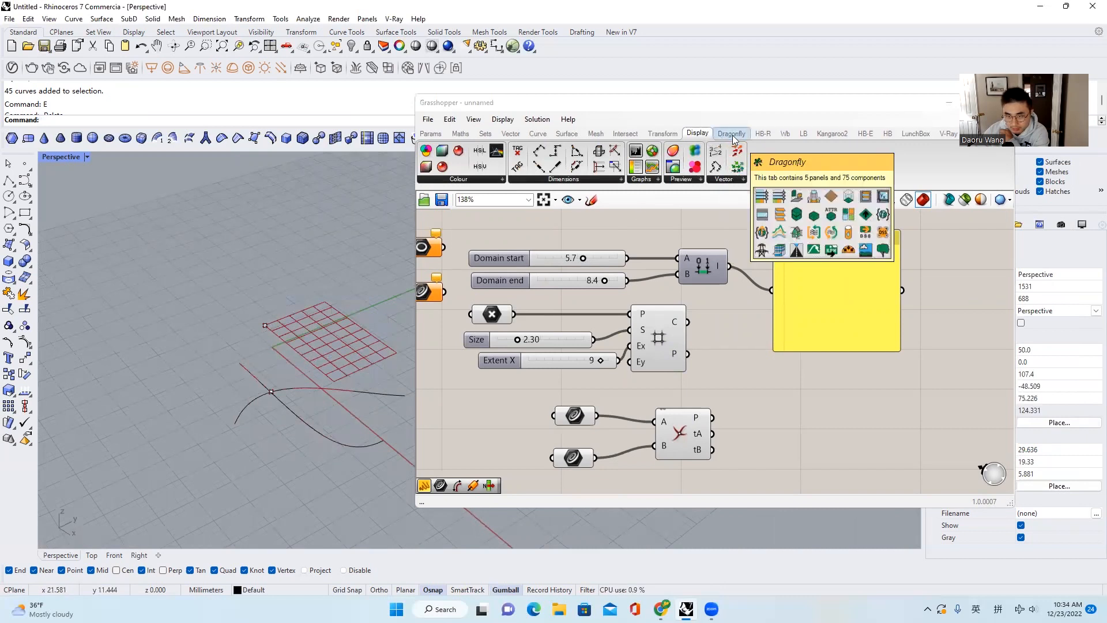
Step: Browse the Dragonfly, Wb and Kangaroo2 component categories and return to the Params category
{"action": "left_click", "coordinate": [763, 133]}
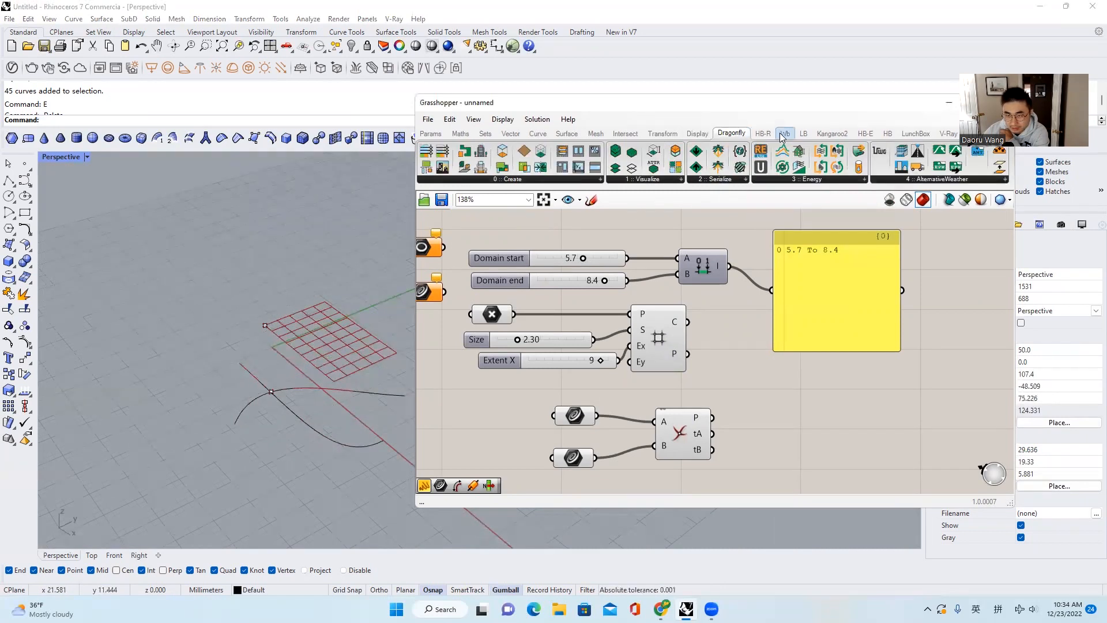
{"action": "left_click", "coordinate": [790, 133]}
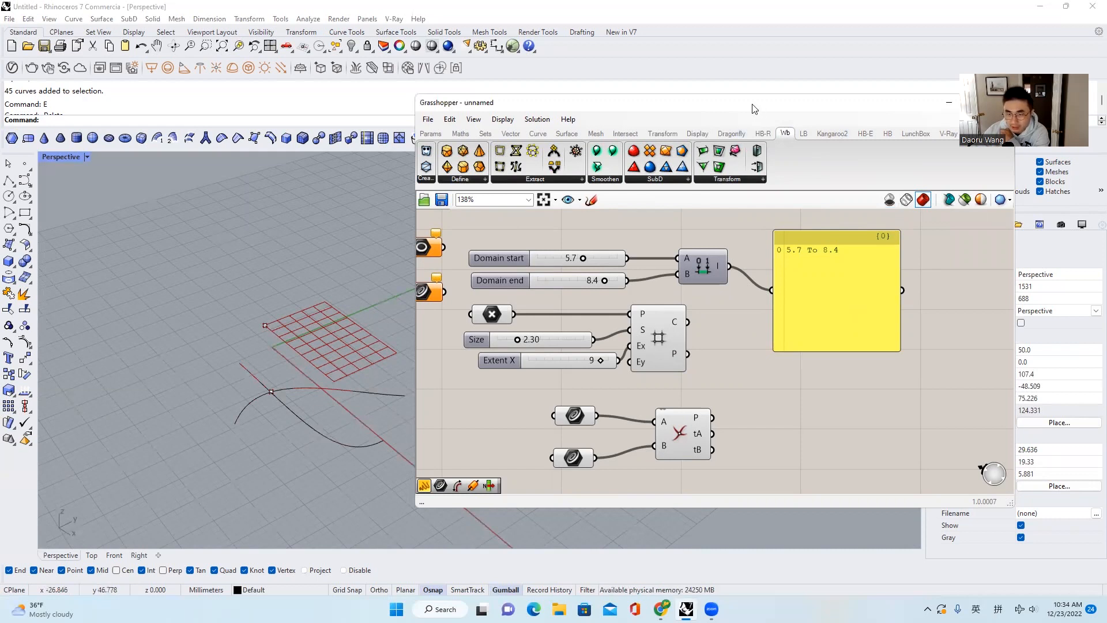
{"action": "left_click_drag", "start_coordinate": [753, 108], "coordinate": [642, 110]}
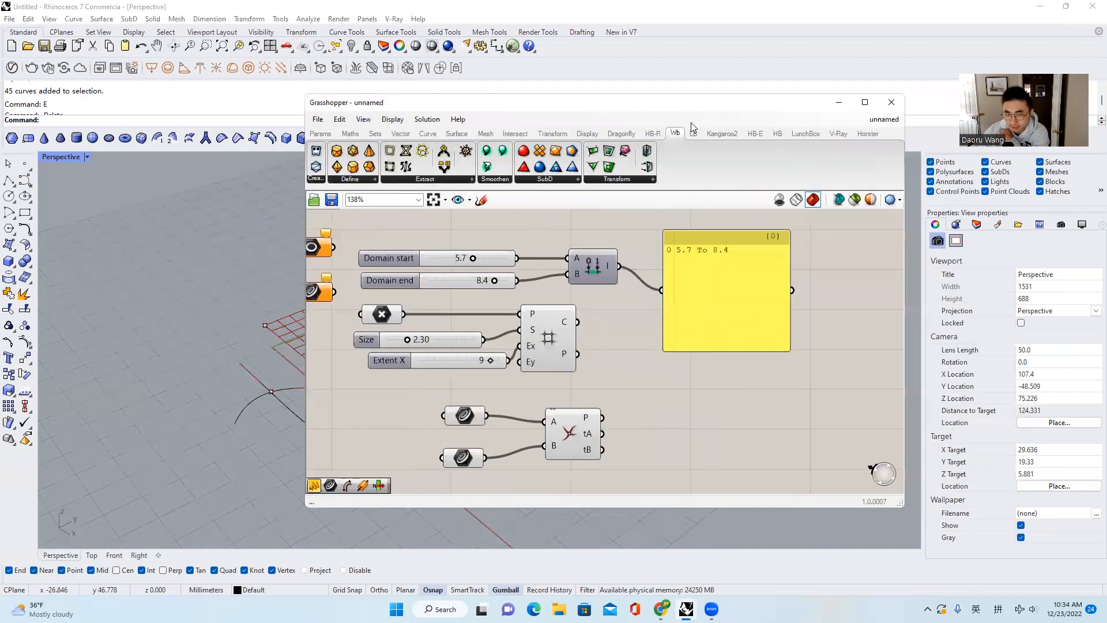
{"action": "left_click", "coordinate": [719, 134]}
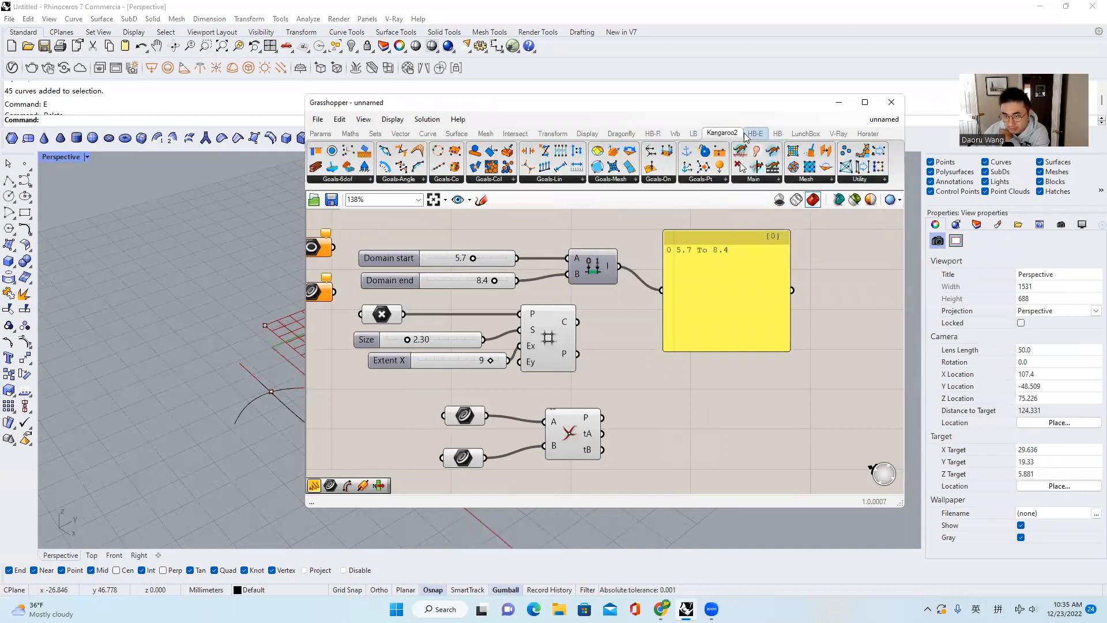
{"action": "left_click", "coordinate": [553, 134]}
{"action": "left_click", "coordinate": [321, 133]}
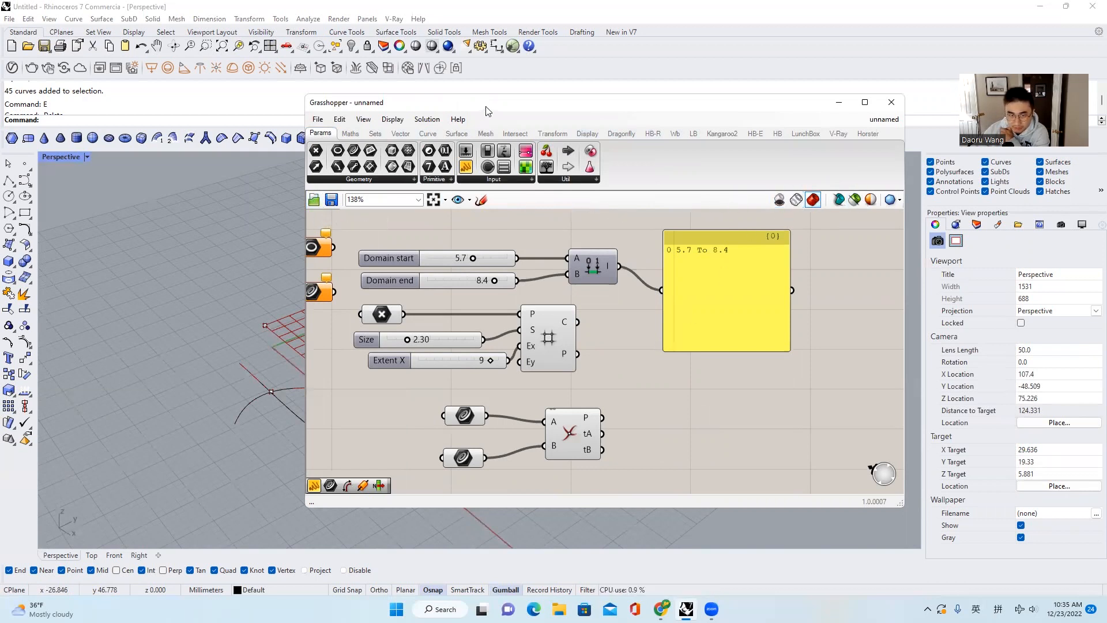
Step: Place a Sphere component from the Surface category on the canvas beside the Curve | Curve component and inspect its preview in Rhino
{"action": "left_click_drag", "start_coordinate": [486, 111], "coordinate": [691, 110]}
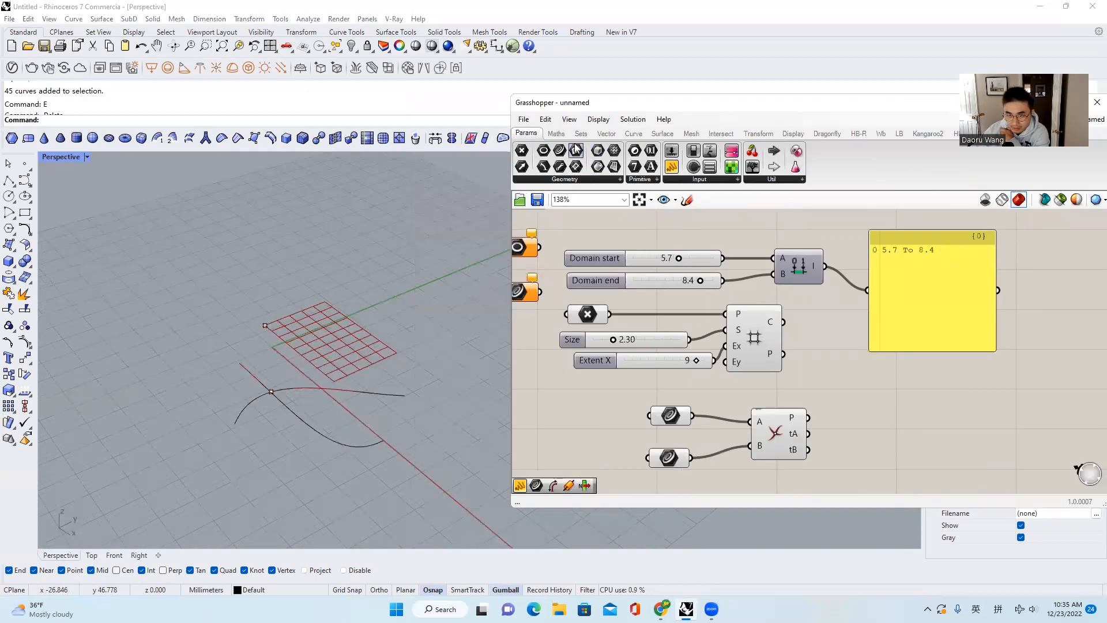
{"action": "left_click", "coordinate": [660, 133]}
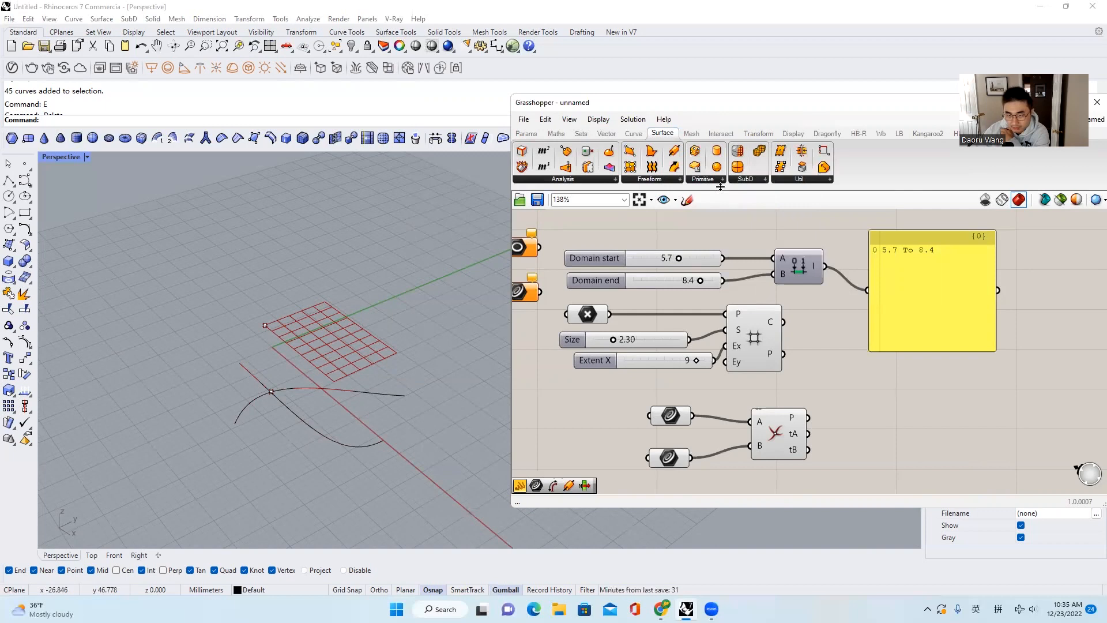
{"action": "left_click_drag", "start_coordinate": [719, 169], "coordinate": [975, 411]}
{"action": "scroll", "coordinate": [983, 417], "scroll_direction": "up", "scroll_amount": 2}
{"action": "scroll", "coordinate": [269, 332], "scroll_direction": "up", "scroll_amount": 5}
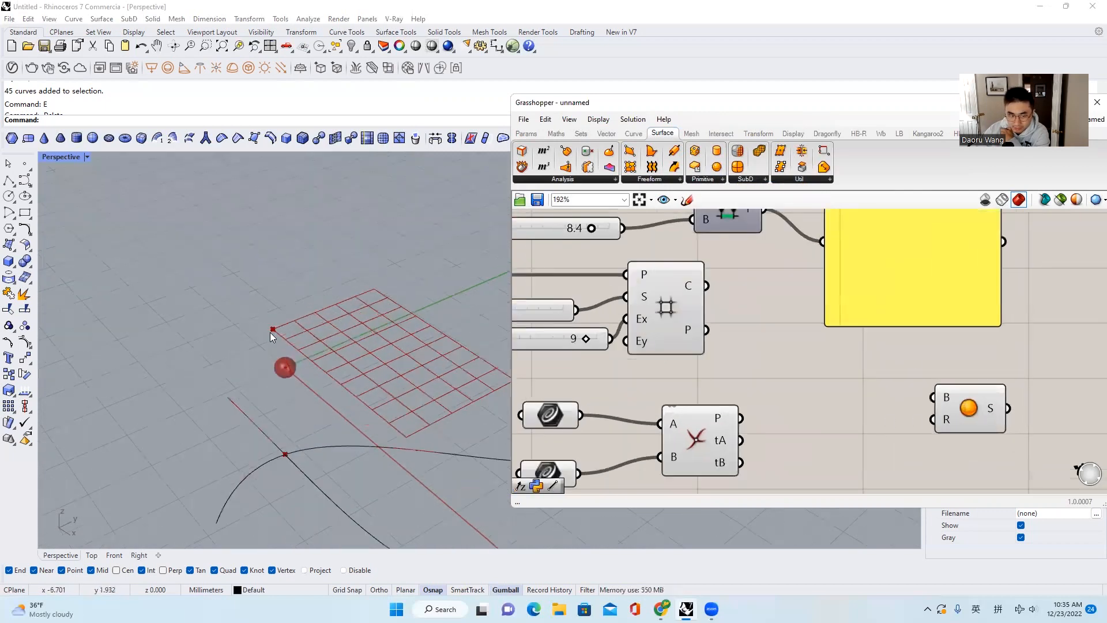
{"action": "scroll", "coordinate": [258, 319], "scroll_direction": "up", "scroll_amount": 2}
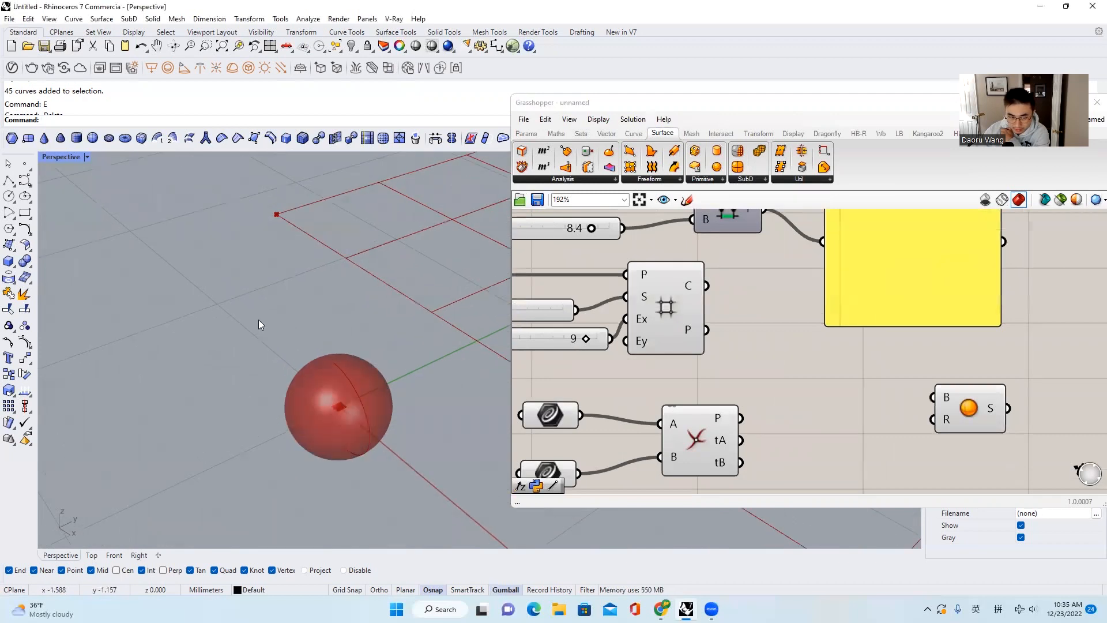
{"action": "scroll", "coordinate": [339, 436], "scroll_direction": "up", "scroll_amount": 3}
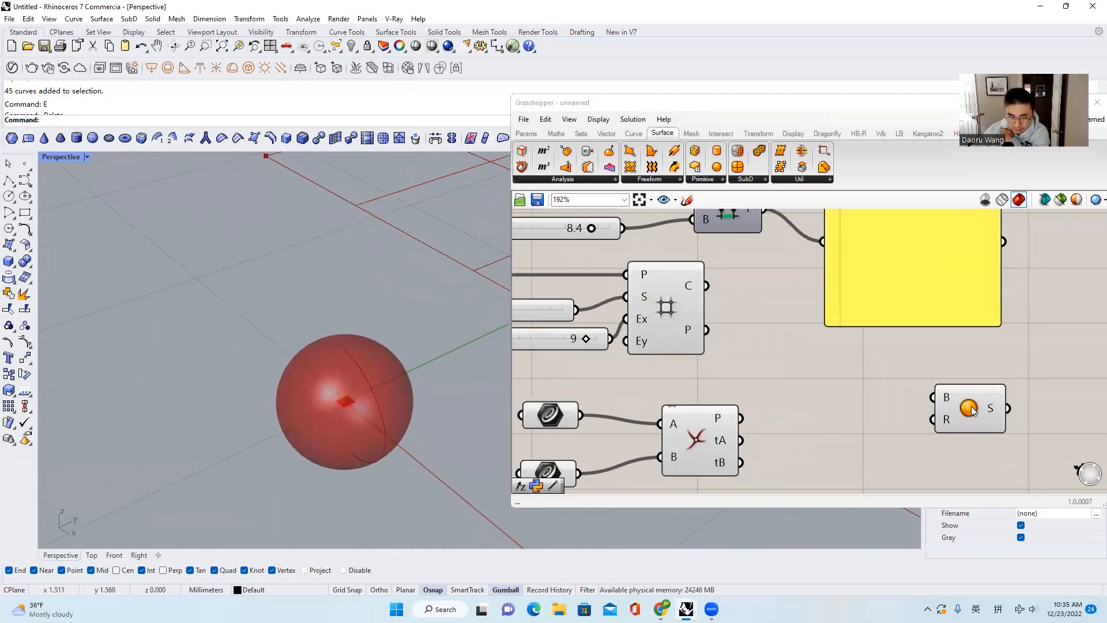
{"action": "left_click_drag", "start_coordinate": [970, 413], "coordinate": [899, 397]}
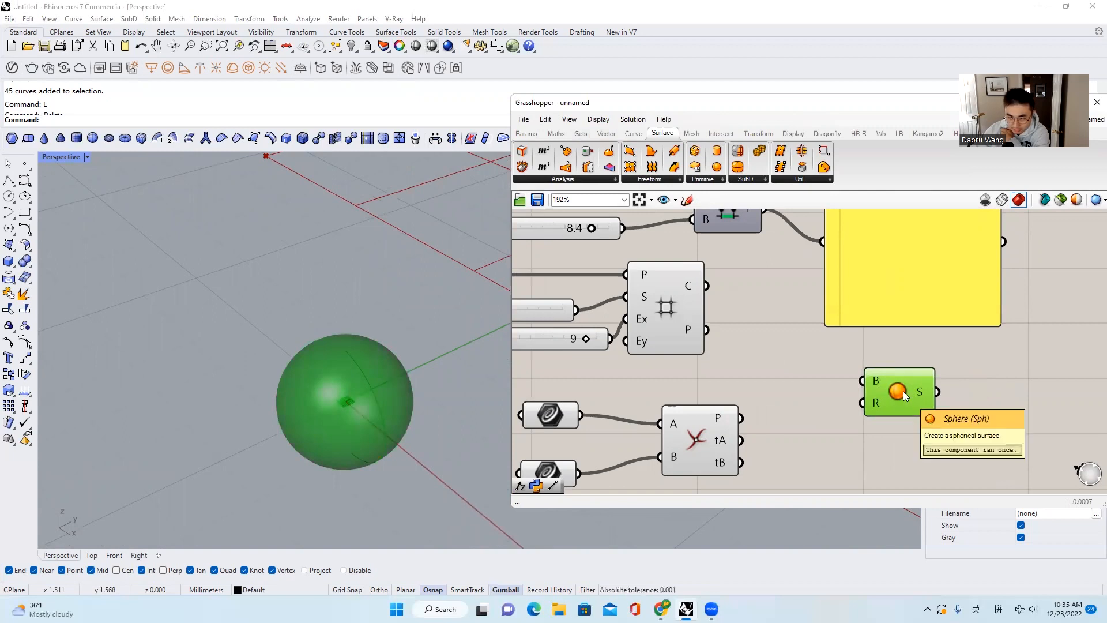
Step: Add a Point parameter referencing the Rhino point beside the sphere, and connect it to the Sphere component's B input
{"action": "left_click_drag", "start_coordinate": [210, 297], "coordinate": [376, 380]}
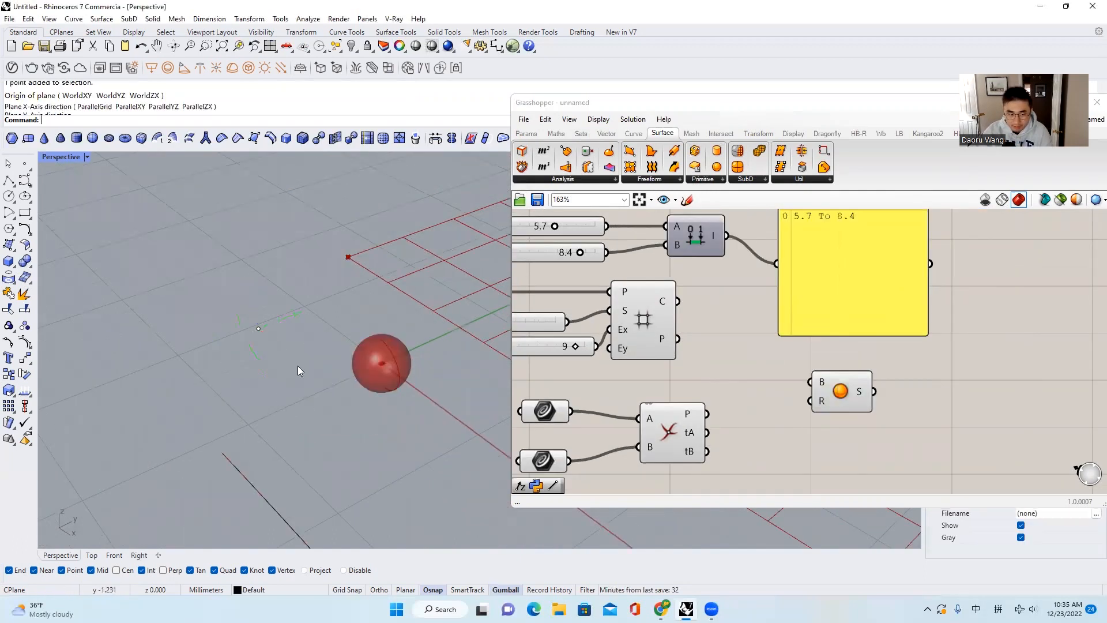
{"action": "right_click_drag", "start_coordinate": [298, 365], "coordinate": [340, 358]}
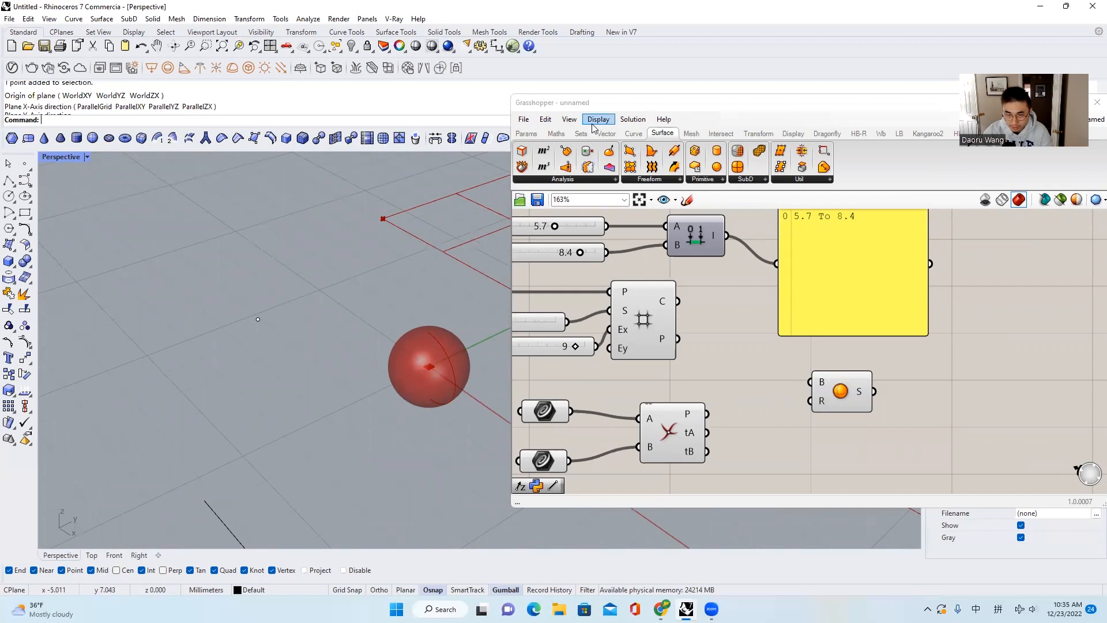
{"action": "left_click", "coordinate": [526, 133]}
{"action": "left_click_drag", "start_coordinate": [526, 153], "coordinate": [744, 368]}
{"action": "right_click", "coordinate": [744, 367]}
{"action": "left_click", "coordinate": [785, 504]}
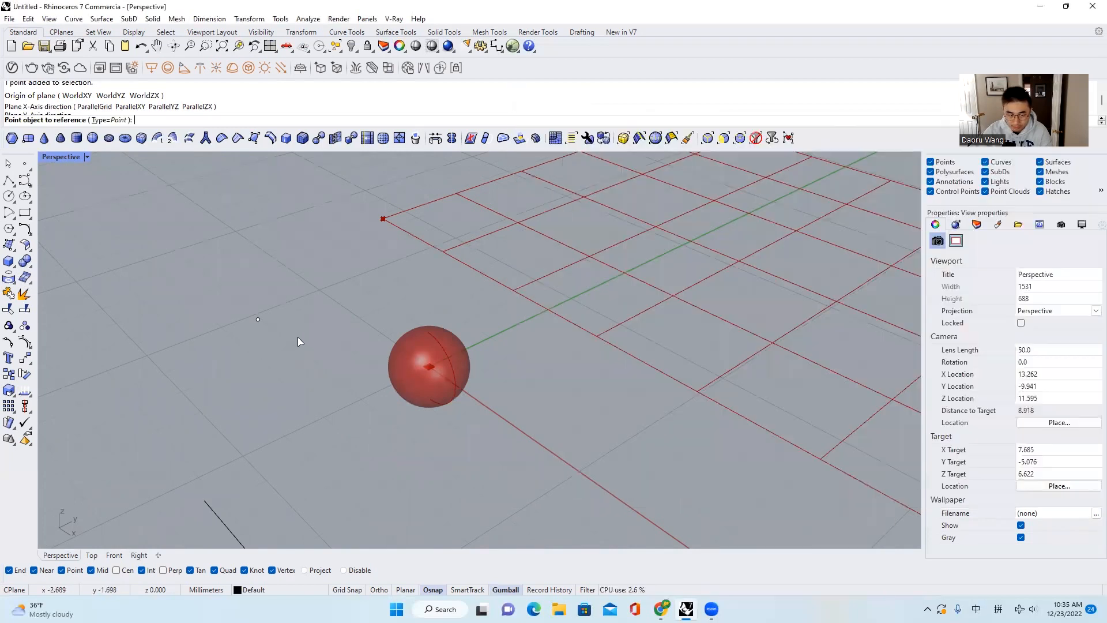
{"action": "left_click", "coordinate": [258, 319]}
{"action": "left_click_drag", "start_coordinate": [811, 382], "coordinate": [776, 363]}
{"action": "left_click_drag", "start_coordinate": [842, 387], "coordinate": [933, 387]}
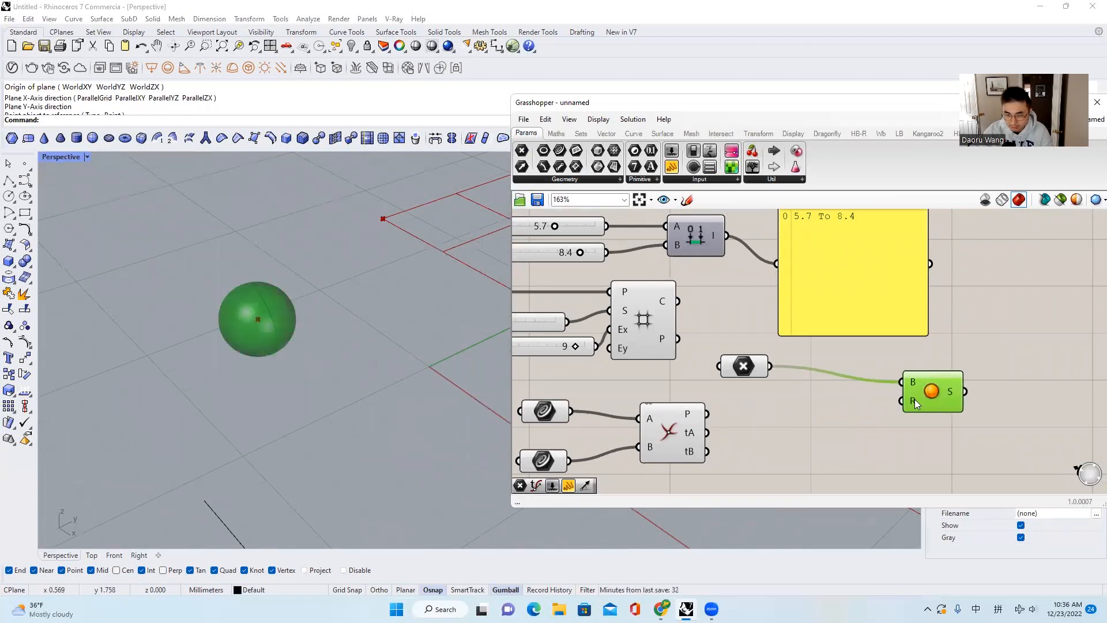
Step: Add a number slider set to 22.2 and connect it to the Sphere component's R input
{"action": "type", "text": "4"}
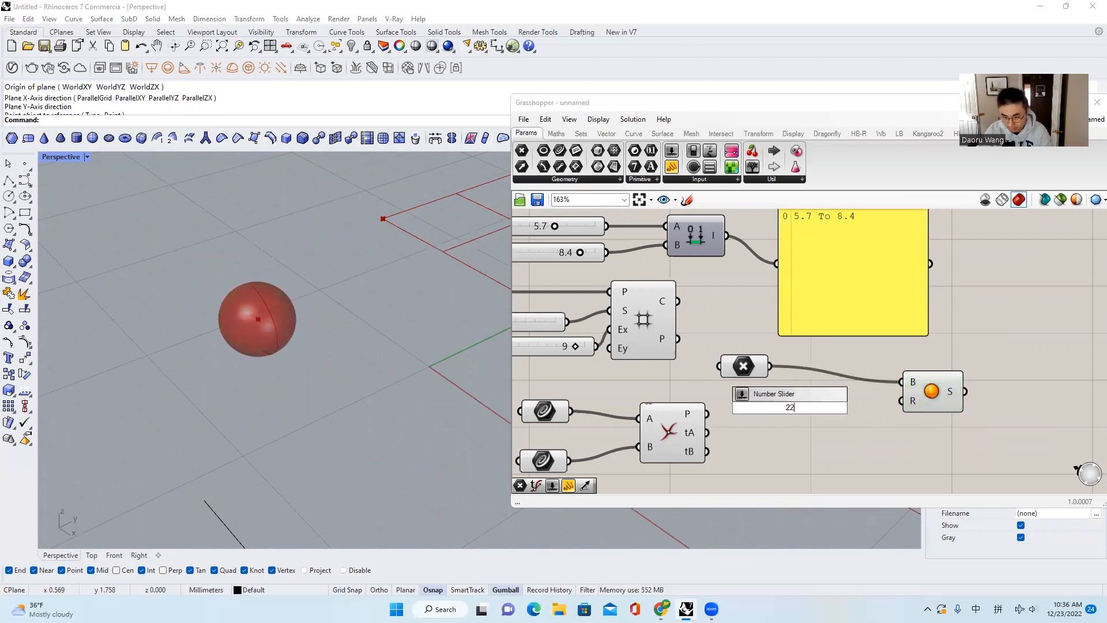
{"action": "type", "text": ".2"}
{"action": "key", "text": "Return"}
{"action": "left_click_drag", "start_coordinate": [903, 401], "coordinate": [865, 408]}
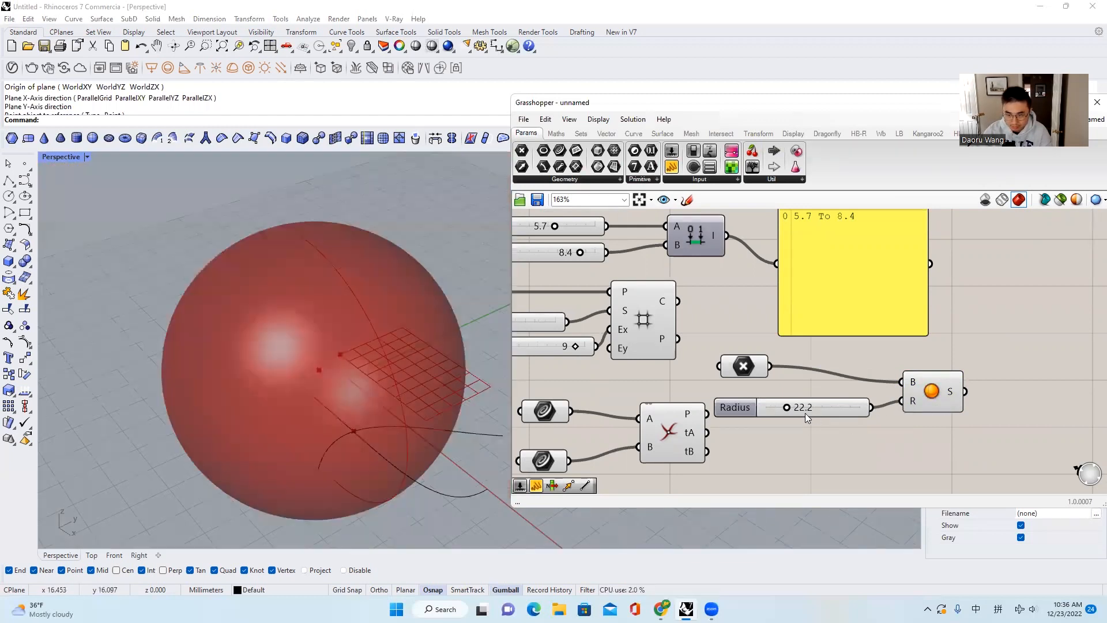
Step: Set the Radius slider to 11.7 and line up the Sphere component with its Point parameter
{"action": "left_click_drag", "start_coordinate": [791, 410], "coordinate": [767, 411]}
{"action": "left_click_drag", "start_coordinate": [938, 404], "coordinate": [938, 388]}
{"action": "mouse_move", "coordinate": [772, 407]}
{"action": "left_mouse_down"}
{"action": "mouse_move", "coordinate": [800, 410]}
{"action": "mouse_move", "coordinate": [770, 413]}
{"action": "mouse_move", "coordinate": [779, 414]}
{"action": "left_mouse_up"}
{"action": "left_click", "coordinate": [792, 428]}
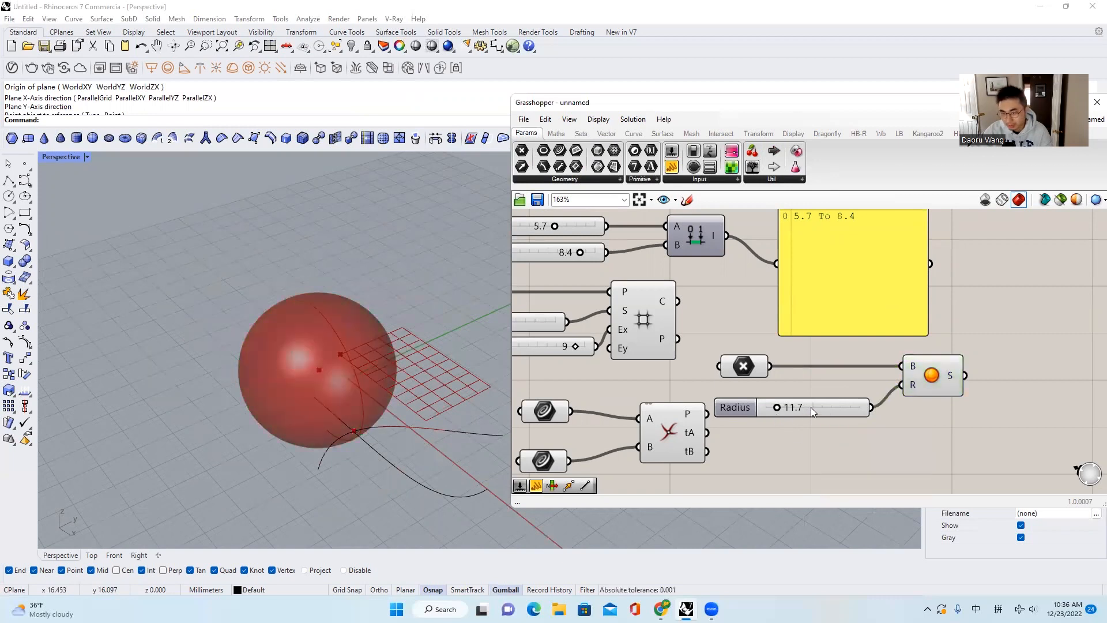
Step: Reduce the Radius slider's accuracy to 0 decimal digits and set the slider to 21
{"action": "double_click", "coordinate": [753, 410]}
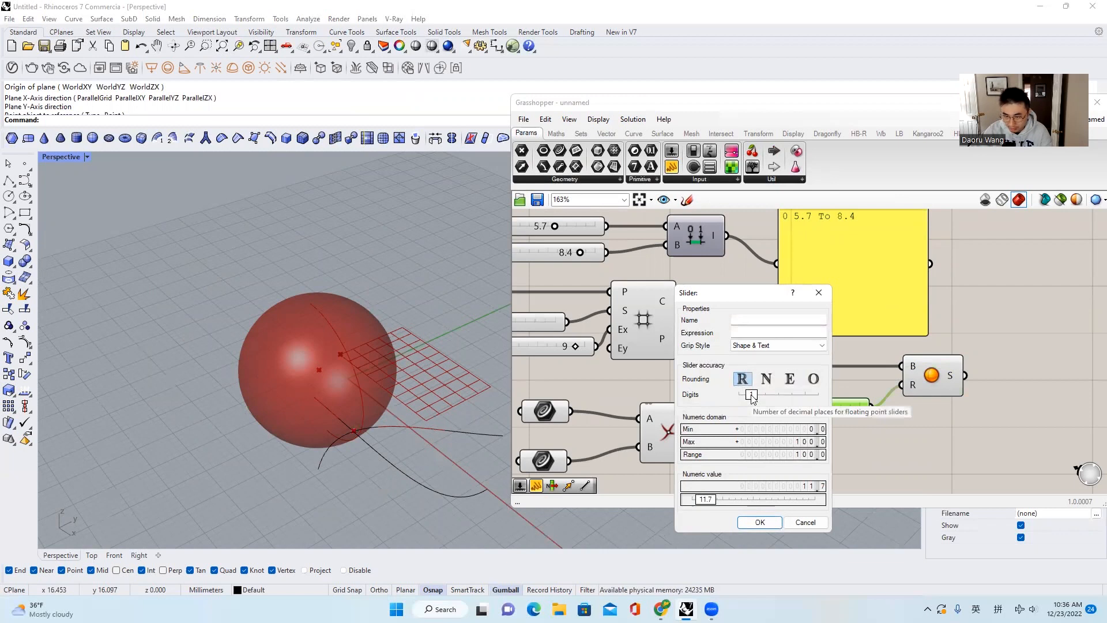
{"action": "mouse_move", "coordinate": [752, 396]}
{"action": "left_mouse_down"}
{"action": "mouse_move", "coordinate": [808, 396]}
{"action": "mouse_move", "coordinate": [738, 395]}
{"action": "left_mouse_up"}
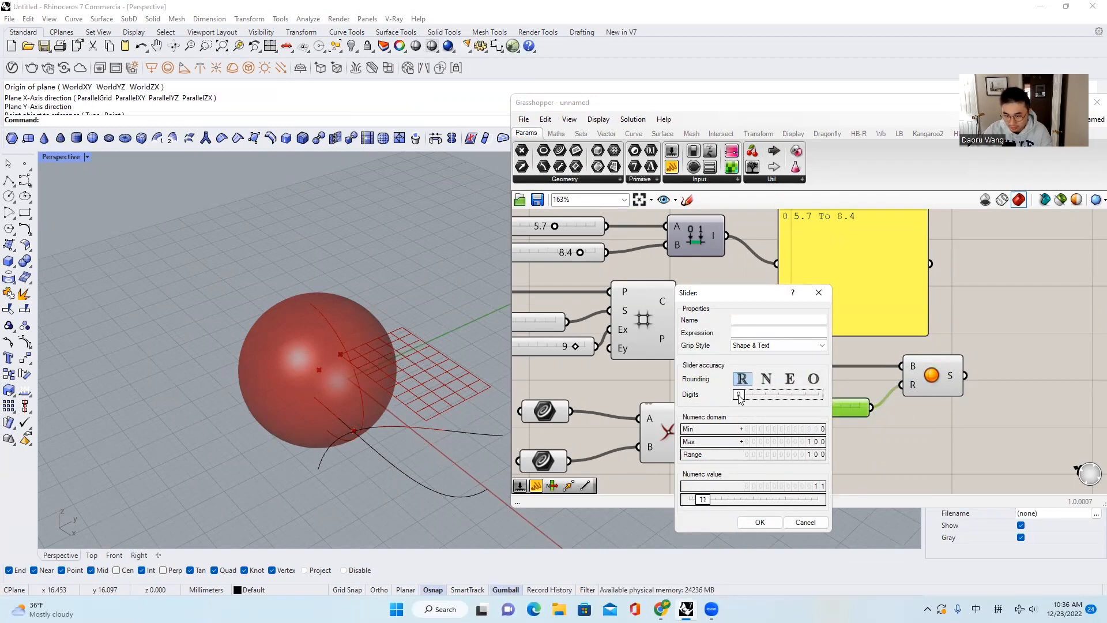
{"action": "left_click", "coordinate": [760, 522]}
{"action": "scroll", "coordinate": [777, 413], "scroll_direction": "up", "scroll_amount": 1}
{"action": "left_click_drag", "start_coordinate": [777, 413], "coordinate": [785, 410]}
{"action": "scroll", "coordinate": [794, 409], "scroll_direction": "up", "scroll_amount": 4}
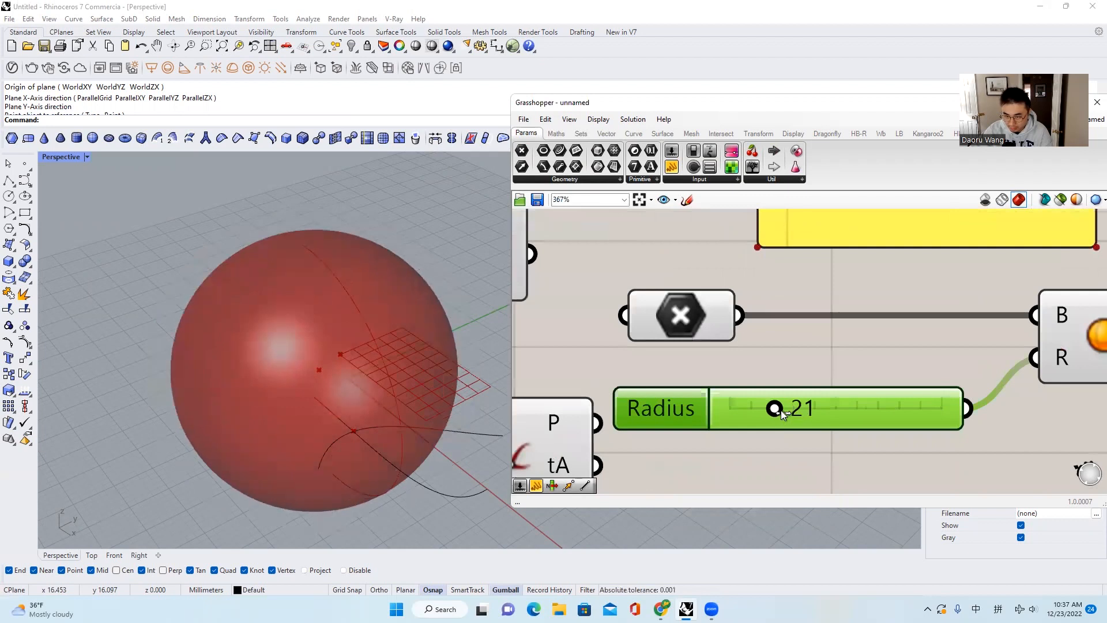
Step: Change the Radius slider's rounding to even numbers and bring the radius to 12
{"action": "scroll", "coordinate": [780, 411], "scroll_direction": "down", "scroll_amount": 2}
{"action": "double_click", "coordinate": [719, 412]}
{"action": "left_click_drag", "start_coordinate": [710, 398], "coordinate": [720, 403]}
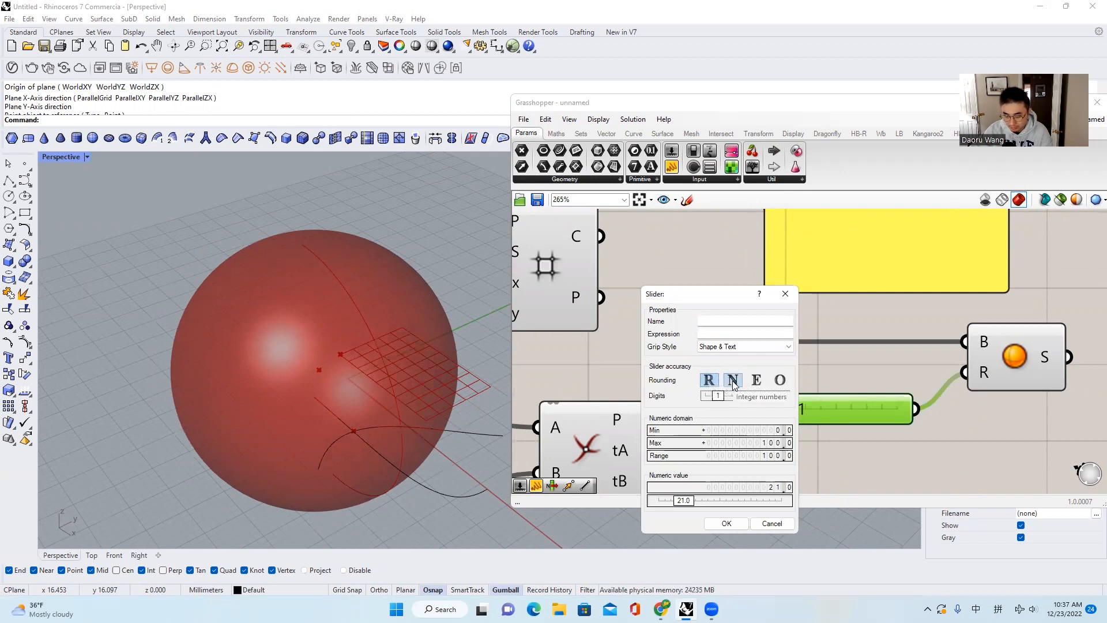
{"action": "left_click", "coordinate": [756, 379]}
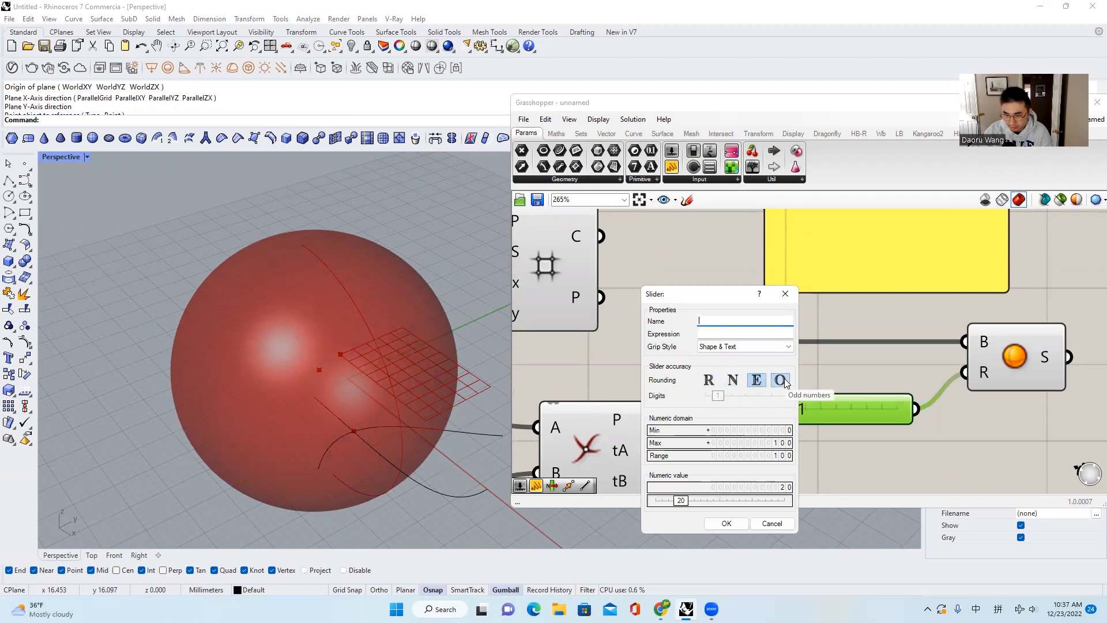
{"action": "left_click", "coordinate": [739, 523]}
{"action": "mouse_move", "coordinate": [779, 409]}
{"action": "left_mouse_down"}
{"action": "mouse_move", "coordinate": [811, 409]}
{"action": "mouse_move", "coordinate": [800, 412]}
{"action": "left_mouse_up"}
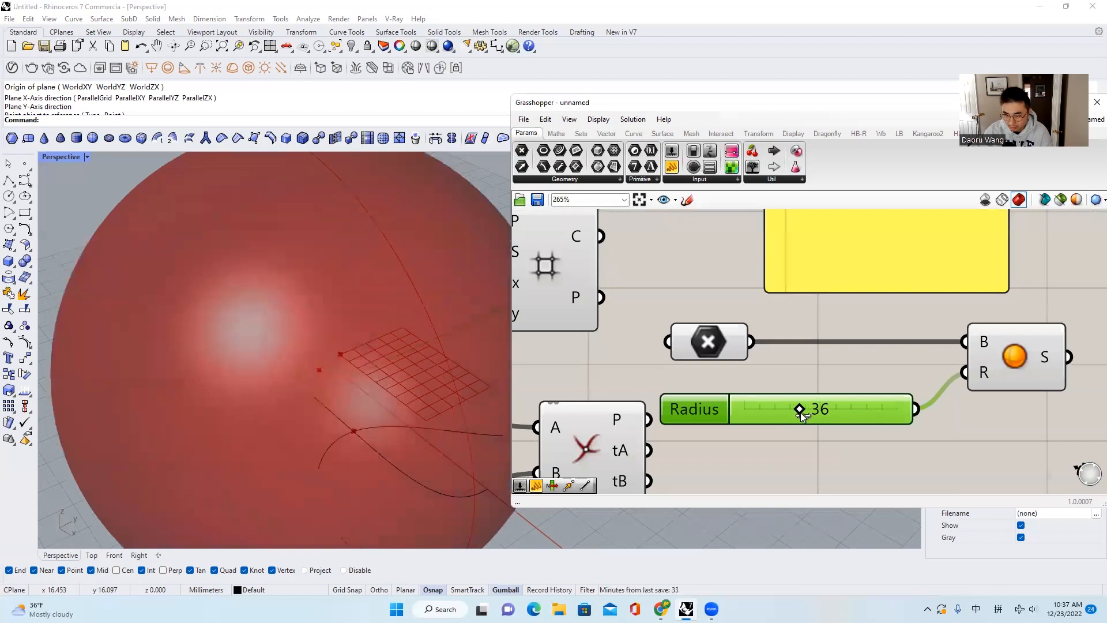
{"action": "double_click", "coordinate": [717, 414]}
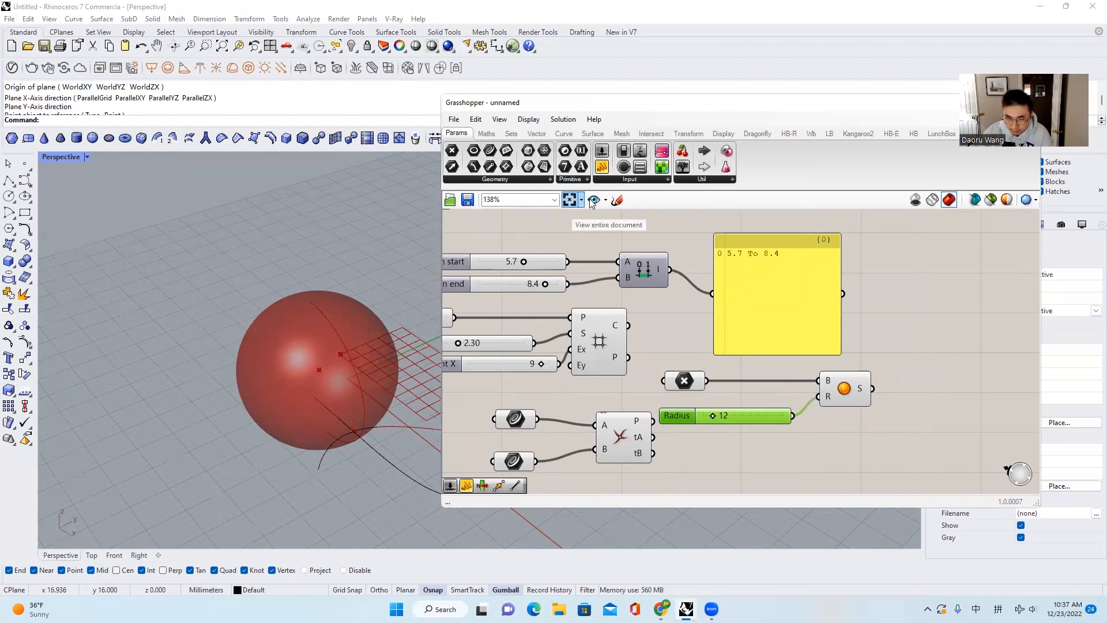
Step: Fit the entire definition in the canvas view, look closely at the sphere components, and fit the whole definition again
{"action": "left_click", "coordinate": [571, 200]}
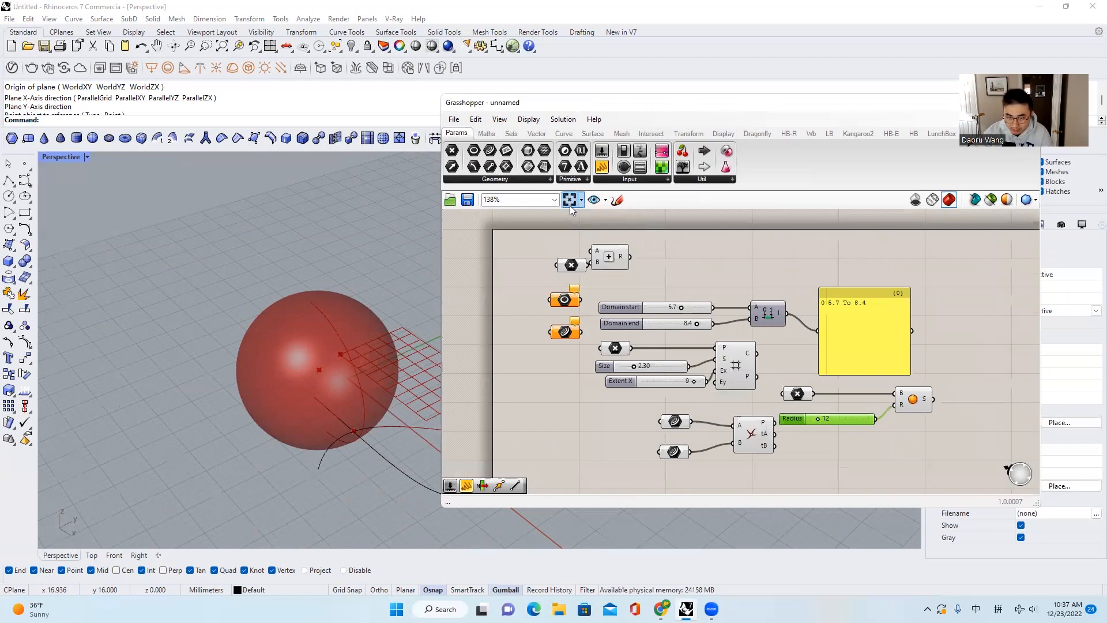
{"action": "scroll", "coordinate": [817, 400], "scroll_direction": "up", "scroll_amount": 10}
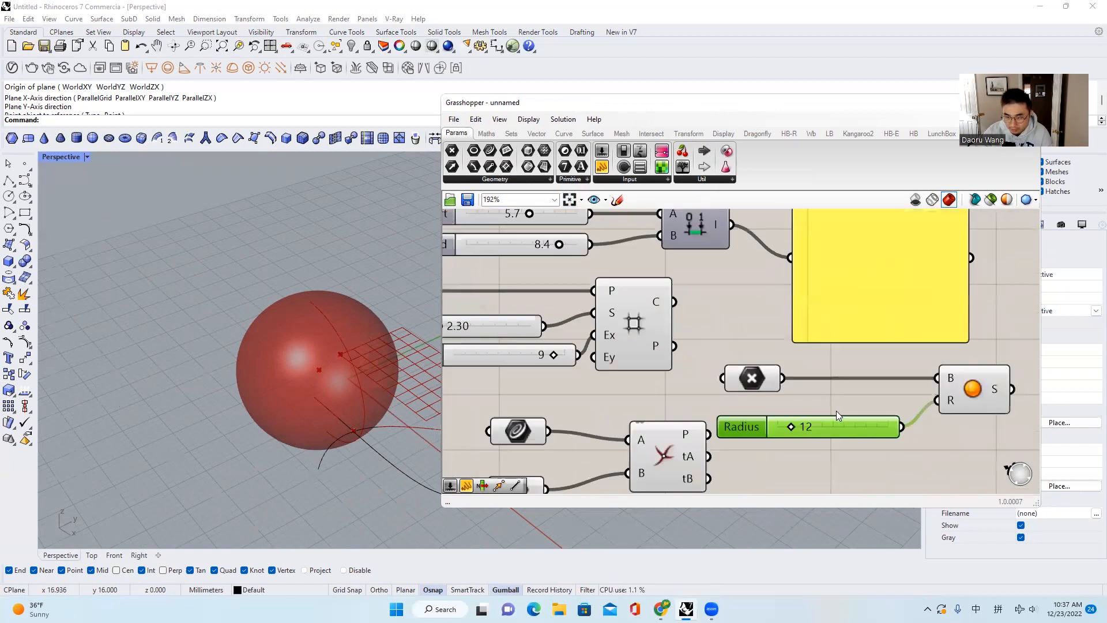
{"action": "left_click", "coordinate": [566, 201]}
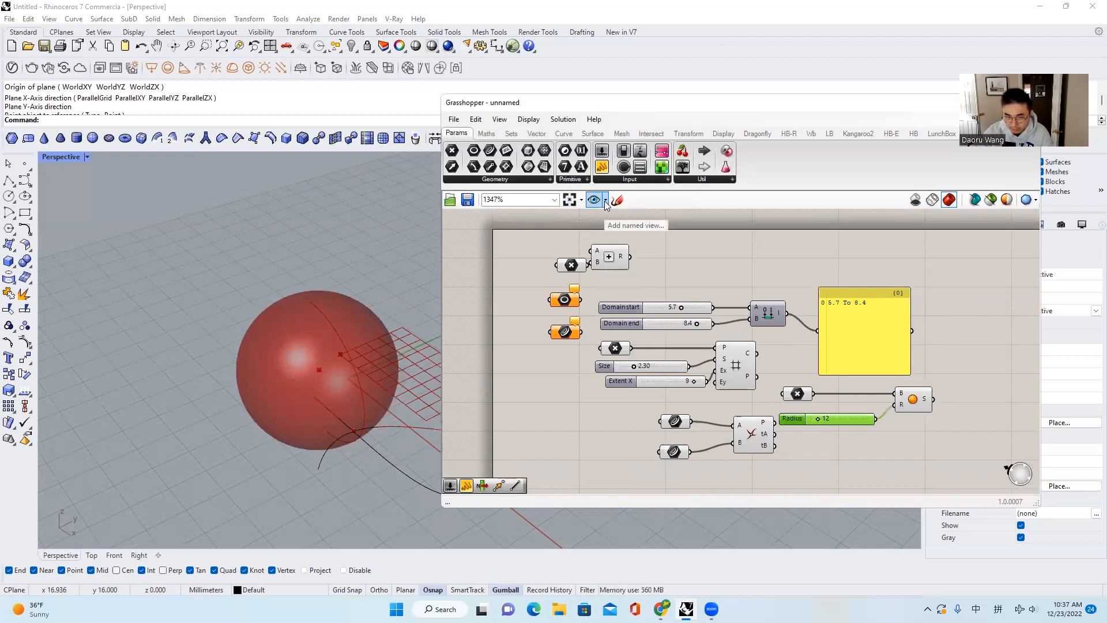
{"action": "left_click", "coordinate": [686, 247]}
Step: Examine the Named View Editor for a close-up of the Addition component, and close it without adding a view
{"action": "scroll", "coordinate": [612, 251], "scroll_direction": "up", "scroll_amount": 1}
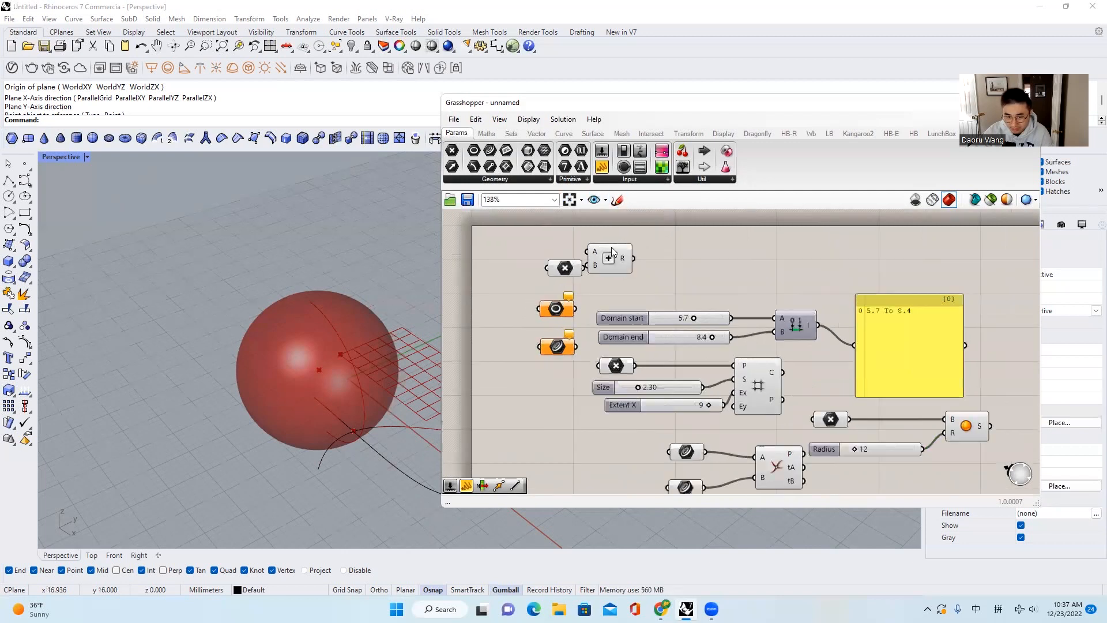
{"action": "scroll", "coordinate": [613, 252], "scroll_direction": "up", "scroll_amount": 3}
{"action": "left_click", "coordinate": [594, 199]}
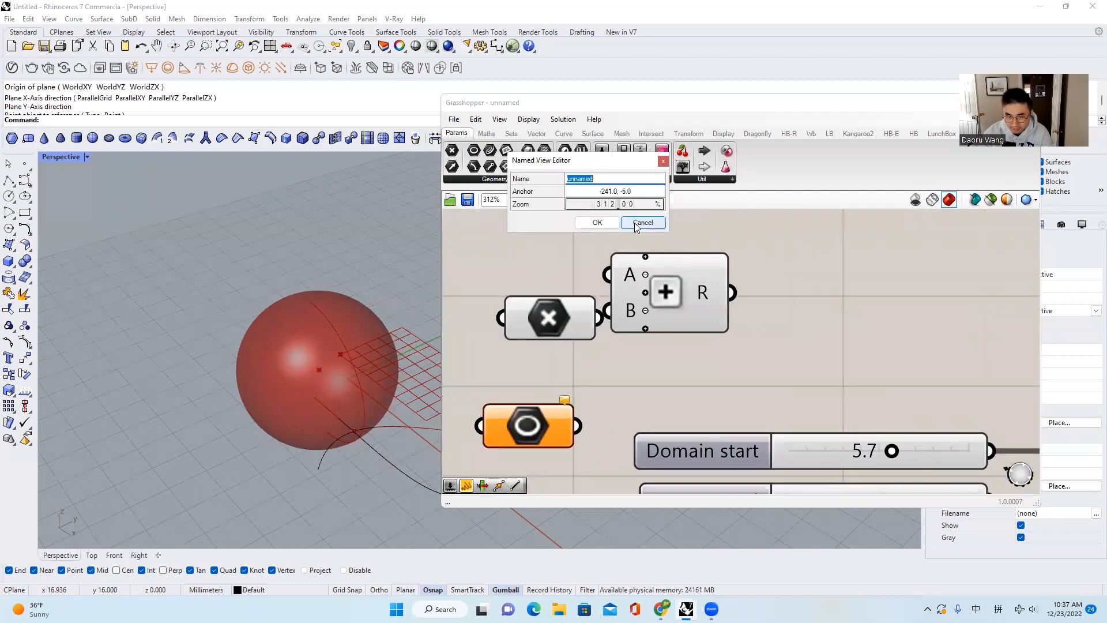
{"action": "left_click", "coordinate": [635, 225]}
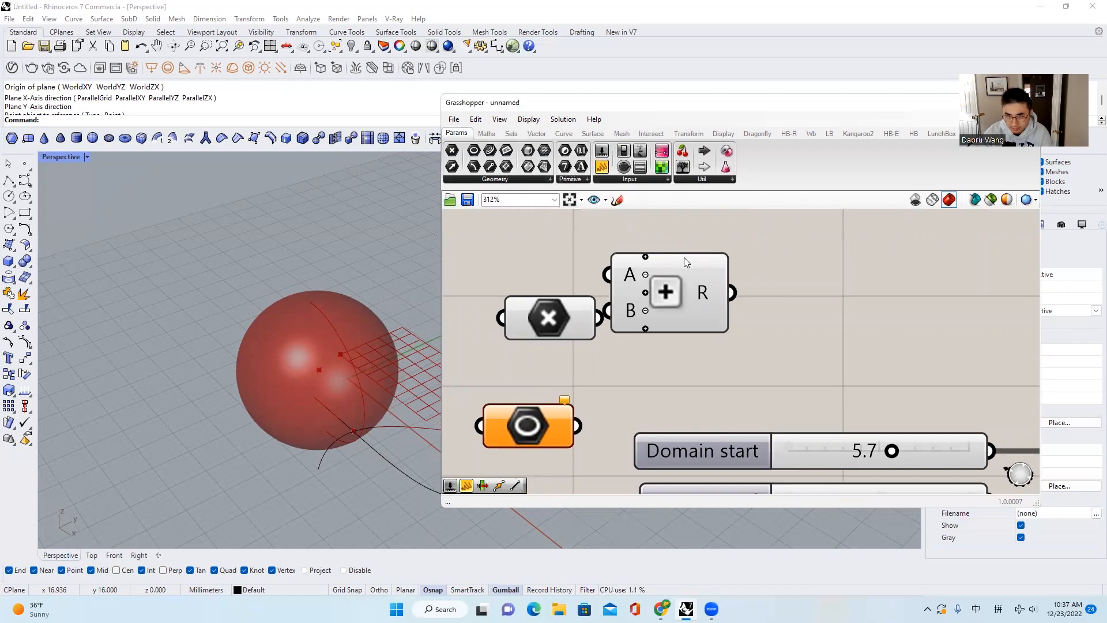
{"action": "scroll", "coordinate": [701, 283], "scroll_direction": "down", "scroll_amount": 4}
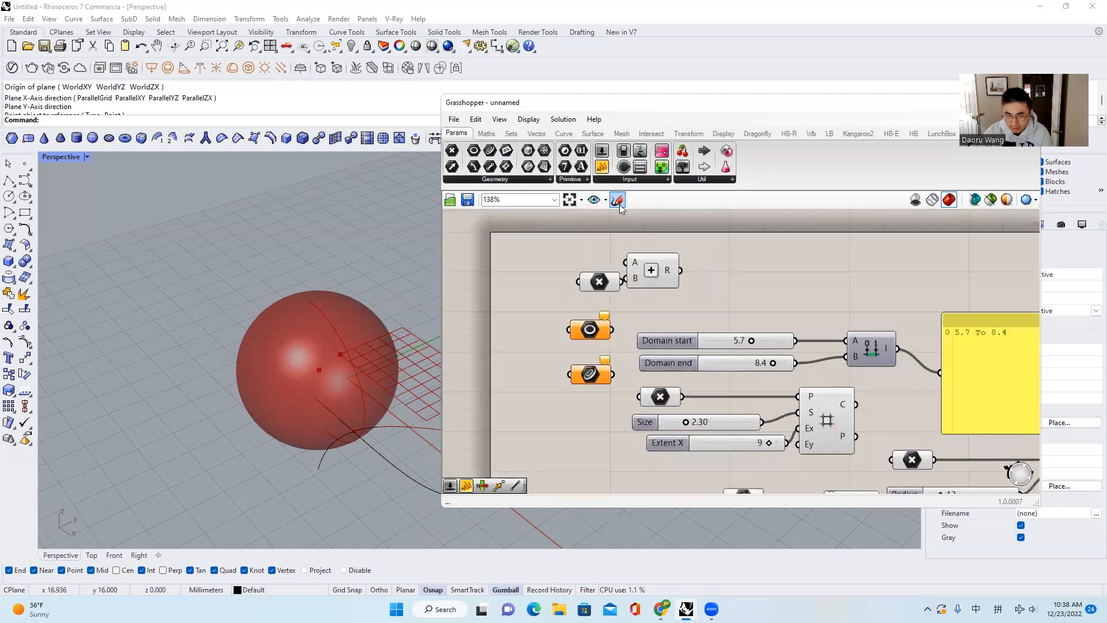
Step: Try out a freehand sketch object beside the Addition component with the letters "ne" and a box, and discard it
{"action": "left_click", "coordinate": [619, 201]}
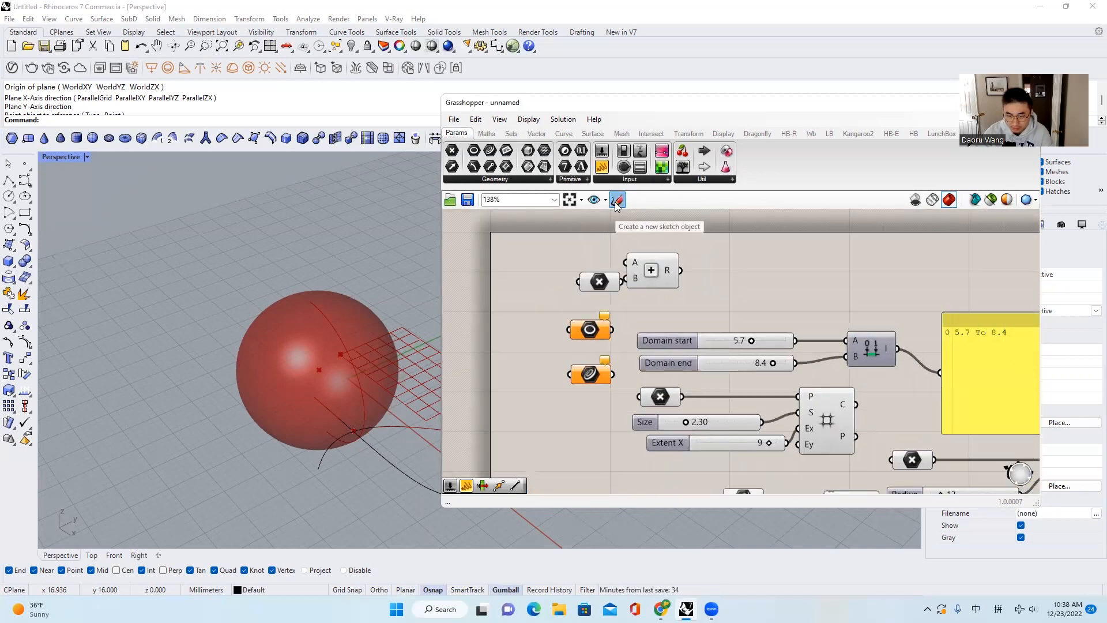
{"action": "mouse_move", "coordinate": [716, 256]}
{"action": "left_mouse_down"}
{"action": "mouse_move", "coordinate": [731, 275]}
{"action": "mouse_move", "coordinate": [747, 262]}
{"action": "mouse_move", "coordinate": [754, 276]}
{"action": "left_mouse_up"}
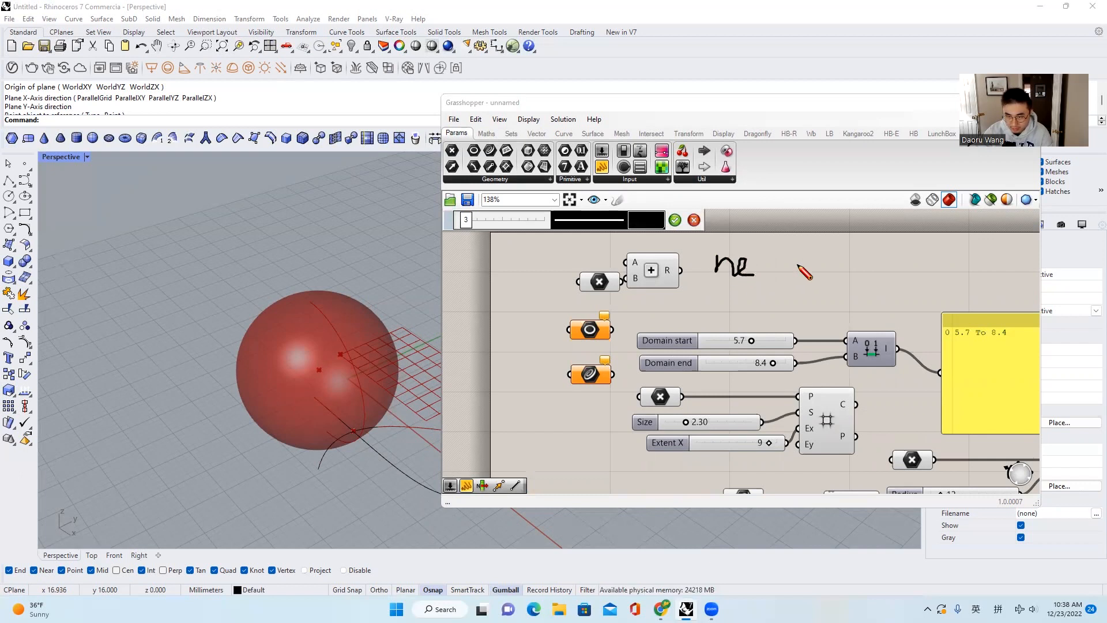
{"action": "mouse_move", "coordinate": [801, 249]}
{"action": "left_mouse_down"}
{"action": "mouse_move", "coordinate": [802, 308]}
{"action": "mouse_move", "coordinate": [861, 232]}
{"action": "mouse_move", "coordinate": [861, 307]}
{"action": "left_mouse_up"}
{"action": "mouse_move", "coordinate": [863, 230]}
{"action": "left_mouse_down"}
{"action": "mouse_move", "coordinate": [910, 271]}
{"action": "mouse_move", "coordinate": [909, 301]}
{"action": "mouse_move", "coordinate": [852, 304]}
{"action": "left_mouse_up"}
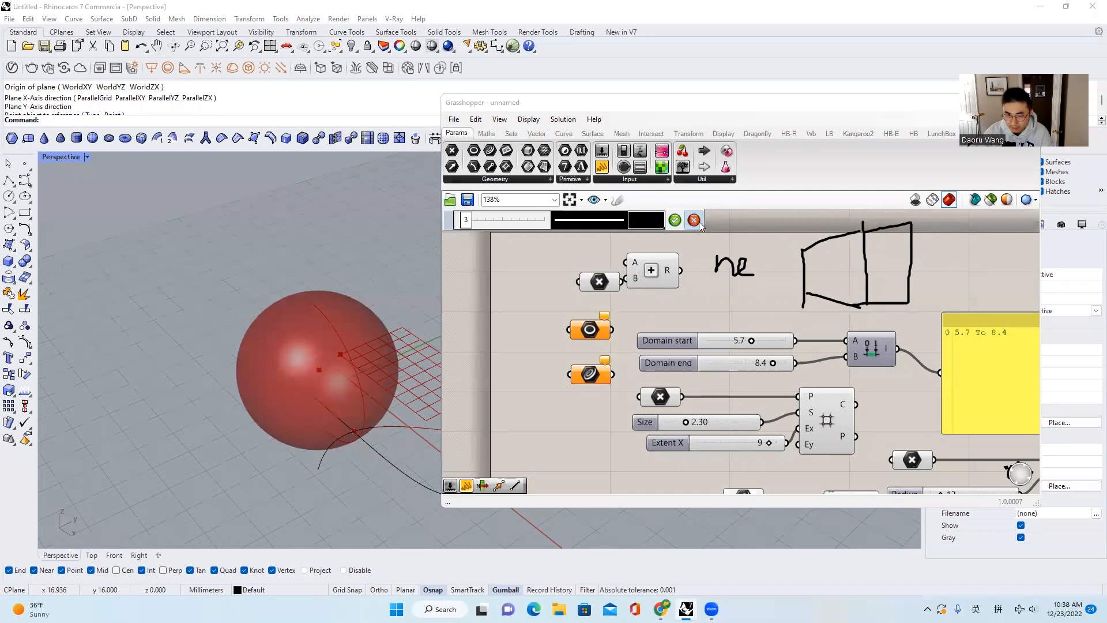
{"action": "key", "text": "Escape"}
Step: Compare the Grasshopper preview modes in Rhino by switching from no preview to wireframe and back to shaded
{"action": "scroll", "coordinate": [903, 267], "scroll_direction": "down", "scroll_amount": 3}
{"action": "right_click_drag", "start_coordinate": [903, 267], "coordinate": [790, 269]}
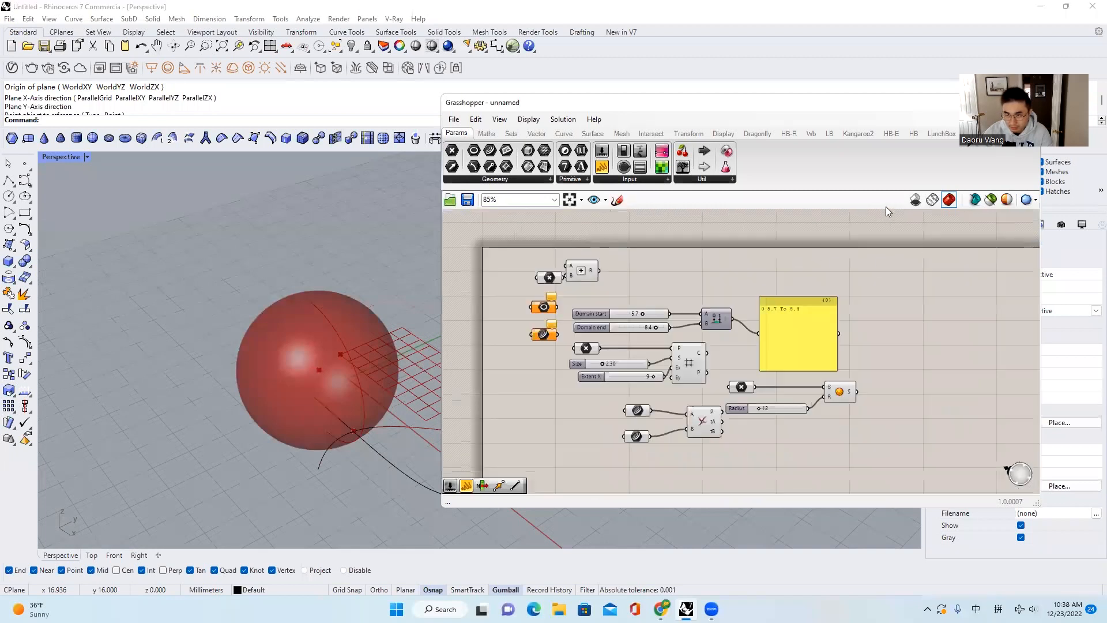
{"action": "left_click", "coordinate": [915, 201]}
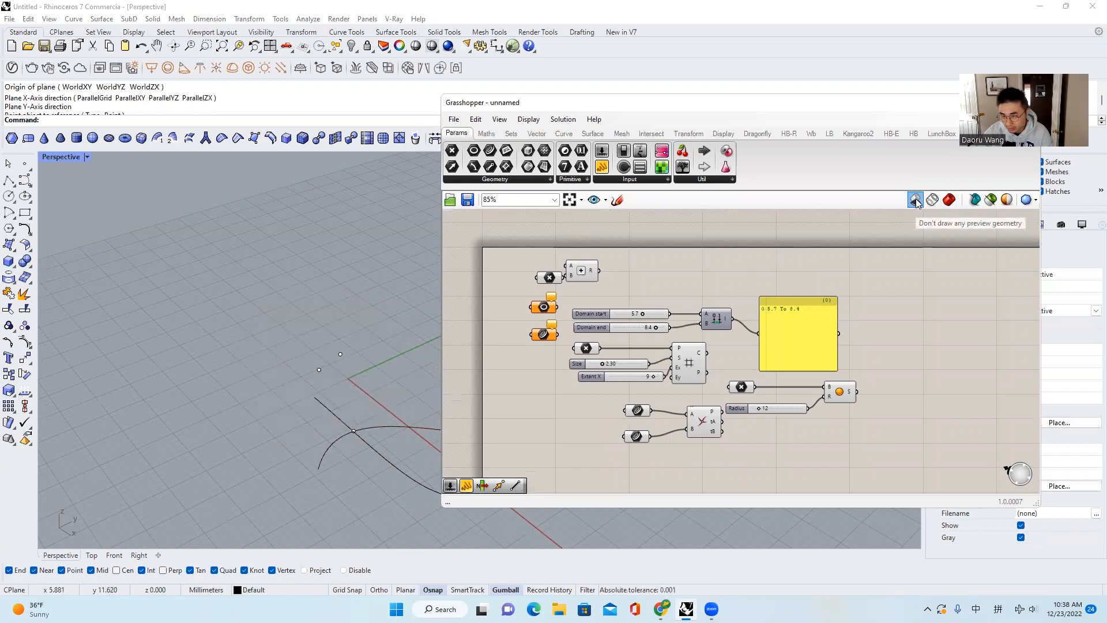
{"action": "left_click", "coordinate": [932, 200]}
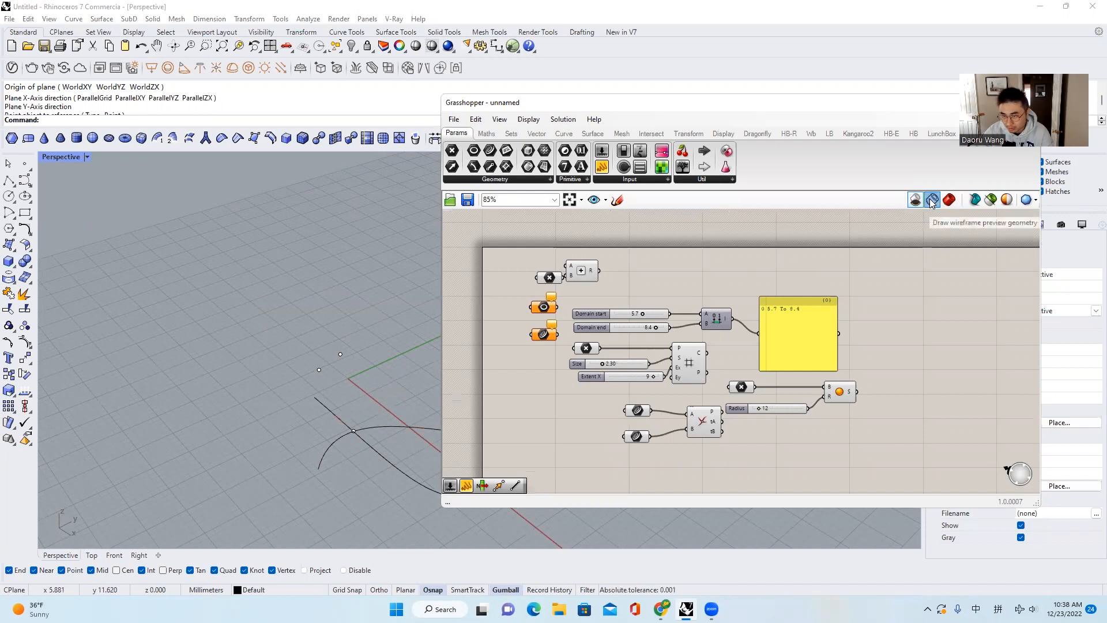
{"action": "scroll", "coordinate": [369, 337], "scroll_direction": "down", "scroll_amount": 5}
{"action": "mouse_move", "coordinate": [369, 336]}
{"action": "right_mouse_down"}
{"action": "mouse_move", "coordinate": [392, 313]}
{"action": "mouse_move", "coordinate": [387, 339]}
{"action": "right_mouse_up"}
{"action": "scroll", "coordinate": [388, 339], "scroll_direction": "up", "scroll_amount": 5}
{"action": "left_click_drag", "start_coordinate": [387, 341], "coordinate": [347, 371]}
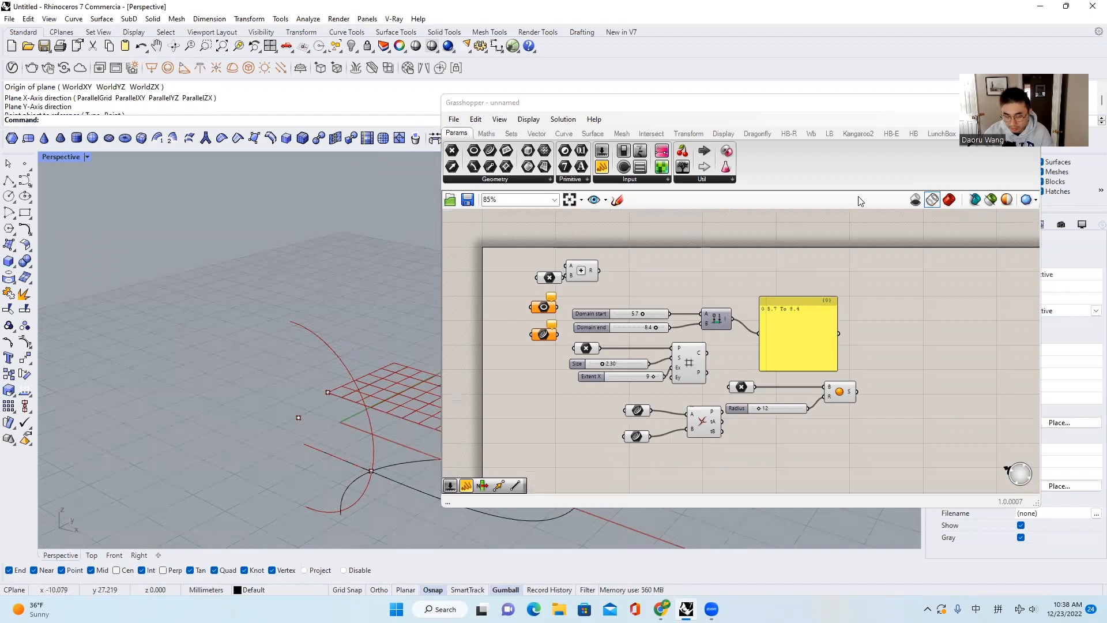
{"action": "left_click", "coordinate": [945, 206]}
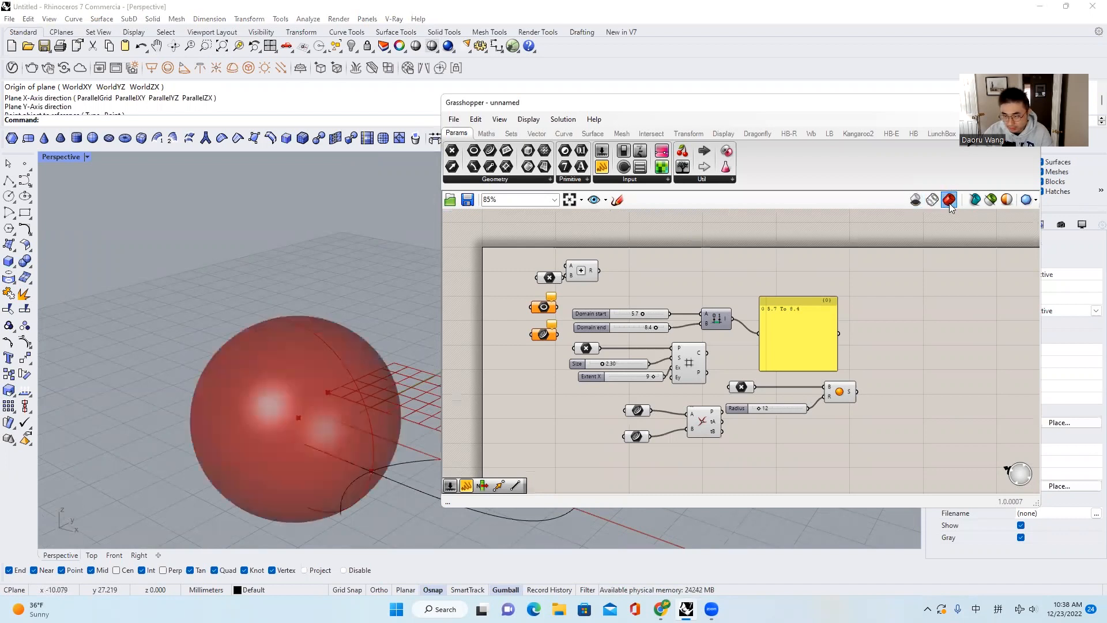
Step: Limit the preview to selected objects, and select the Sphere and the square grid components in turn to view each
{"action": "left_click", "coordinate": [992, 200]}
{"action": "left_click", "coordinate": [992, 200]}
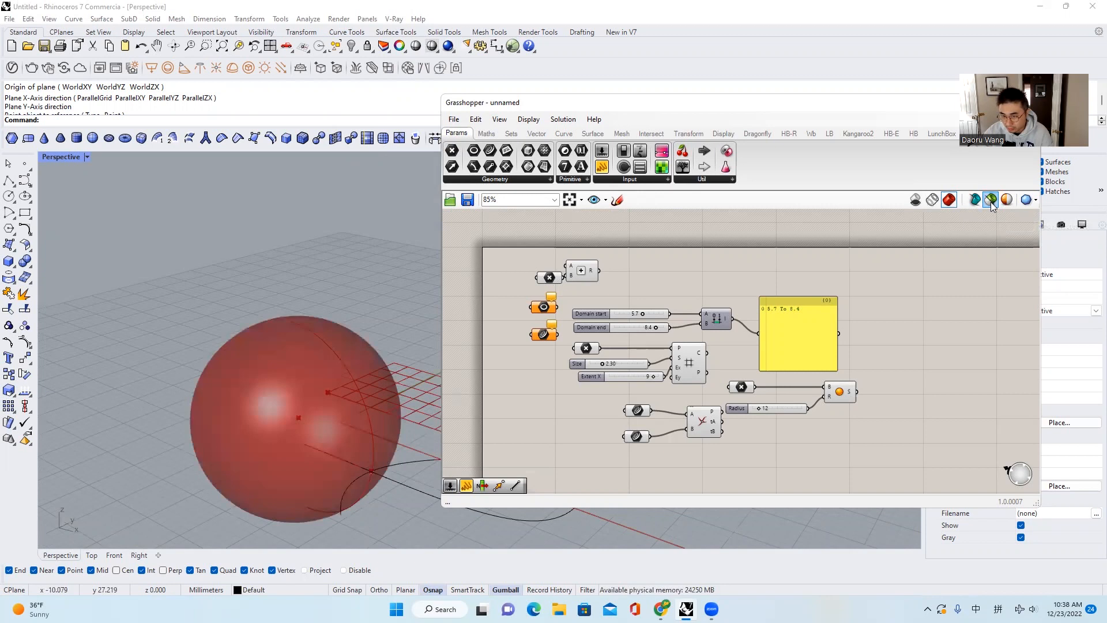
{"action": "left_click", "coordinate": [991, 201]}
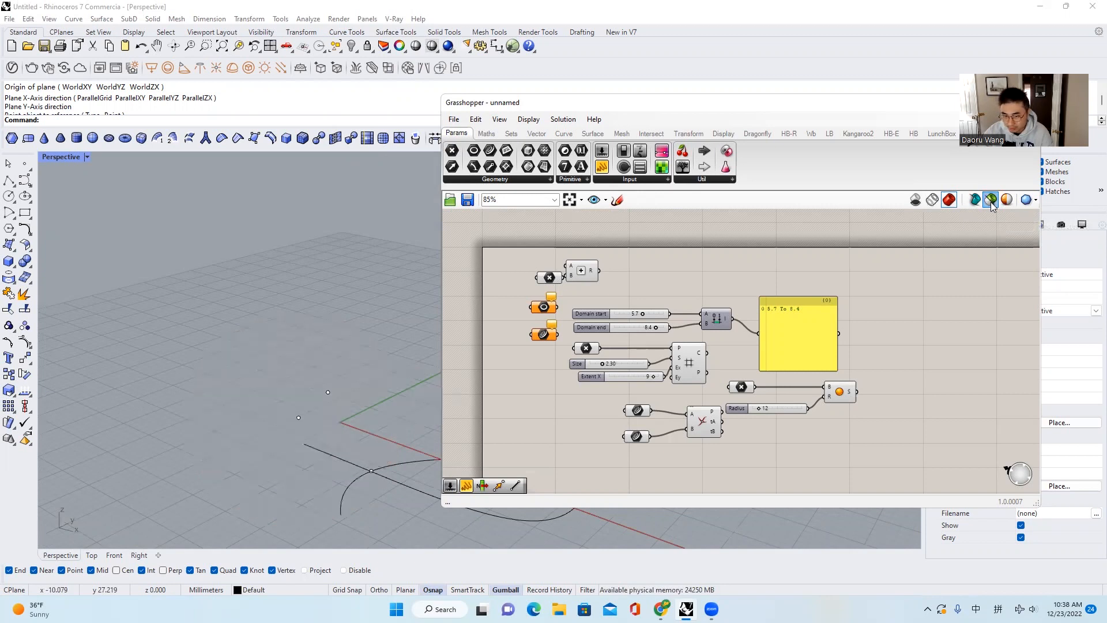
{"action": "left_click", "coordinate": [845, 392]}
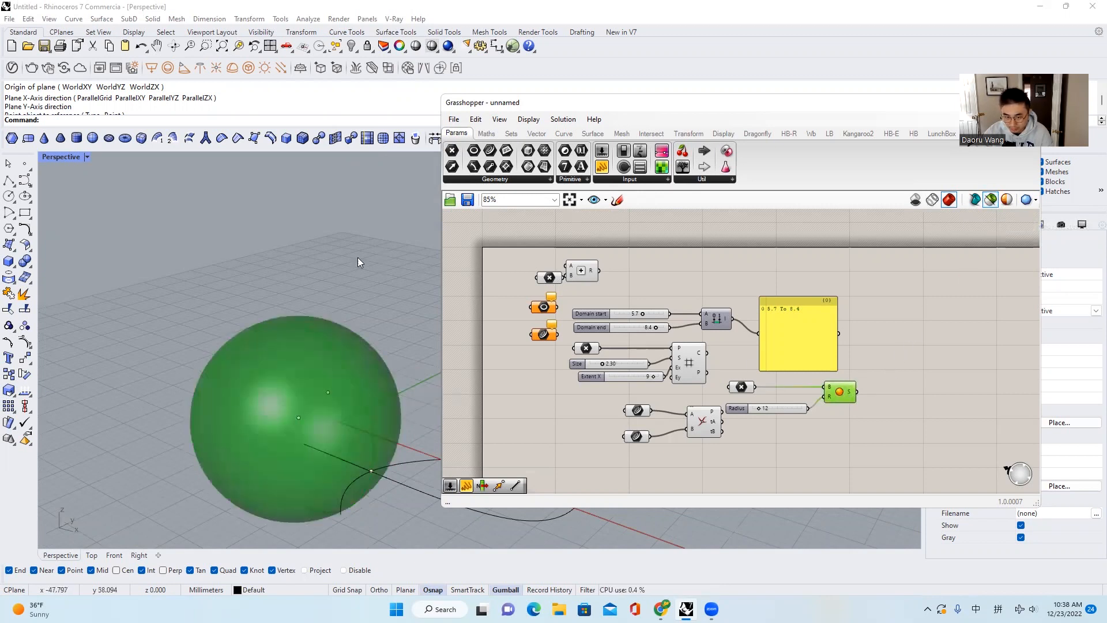
{"action": "scroll", "coordinate": [357, 257], "scroll_direction": "down", "scroll_amount": 4}
{"action": "left_click", "coordinate": [698, 361]}
{"action": "scroll", "coordinate": [416, 329], "scroll_direction": "up", "scroll_amount": 4}
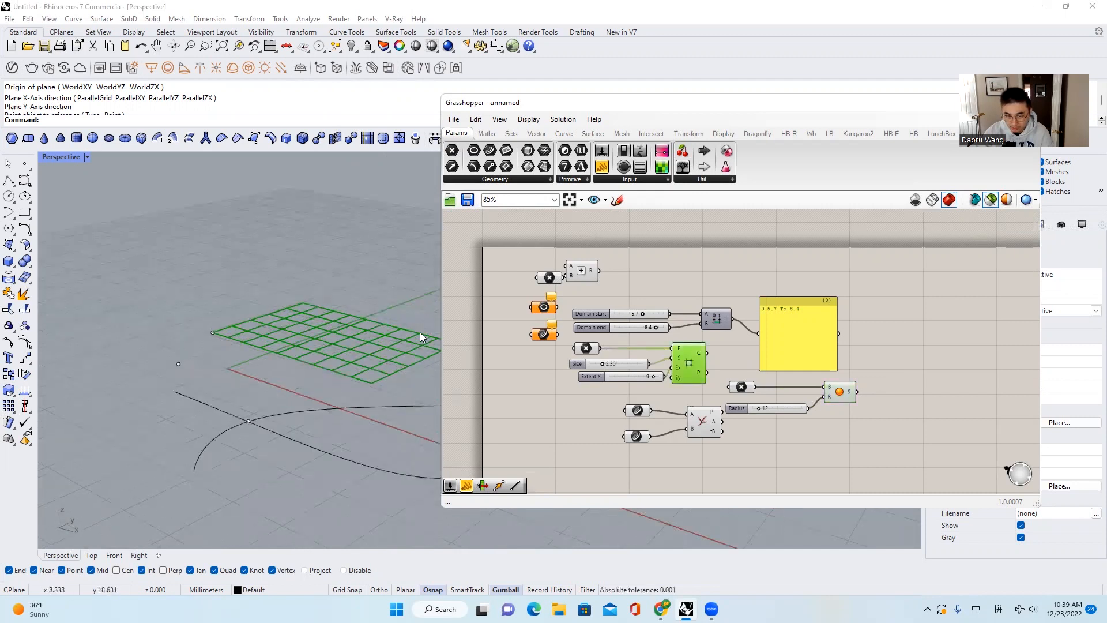
Step: View the Sphere and grid components' selected-only previews once more, and restore the preview of all components
{"action": "left_click", "coordinate": [892, 351]}
{"action": "left_click", "coordinate": [841, 396]}
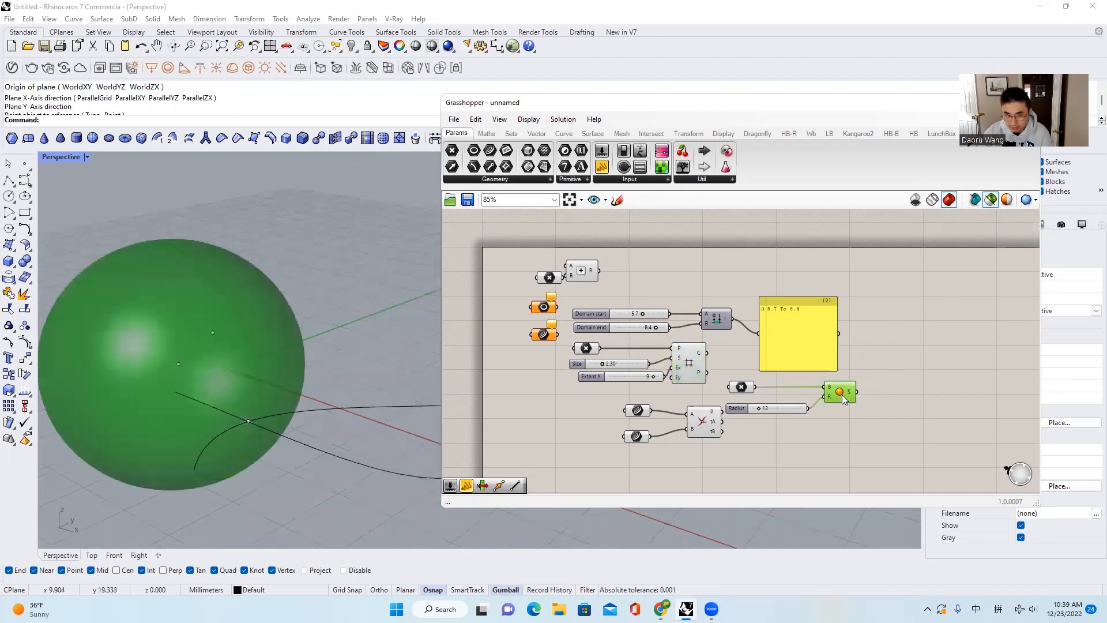
{"action": "left_click", "coordinate": [691, 362]}
{"action": "left_click", "coordinate": [906, 362]}
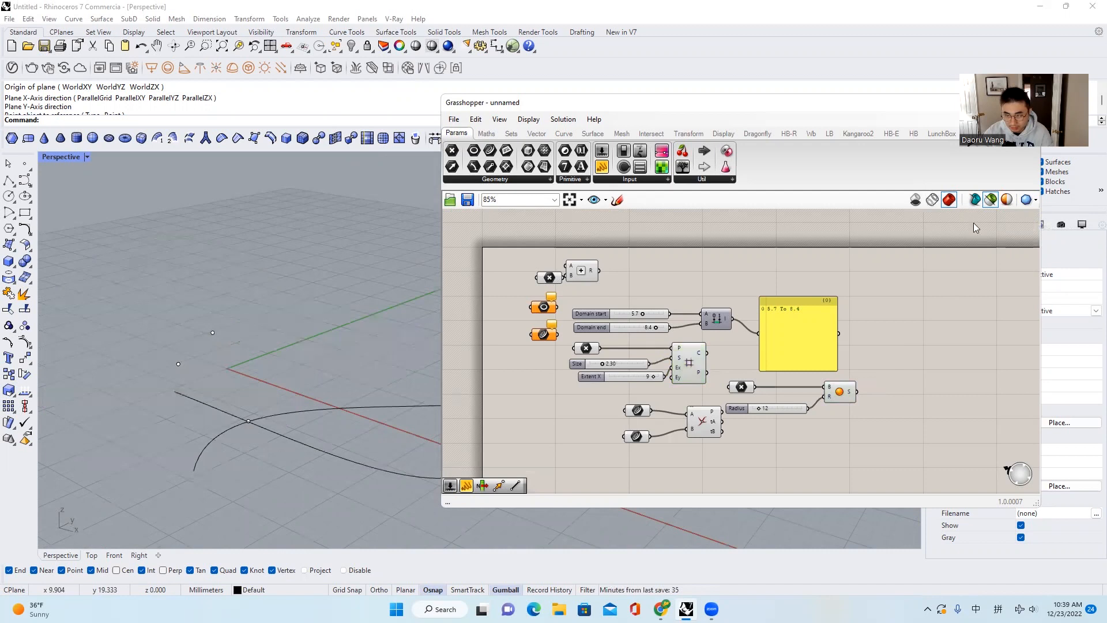
{"action": "left_click", "coordinate": [991, 200]}
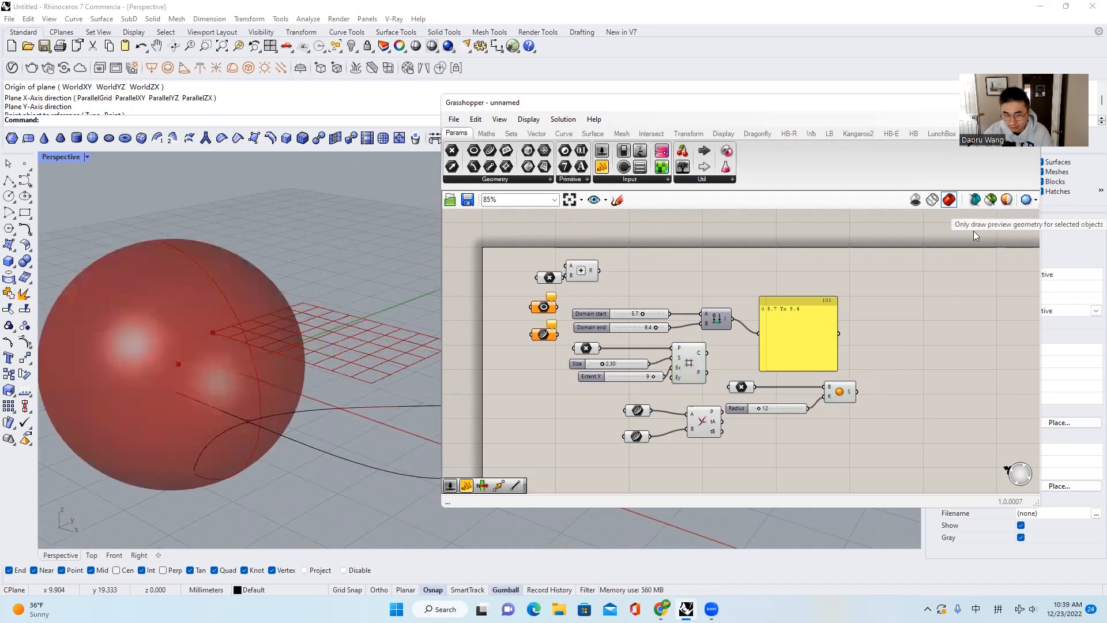
Step: Examine the normal and selected colours in the document preview settings without changing them, and check the Sphere component's selected preview
{"action": "left_click", "coordinate": [1007, 200]}
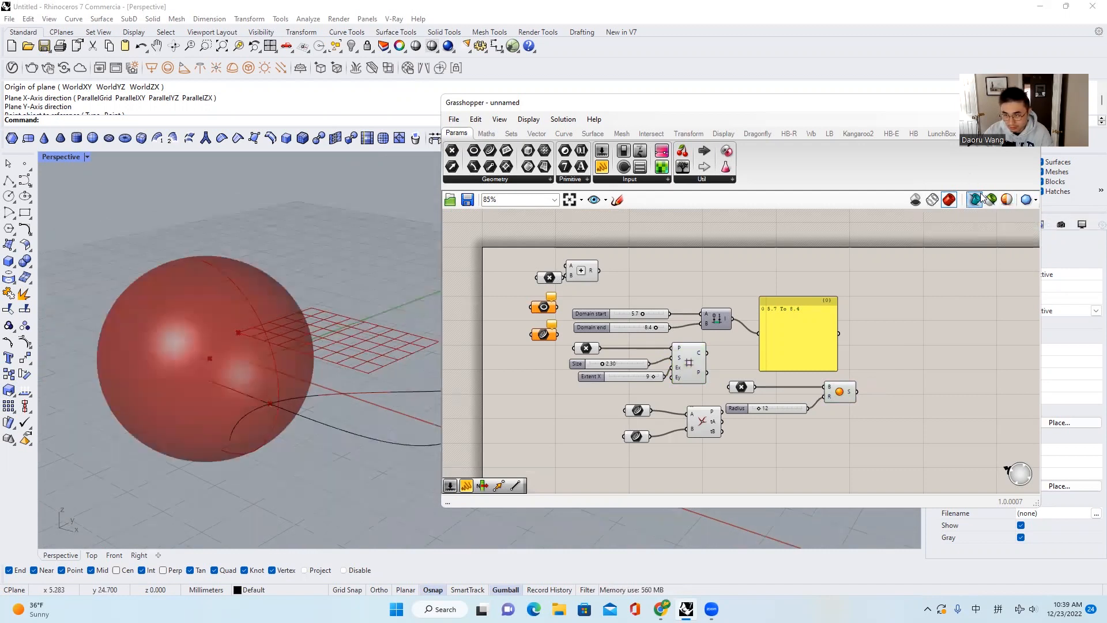
{"action": "left_click", "coordinate": [1012, 200]}
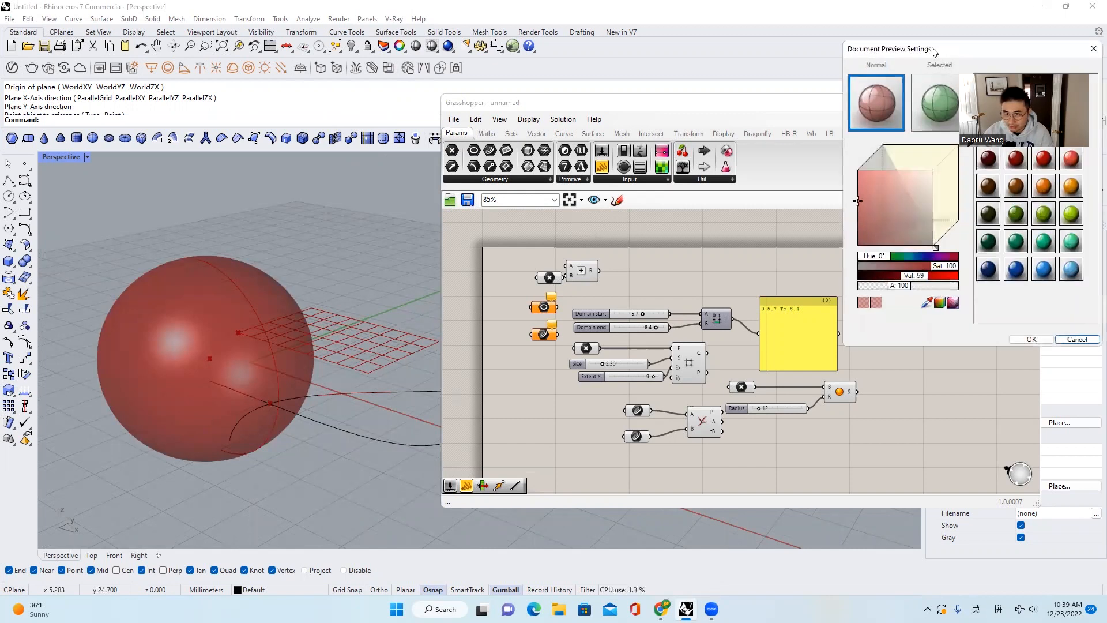
{"action": "left_click_drag", "start_coordinate": [934, 52], "coordinate": [716, 96]}
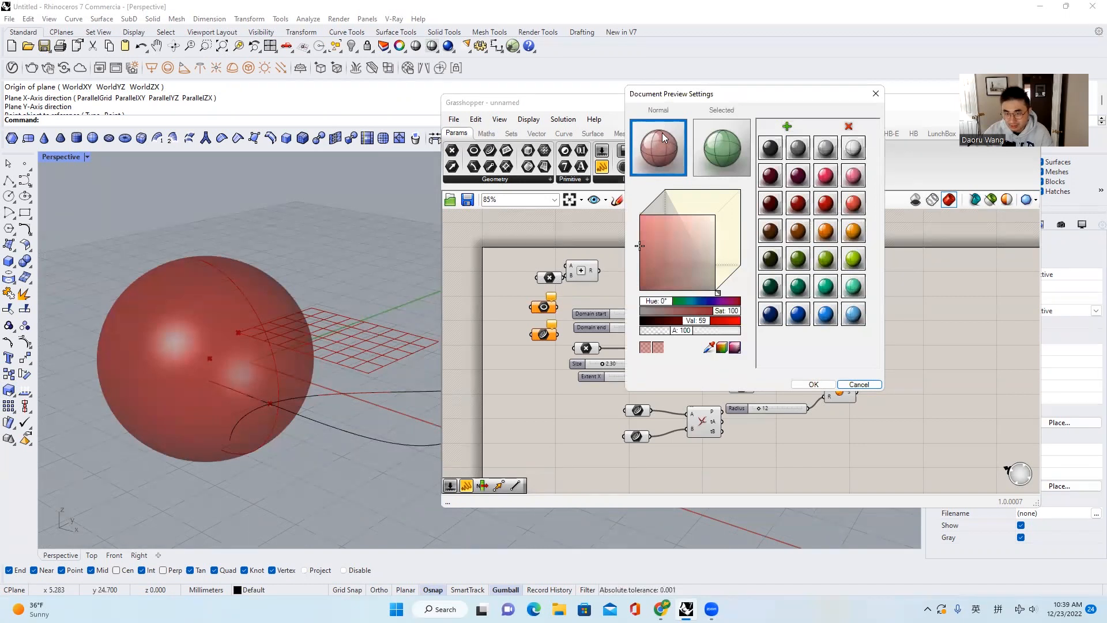
{"action": "left_click", "coordinate": [719, 144]}
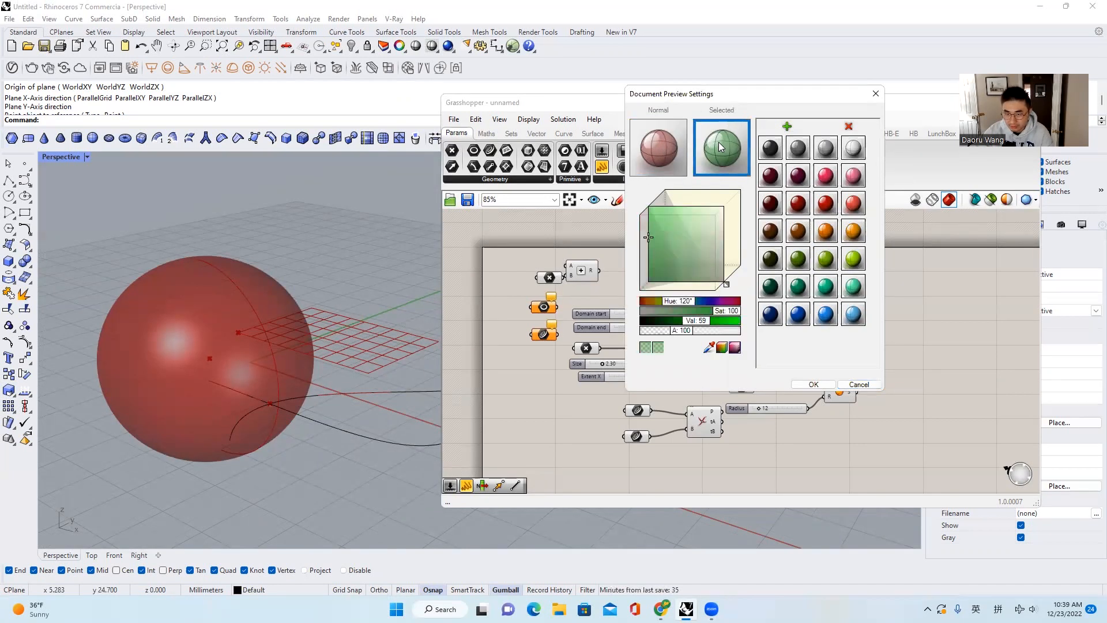
{"action": "left_click", "coordinate": [864, 384]}
{"action": "left_click", "coordinate": [841, 392]}
{"action": "left_click", "coordinate": [882, 376]}
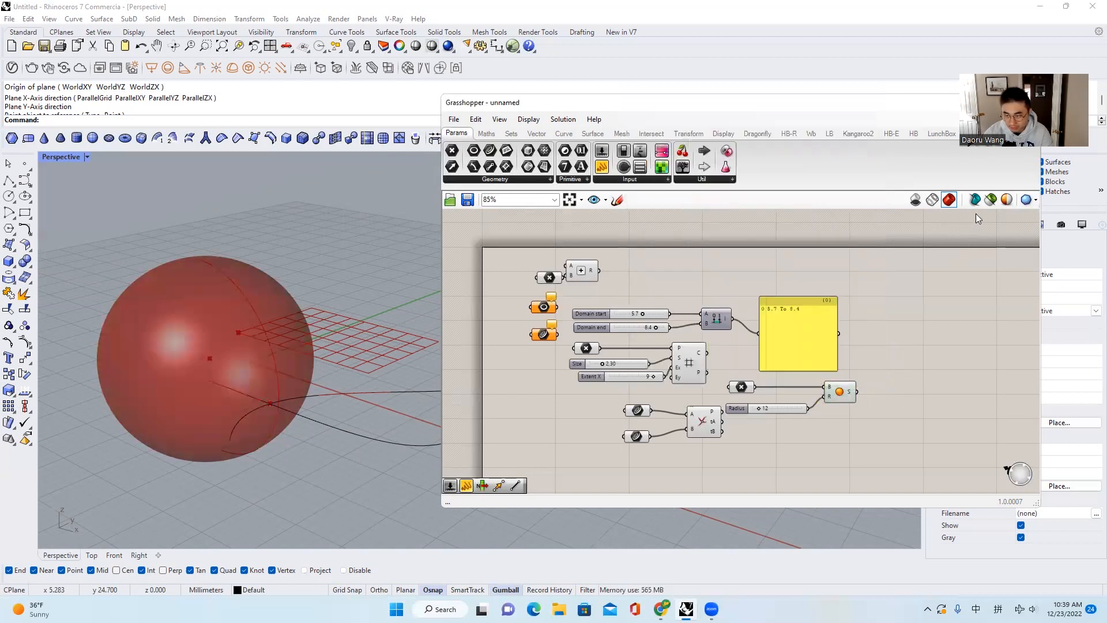
Step: Change the document preview colour for selected objects to bright pink, and select the Sphere component to check it
{"action": "left_click", "coordinate": [1015, 203]}
{"action": "left_click_drag", "start_coordinate": [940, 55], "coordinate": [757, 66]}
{"action": "left_click", "coordinate": [760, 119]}
{"action": "left_click", "coordinate": [861, 147]}
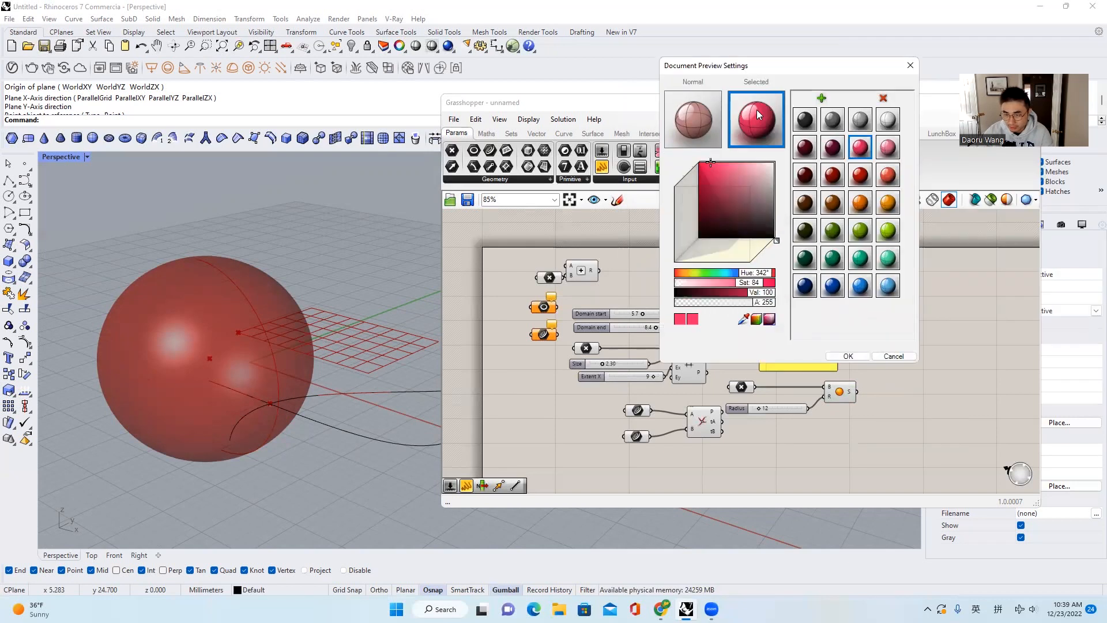
{"action": "left_click", "coordinate": [848, 356]}
{"action": "left_click", "coordinate": [839, 392]}
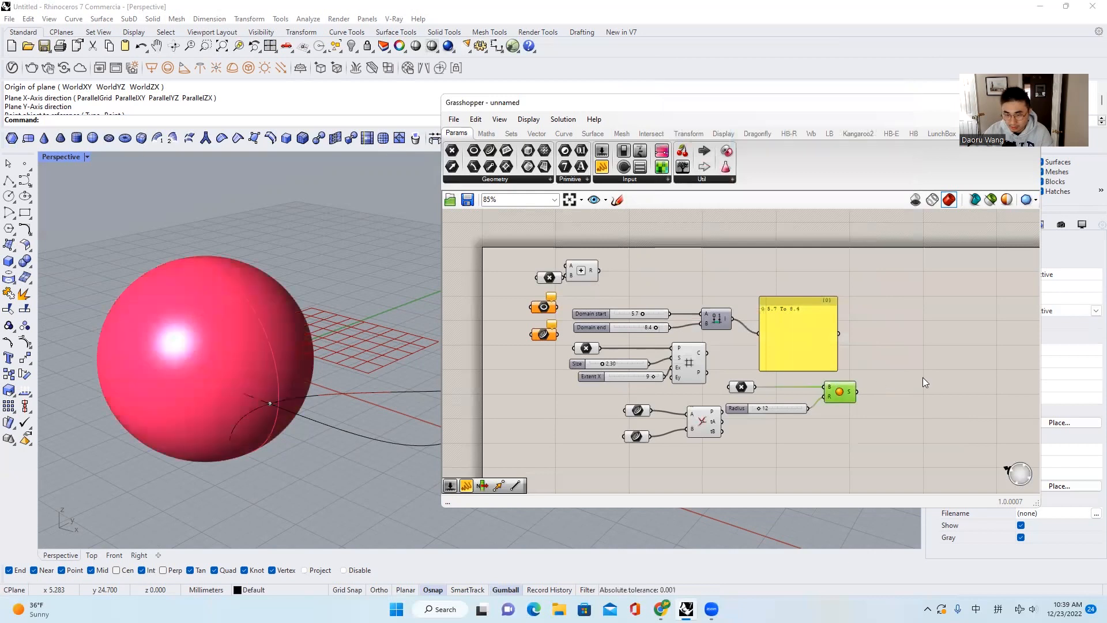
{"action": "left_click", "coordinate": [922, 377]}
{"action": "left_click", "coordinate": [843, 391]}
{"action": "left_click", "coordinate": [1007, 199]}
{"action": "left_click_drag", "start_coordinate": [941, 50], "coordinate": [810, 49]}
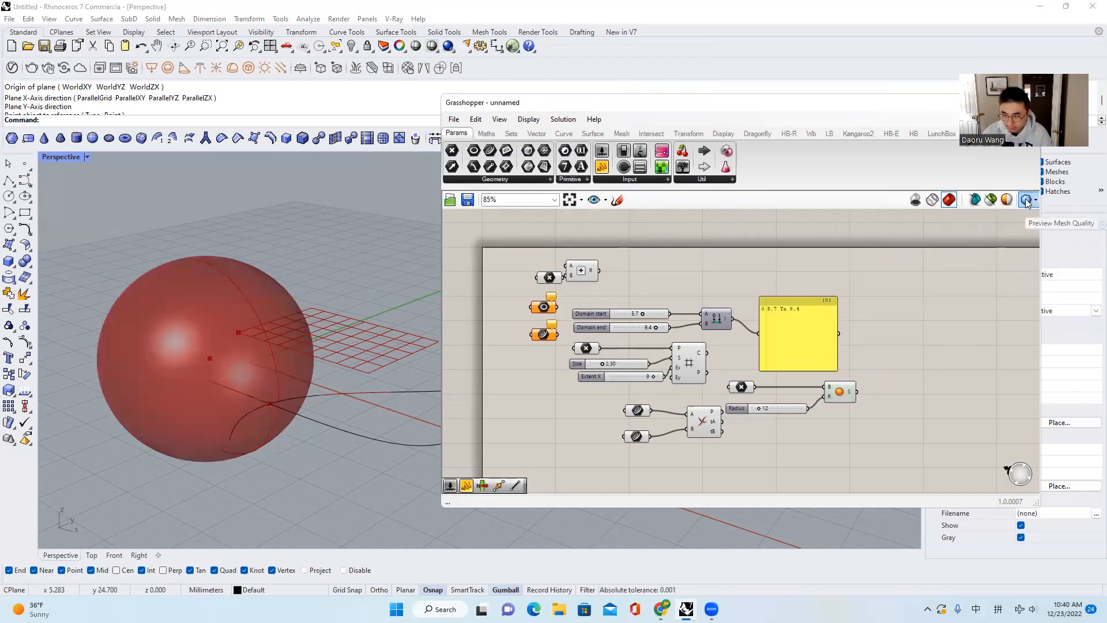
Step: Try the preview mesh quality at Low Quality and at High Quality, viewing the sphere from another angle
{"action": "left_click", "coordinate": [1027, 201]}
{"action": "left_click", "coordinate": [1032, 233]}
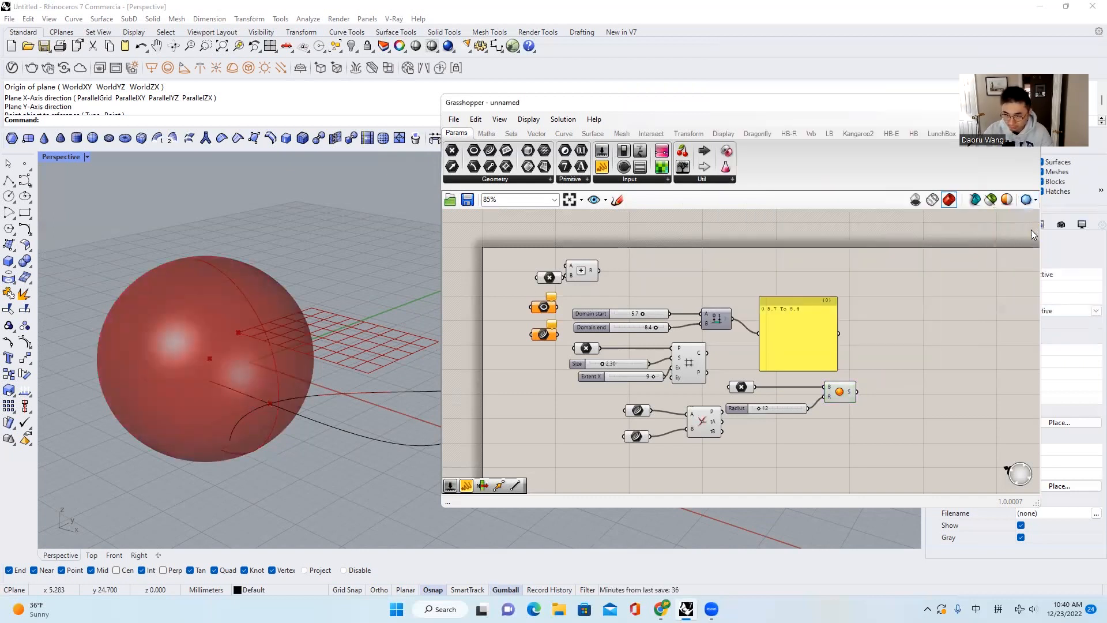
{"action": "left_click", "coordinate": [1028, 200]}
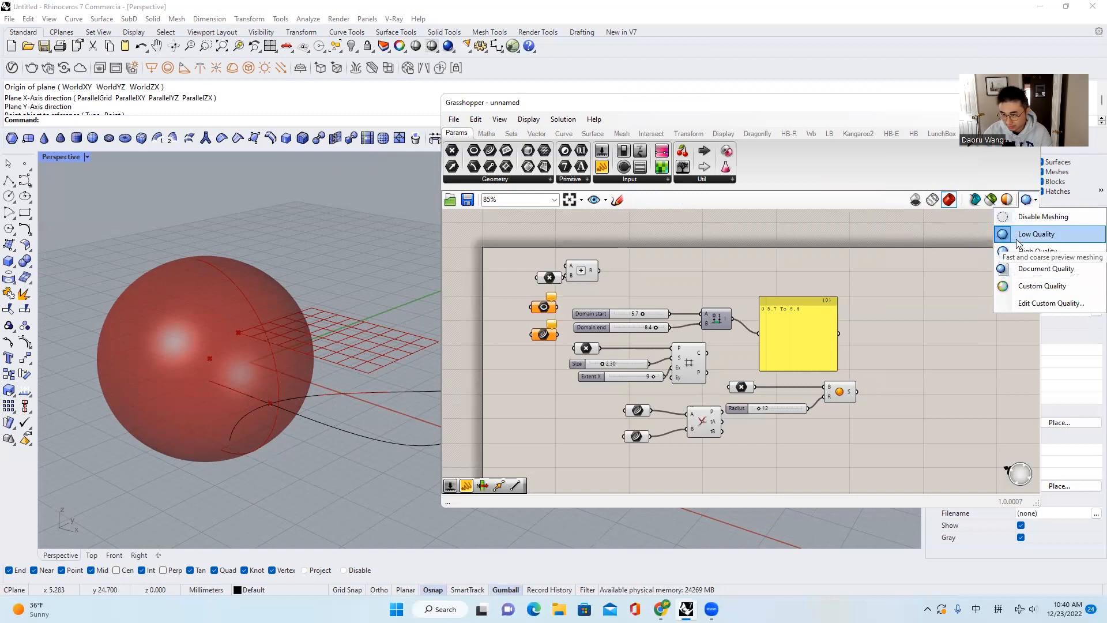
{"action": "left_click", "coordinate": [1025, 253]}
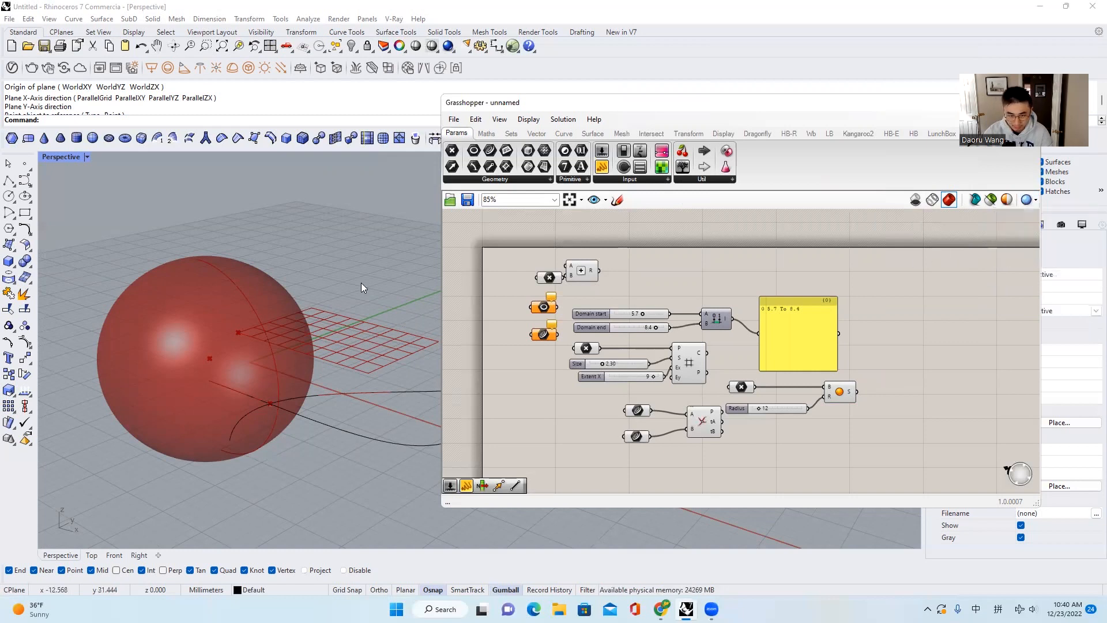
{"action": "right_click_drag", "start_coordinate": [323, 294], "coordinate": [371, 310]}
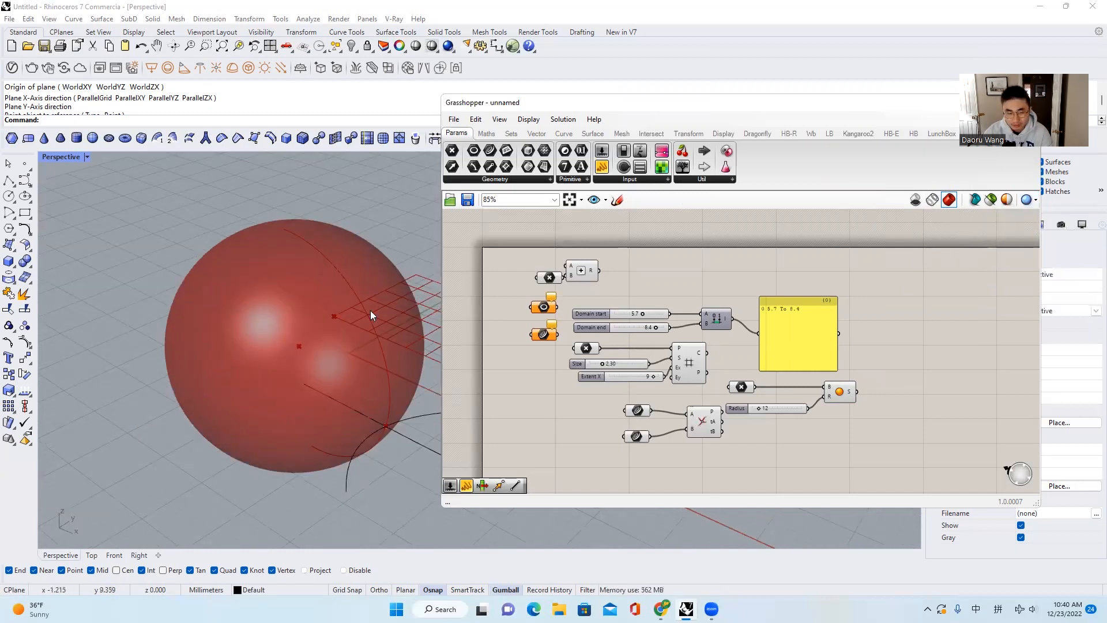
Step: Set the preview mesh quality to Low Quality and inspect the sphere's surface up close and from farther away
{"action": "left_click", "coordinate": [1027, 200]}
{"action": "left_click", "coordinate": [1030, 236]}
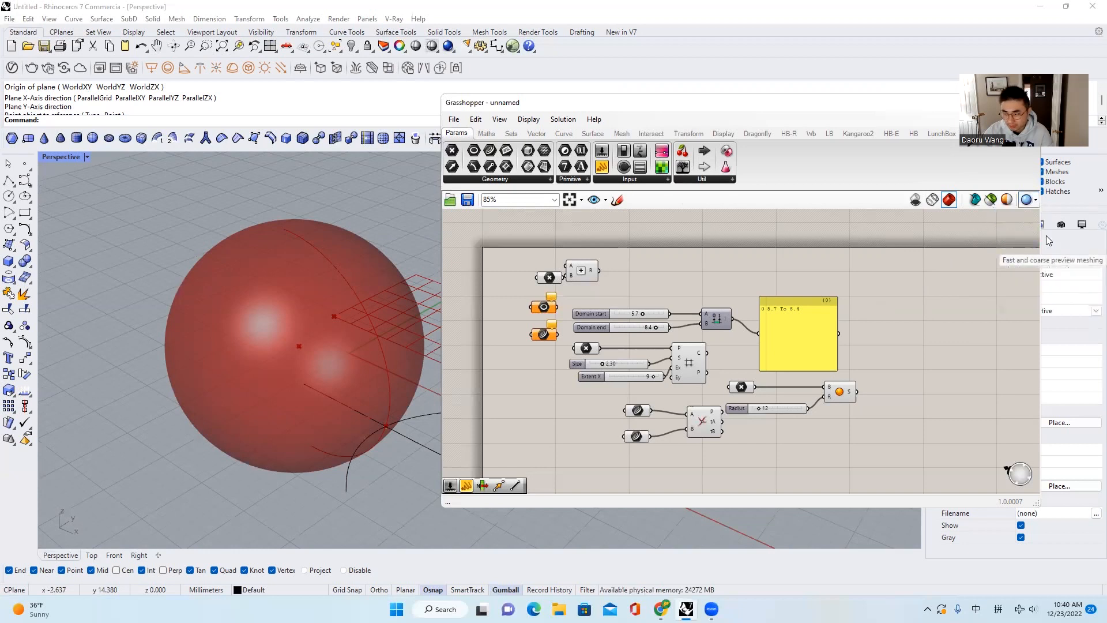
{"action": "right_click_drag", "start_coordinate": [317, 254], "coordinate": [316, 277]}
{"action": "scroll", "coordinate": [308, 269], "scroll_direction": "down", "scroll_amount": 2}
{"action": "scroll", "coordinate": [311, 271], "scroll_direction": "up", "scroll_amount": 1}
{"action": "left_click", "coordinate": [1027, 199]}
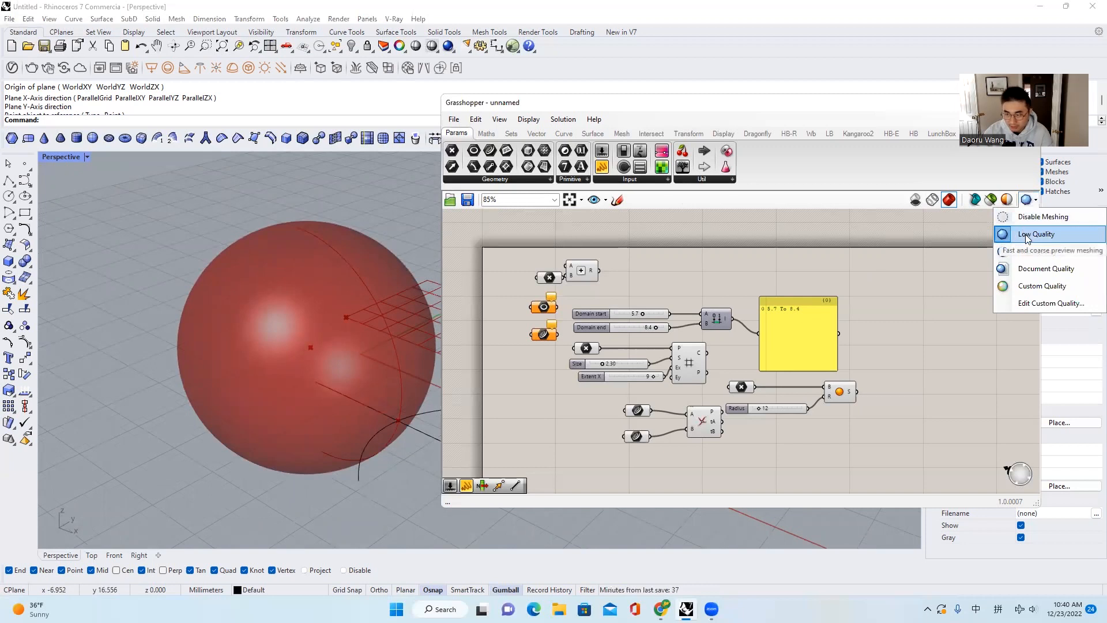
{"action": "left_click", "coordinate": [866, 289]}
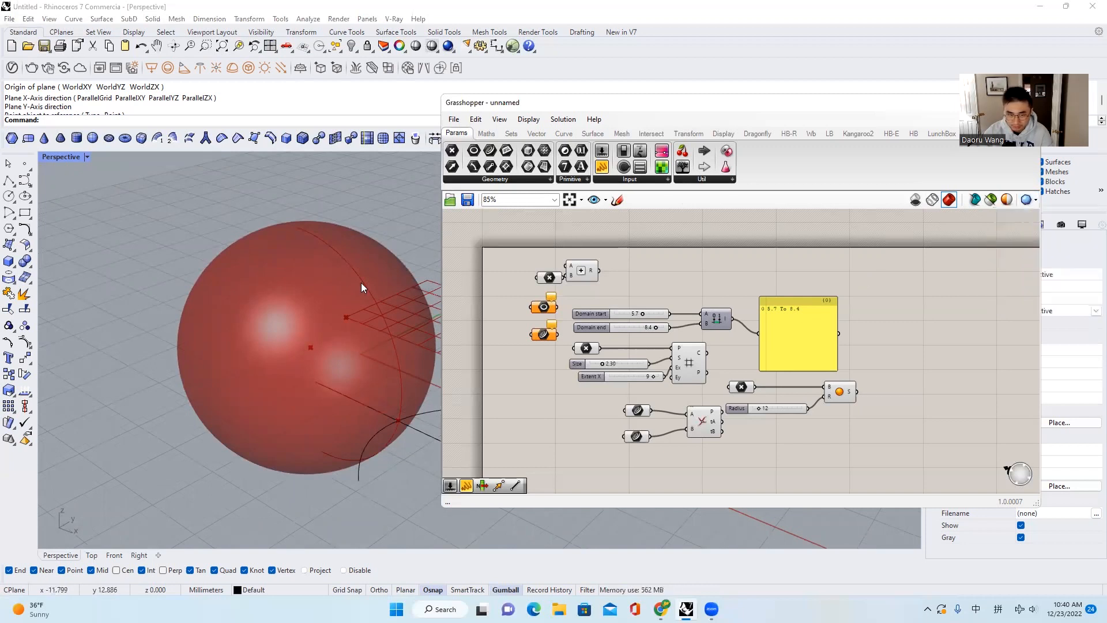
{"action": "scroll", "coordinate": [369, 289], "scroll_direction": "down", "scroll_amount": 3}
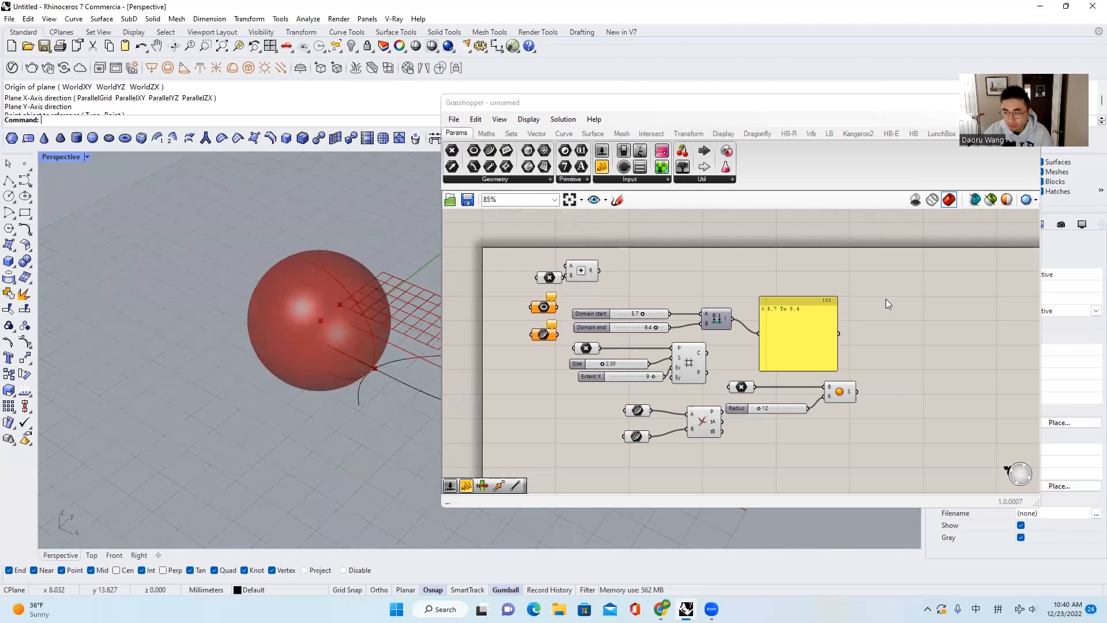
Step: Shift the Grasshopper window aside, and select and deselect the Sphere component repeatedly to compare its preview colours
{"action": "left_click_drag", "start_coordinate": [812, 111], "coordinate": [753, 107]}
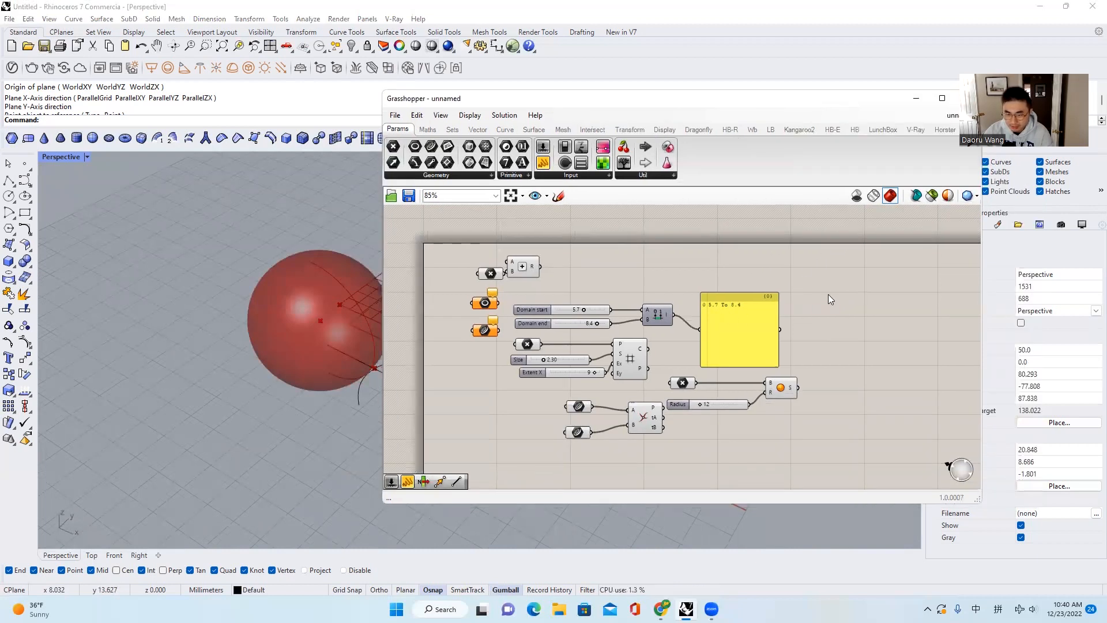
{"action": "scroll", "coordinate": [828, 294], "scroll_direction": "up", "scroll_amount": 2}
{"action": "scroll", "coordinate": [780, 404], "scroll_direction": "up", "scroll_amount": 2}
{"action": "left_click", "coordinate": [819, 354]}
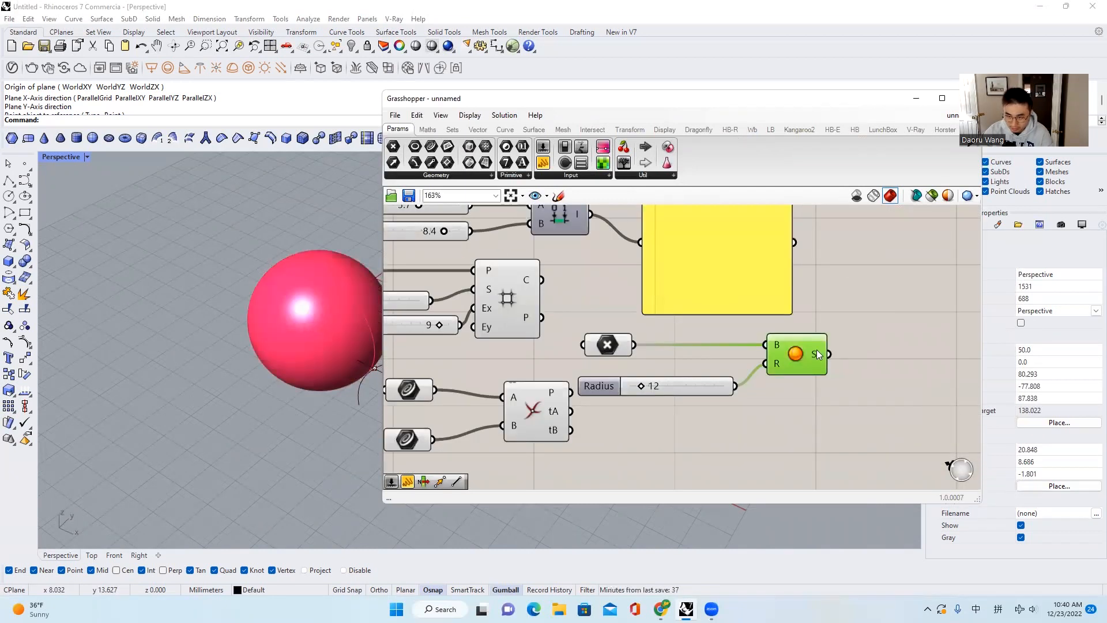
{"action": "left_click", "coordinate": [877, 353]}
{"action": "left_click", "coordinate": [796, 358]}
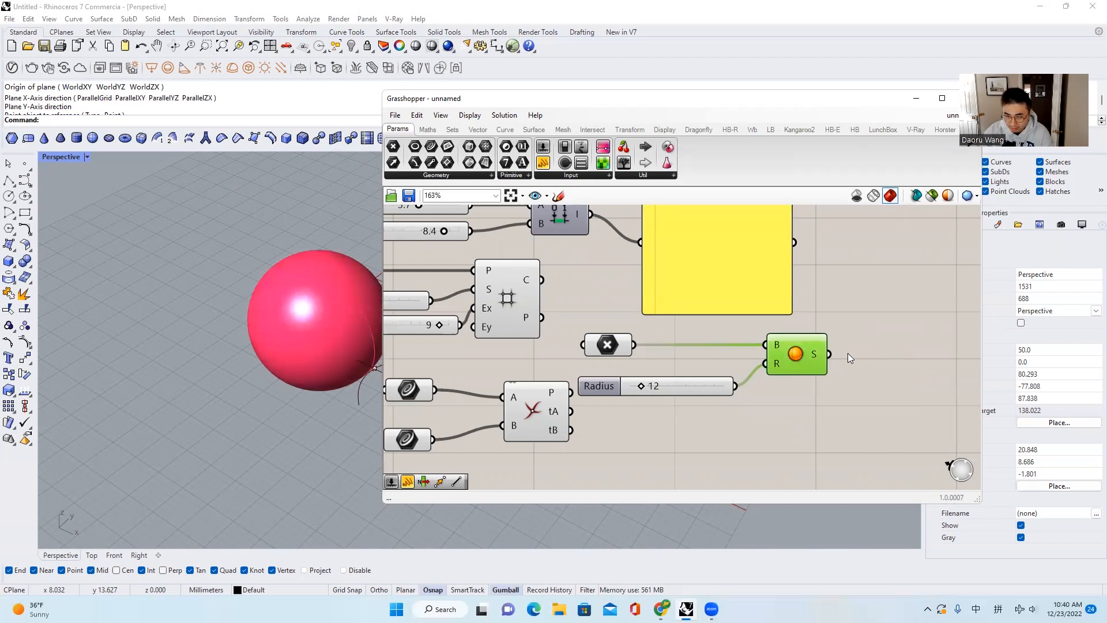
{"action": "left_click", "coordinate": [897, 350]}
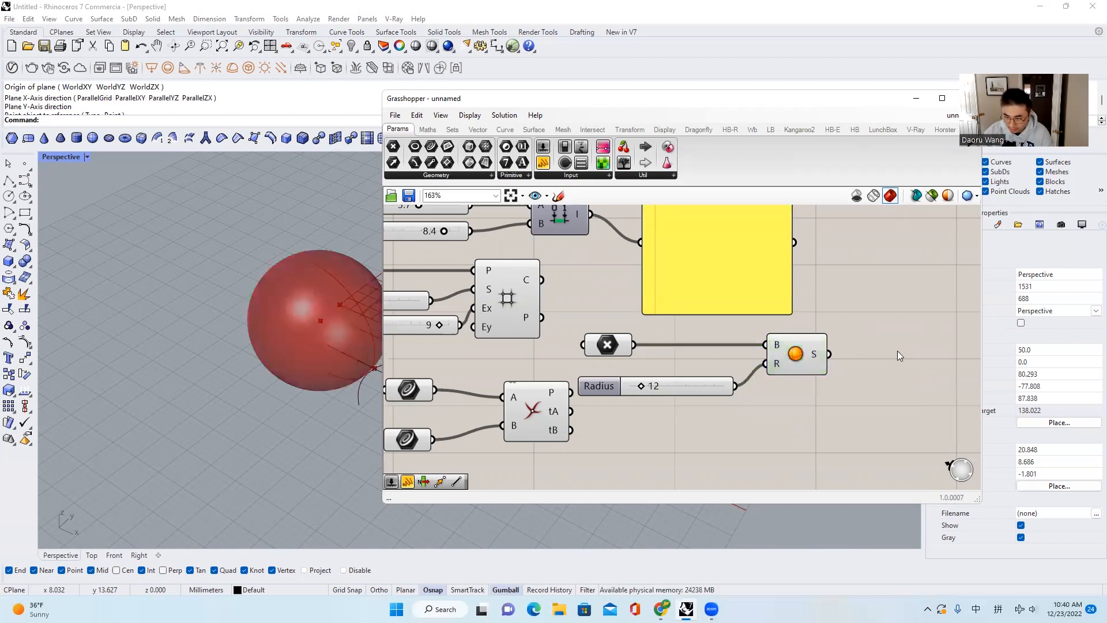
{"action": "left_click", "coordinate": [801, 359]}
{"action": "left_click", "coordinate": [843, 348]}
Step: Group the Radius slider and the Sphere component together on the canvas
{"action": "scroll", "coordinate": [792, 354], "scroll_direction": "up", "scroll_amount": 3}
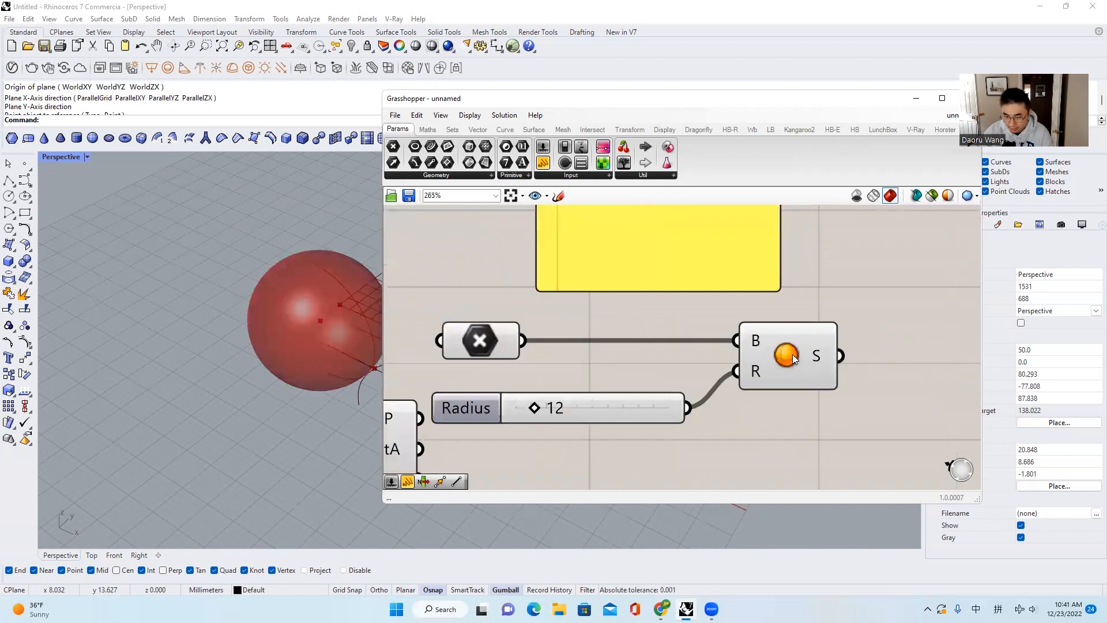
{"action": "left_click", "coordinate": [792, 354]}
{"action": "middle_click", "coordinate": [792, 354]}
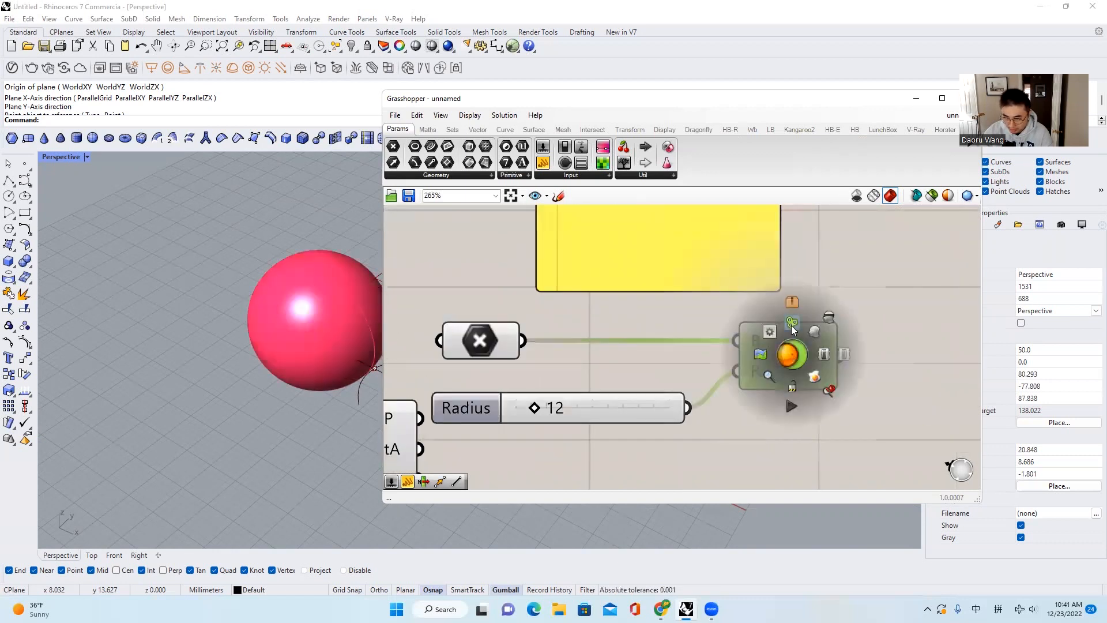
{"action": "left_click_drag", "start_coordinate": [867, 442], "coordinate": [649, 334]}
{"action": "left_click", "coordinate": [912, 421]}
{"action": "left_click_drag", "start_coordinate": [921, 447], "coordinate": [639, 324]}
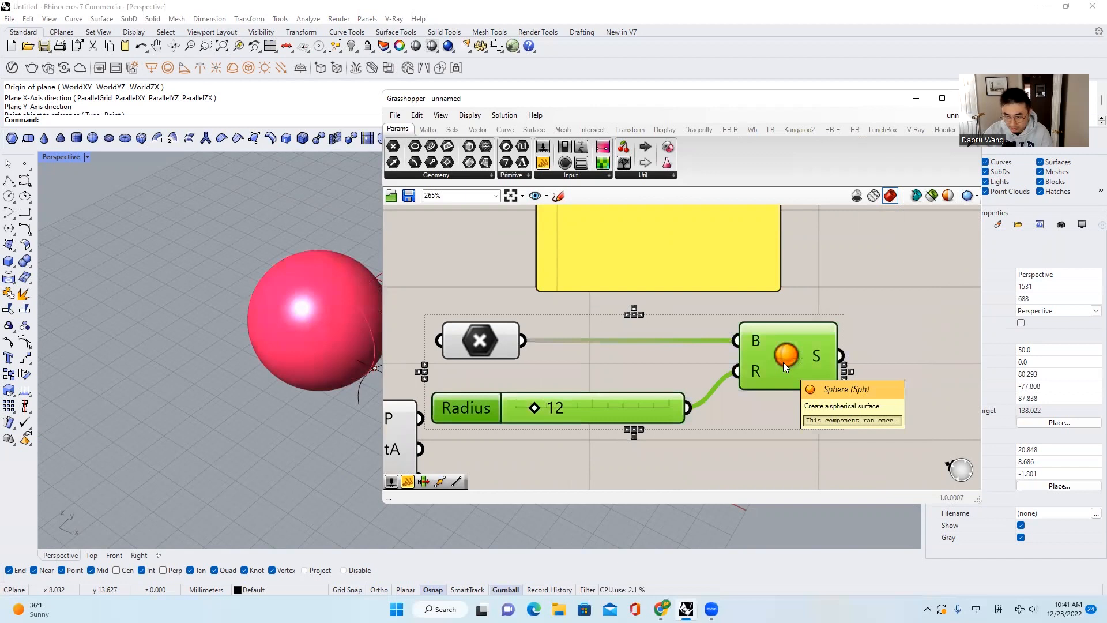
{"action": "key", "text": "space"}
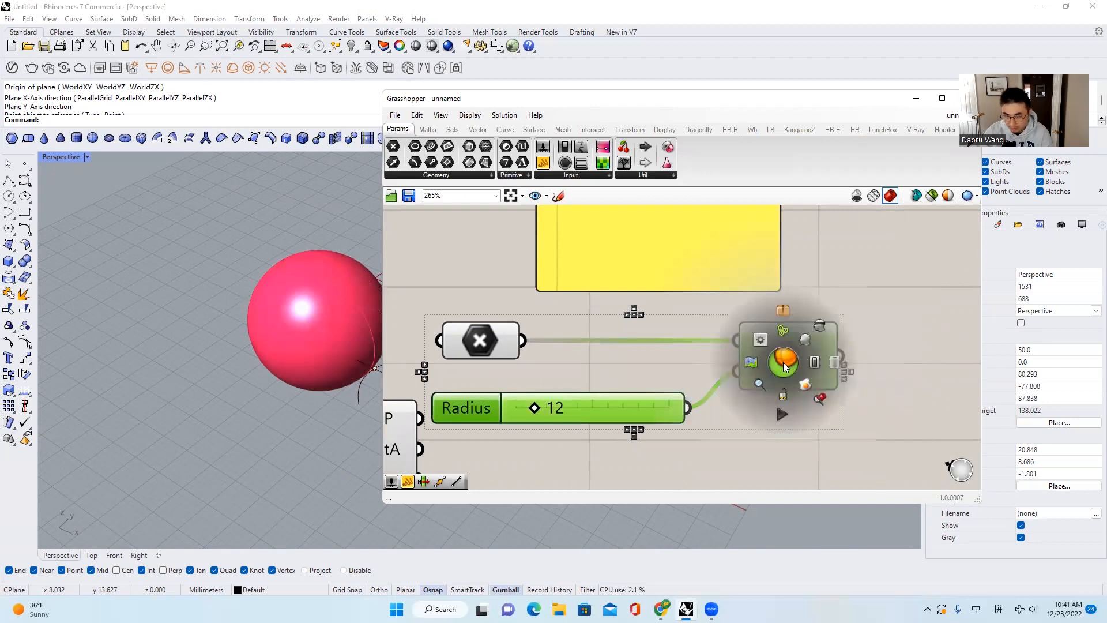
{"action": "left_click", "coordinate": [784, 330]}
{"action": "left_click", "coordinate": [928, 345]}
Step: Move the group with the Radius slider and Sphere farther away from the point parameter
{"action": "scroll", "coordinate": [722, 372], "scroll_direction": "down", "scroll_amount": 3}
{"action": "left_click_drag", "start_coordinate": [777, 391], "coordinate": [868, 406]}
{"action": "scroll", "coordinate": [907, 400], "scroll_direction": "up", "scroll_amount": 2}
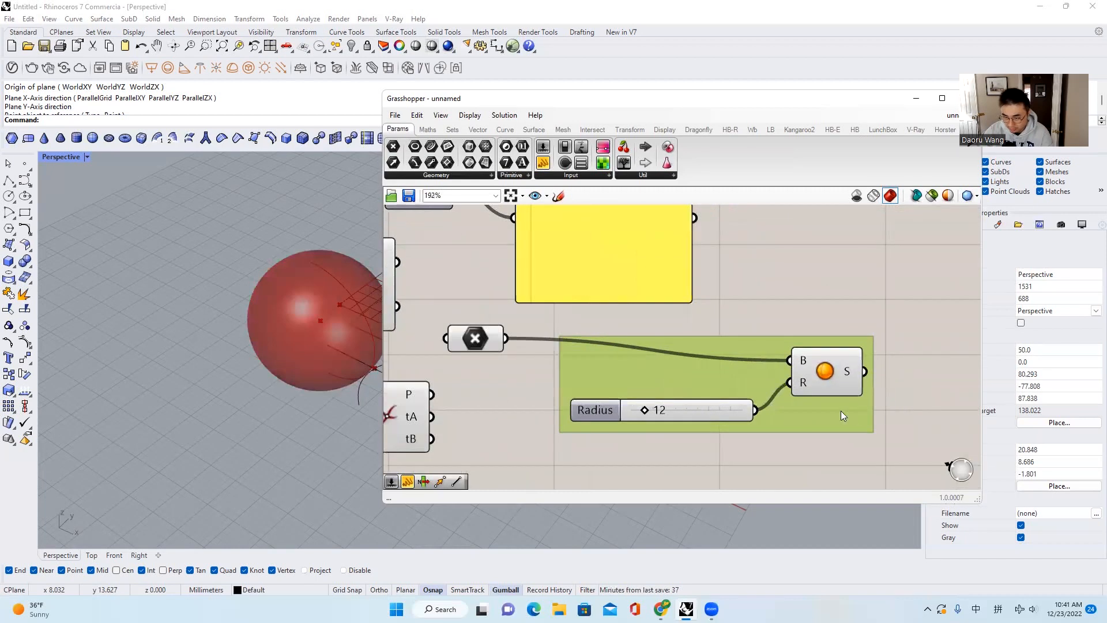
Step: Disable the global Grasshopper solver and view the locked canvas
{"action": "key", "text": "space"}
{"action": "scroll", "coordinate": [804, 402], "scroll_direction": "up", "scroll_amount": 1}
{"action": "key", "text": "space"}
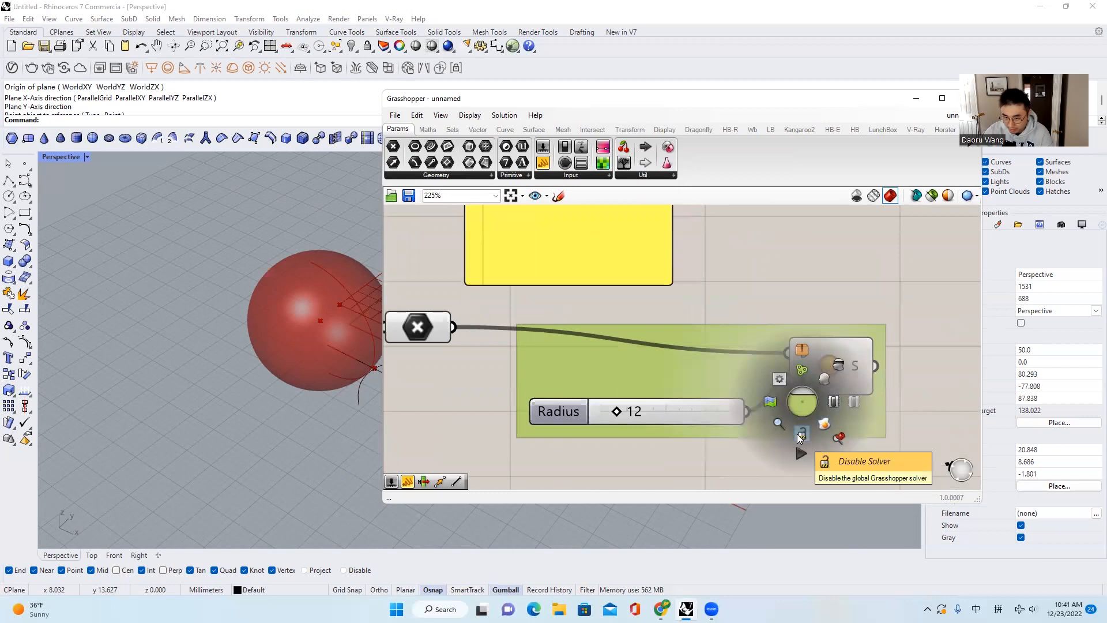
{"action": "left_click", "coordinate": [800, 434]}
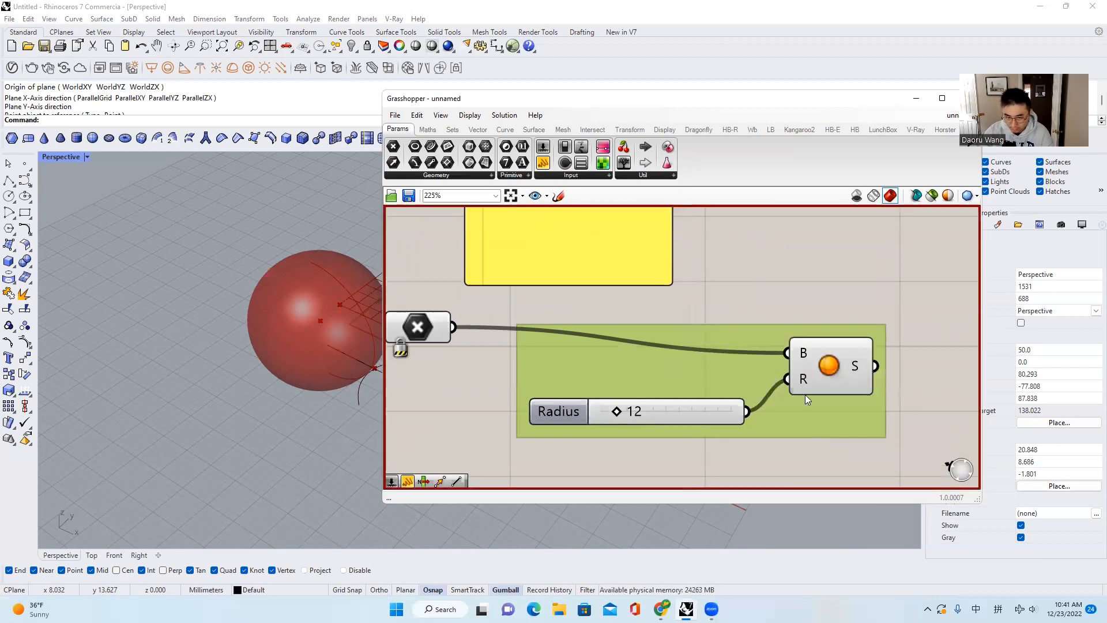
{"action": "scroll", "coordinate": [805, 395], "scroll_direction": "down", "scroll_amount": 4}
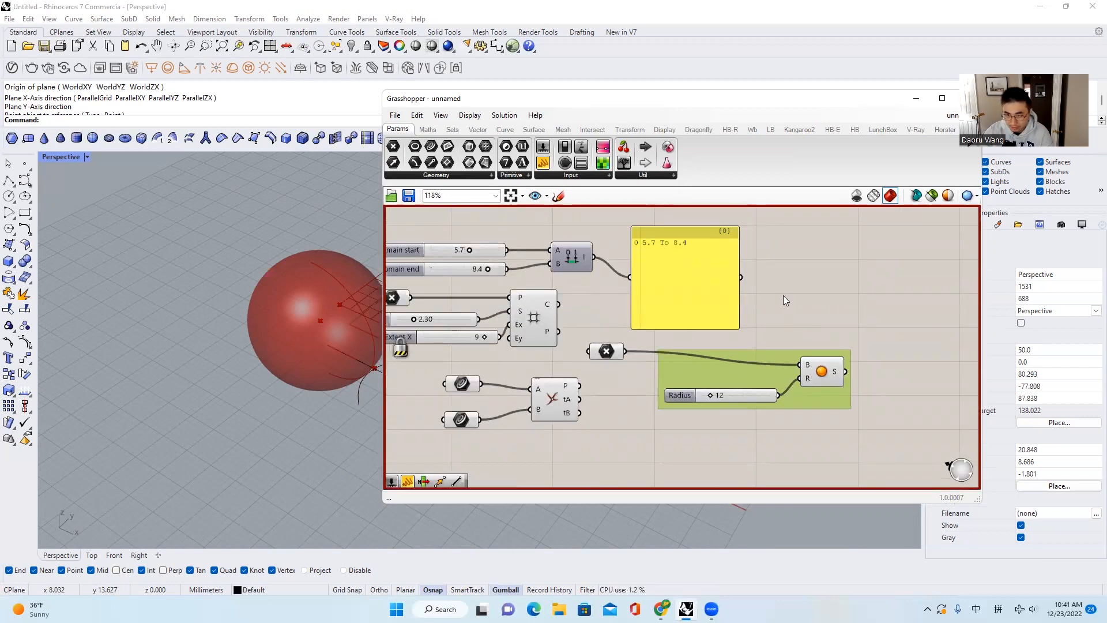
Step: Enable the global Grasshopper solver again
{"action": "middle_click", "coordinate": [848, 312]}
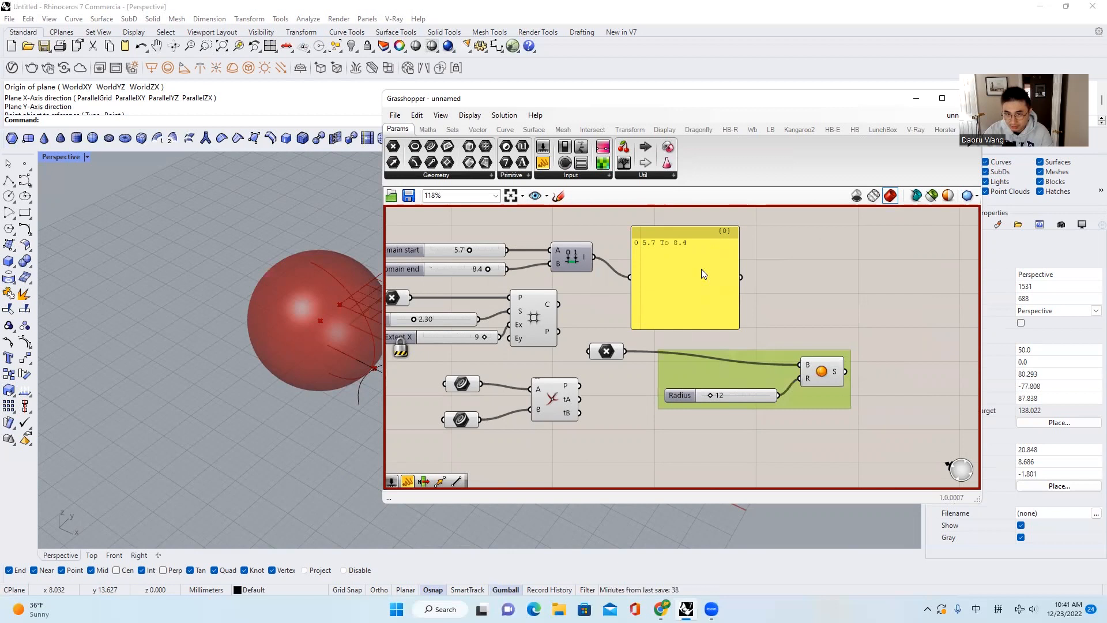
{"action": "scroll", "coordinate": [829, 307], "scroll_direction": "up", "scroll_amount": 1}
{"action": "middle_click", "coordinate": [828, 307]}
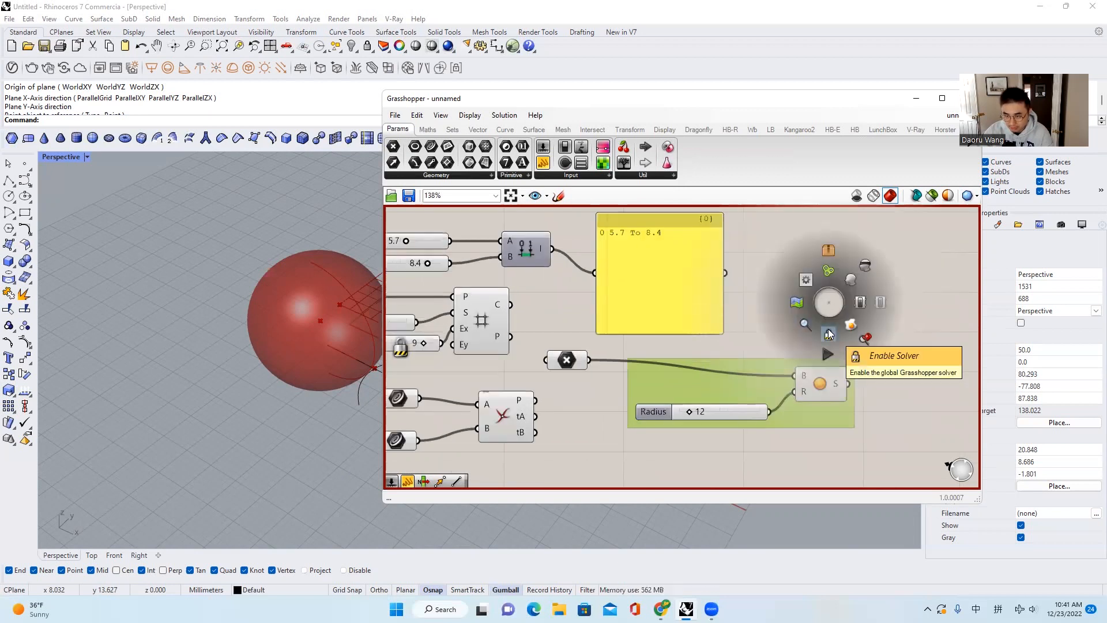
{"action": "left_click", "coordinate": [828, 334]}
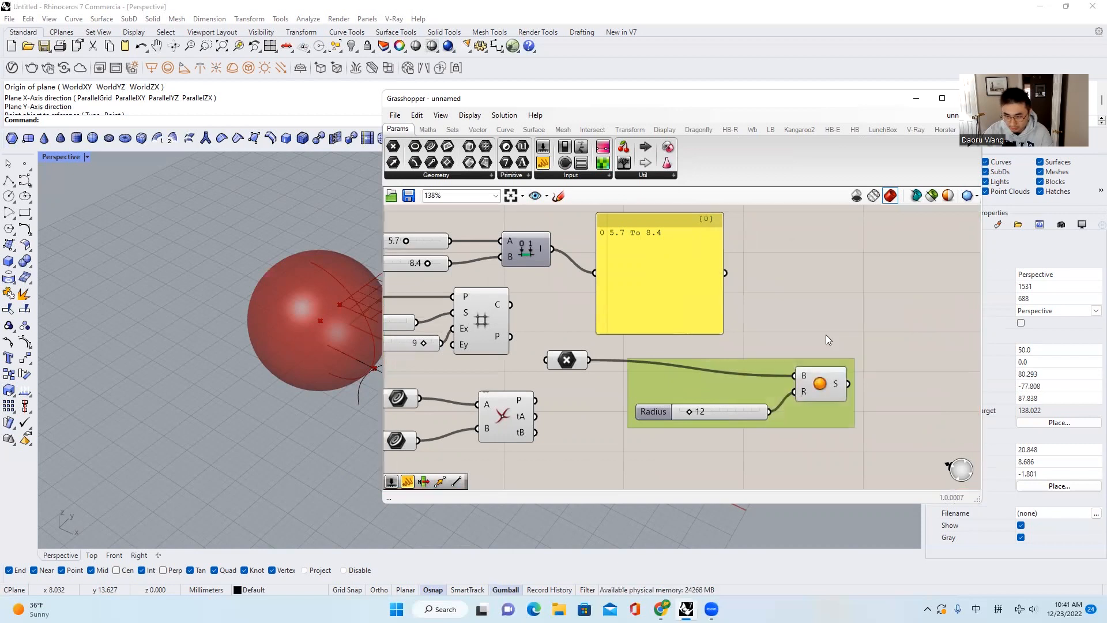
{"action": "middle_click", "coordinate": [826, 331]}
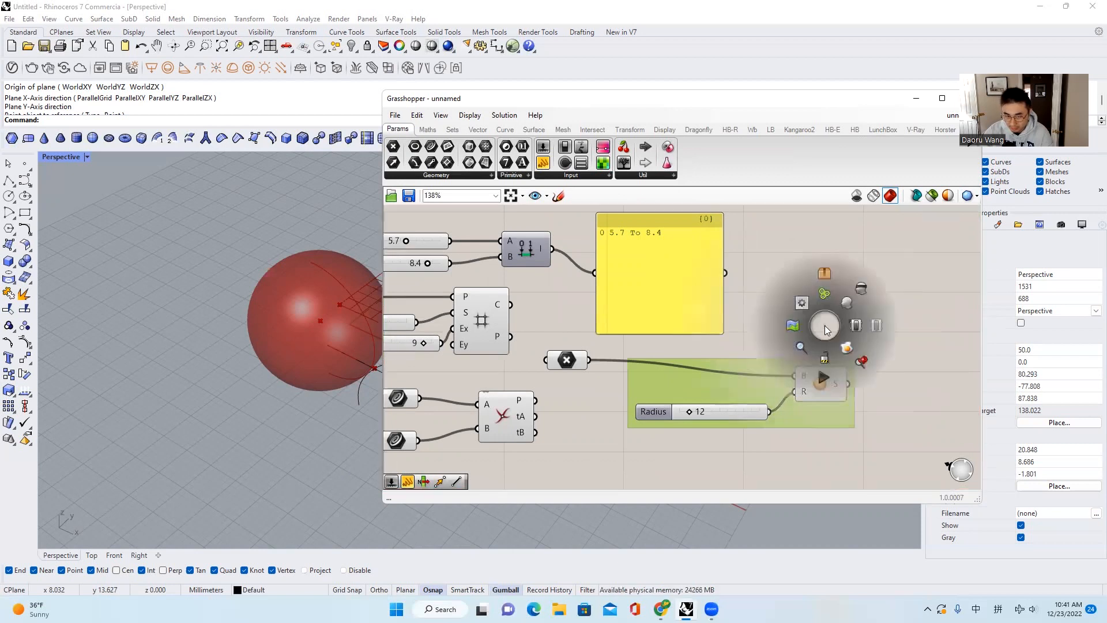
{"action": "left_click", "coordinate": [857, 327]}
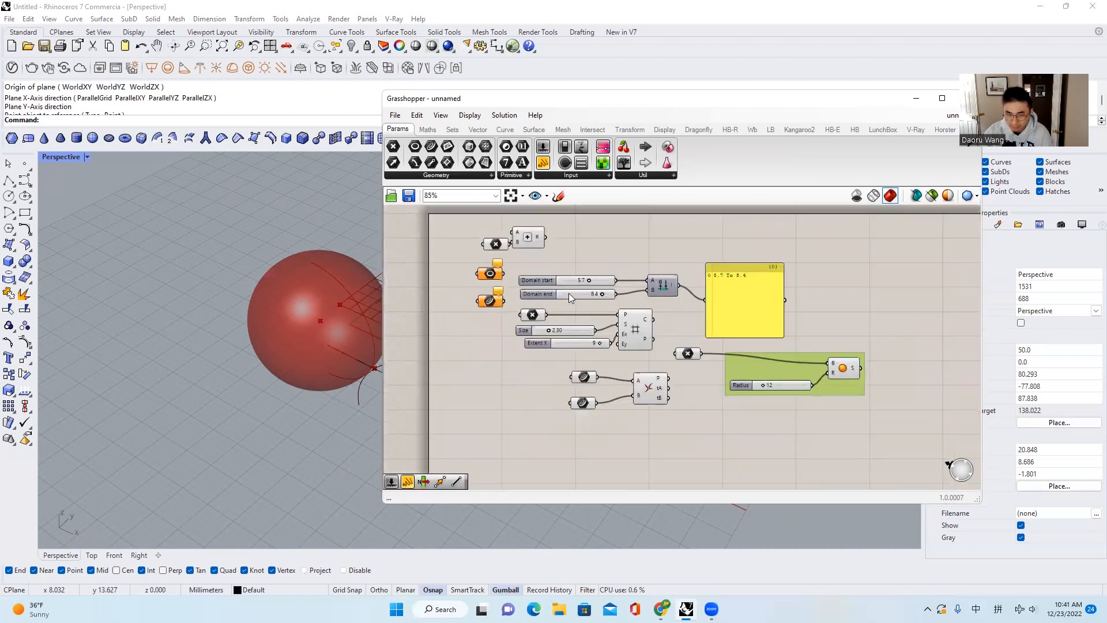
Step: Disable the Curve | Curve intersection component and check its intersection point in the Perspective viewport
{"action": "scroll", "coordinate": [657, 381], "scroll_direction": "up", "scroll_amount": 5}
{"action": "left_click", "coordinate": [643, 406]}
{"action": "scroll", "coordinate": [206, 396], "scroll_direction": "up", "scroll_amount": 2}
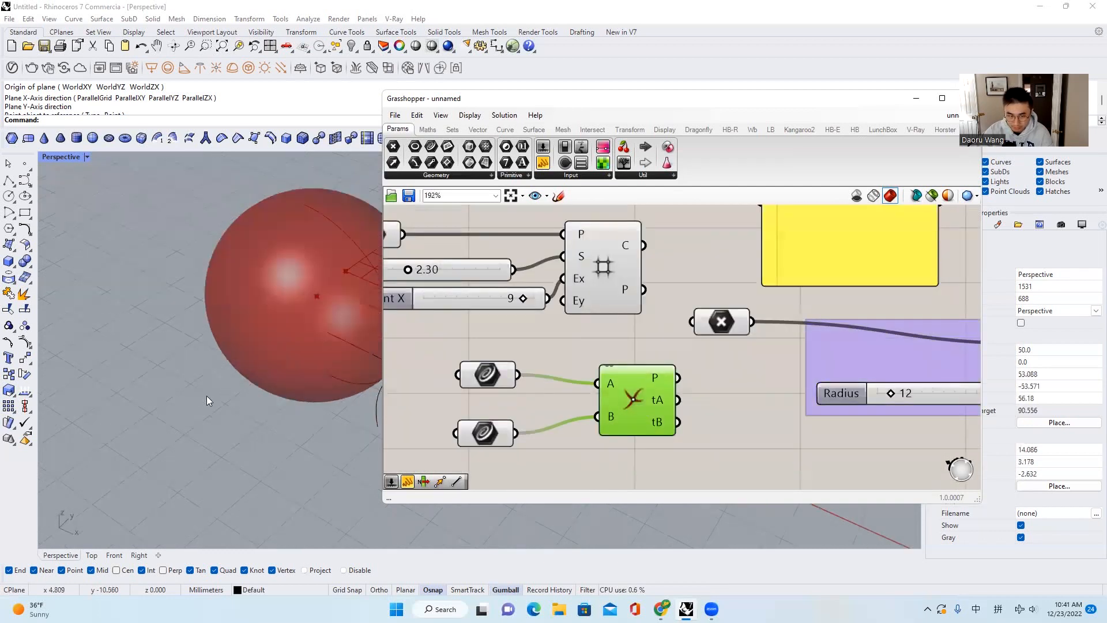
{"action": "scroll", "coordinate": [206, 395], "scroll_direction": "up", "scroll_amount": 5}
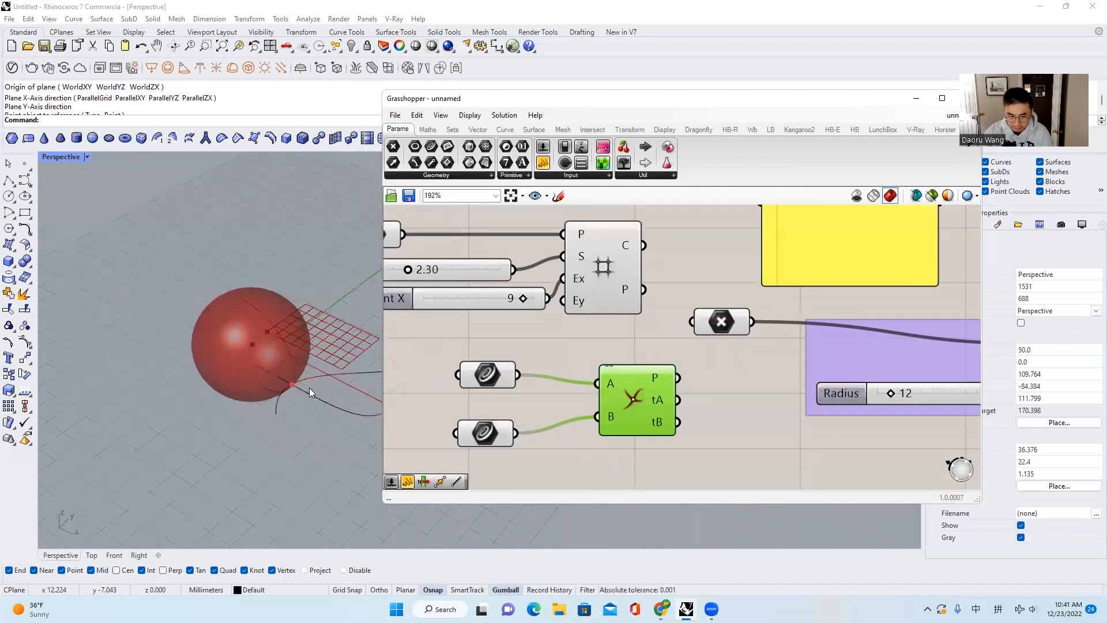
{"action": "middle_click", "coordinate": [642, 393]}
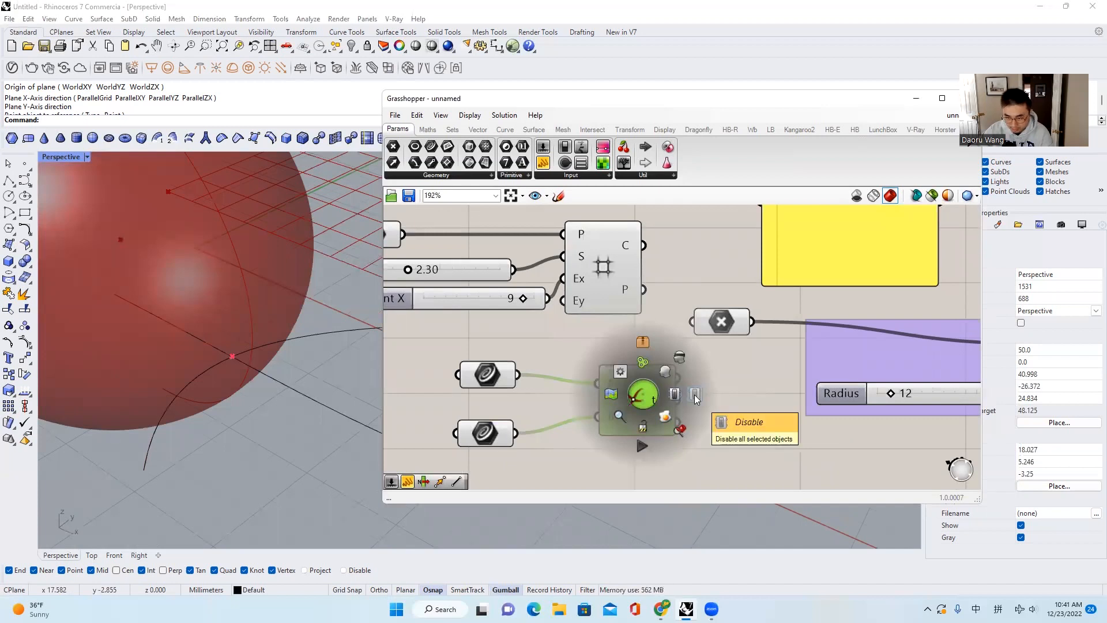
{"action": "left_click", "coordinate": [696, 396]}
{"action": "left_click", "coordinate": [336, 398]}
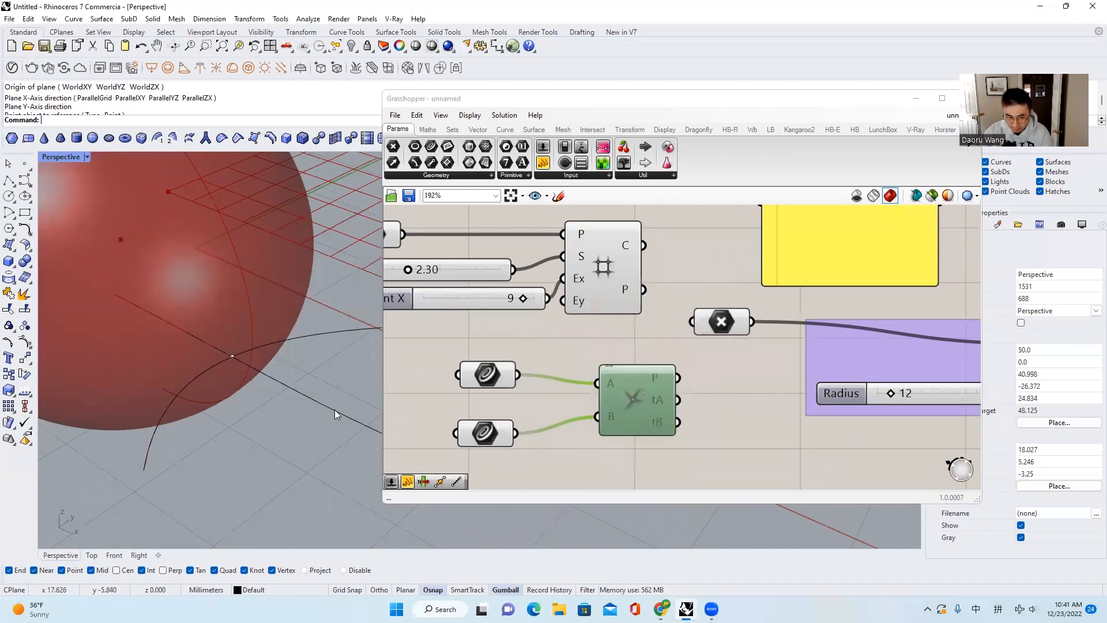
{"action": "scroll", "coordinate": [638, 396], "scroll_direction": "up", "scroll_amount": 2}
{"action": "scroll", "coordinate": [648, 323], "scroll_direction": "down", "scroll_amount": 3}
Step: Duplicate the disabled Curve | Curve component directly below the original and enable the copy
{"action": "left_click_drag", "start_coordinate": [646, 364], "coordinate": [646, 435], "text": "alt"}
{"action": "middle_click", "coordinate": [646, 434]}
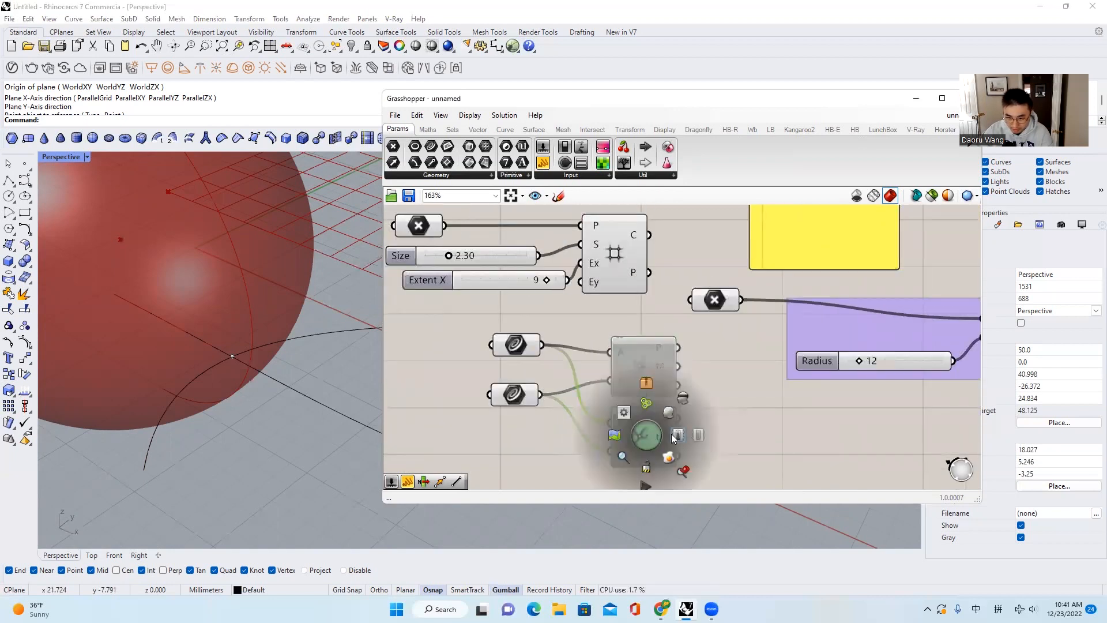
{"action": "left_click", "coordinate": [683, 434]}
{"action": "scroll", "coordinate": [645, 433], "scroll_direction": "up", "scroll_amount": 2}
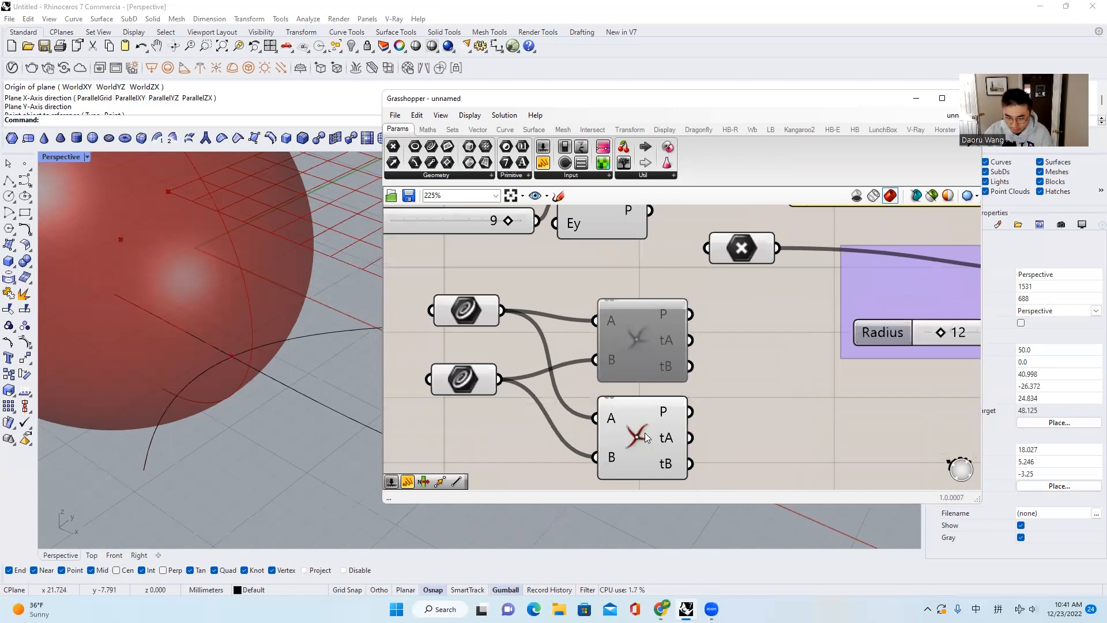
{"action": "scroll", "coordinate": [658, 338], "scroll_direction": "down", "scroll_amount": 1}
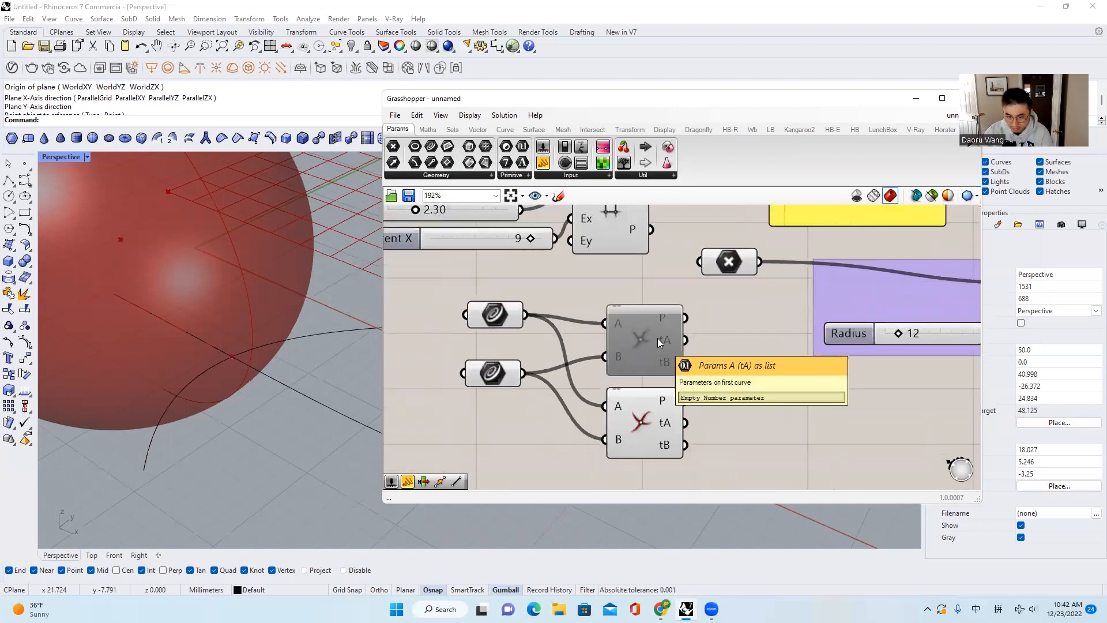
Step: Disable the two curve parameters that feed the Curve | Curve components and inspect the effect on the enabled copy
{"action": "left_click_drag", "start_coordinate": [518, 403], "coordinate": [470, 287]}
{"action": "middle_click", "coordinate": [510, 332]}
{"action": "left_click", "coordinate": [561, 332]}
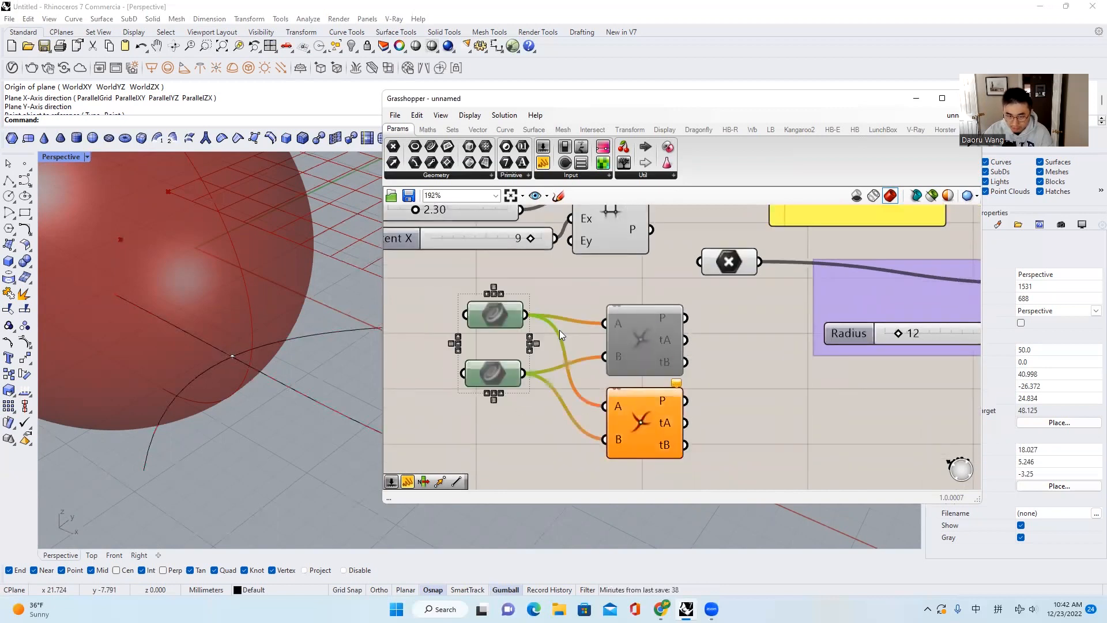
{"action": "left_click_drag", "start_coordinate": [538, 400], "coordinate": [469, 289]}
{"action": "left_click", "coordinate": [714, 396]}
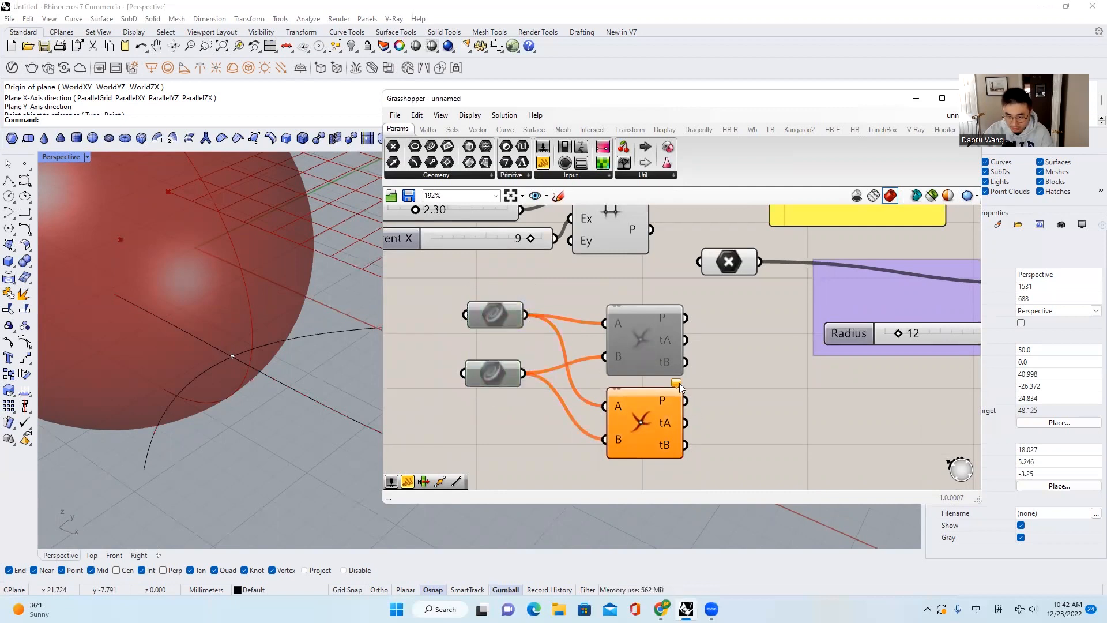
{"action": "mouse_move", "coordinate": [679, 387]}
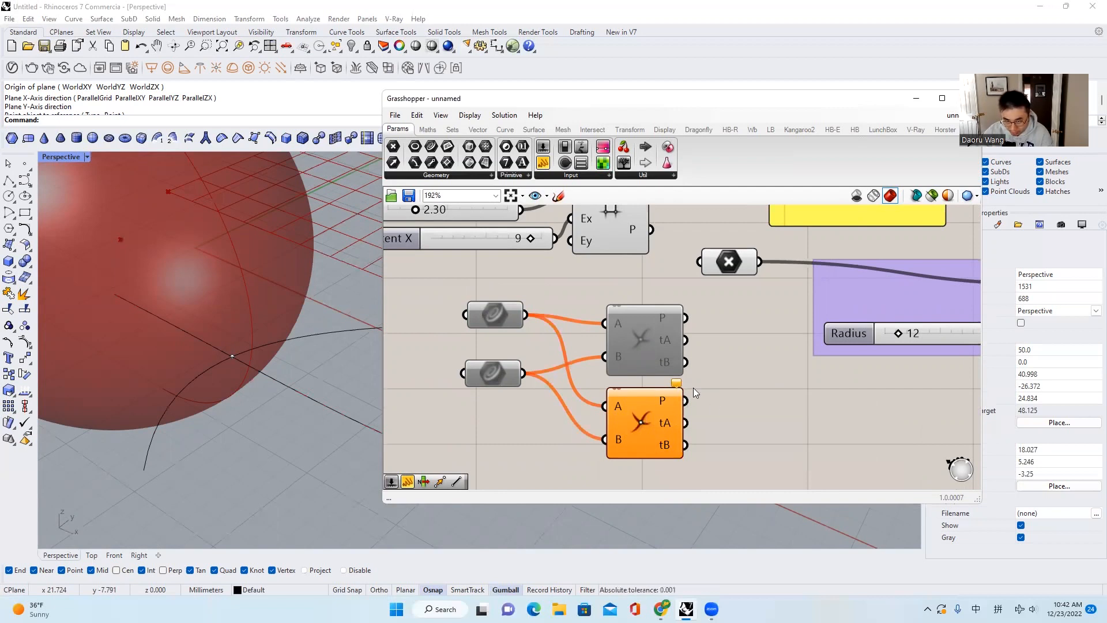
Step: Enable the two curve parameters again so they feed the Curve | Curve copy
{"action": "scroll", "coordinate": [602, 417], "scroll_direction": "down", "scroll_amount": 3}
{"action": "scroll", "coordinate": [600, 395], "scroll_direction": "up", "scroll_amount": 2}
{"action": "left_click_drag", "start_coordinate": [600, 396], "coordinate": [527, 289]}
{"action": "middle_click", "coordinate": [587, 328]}
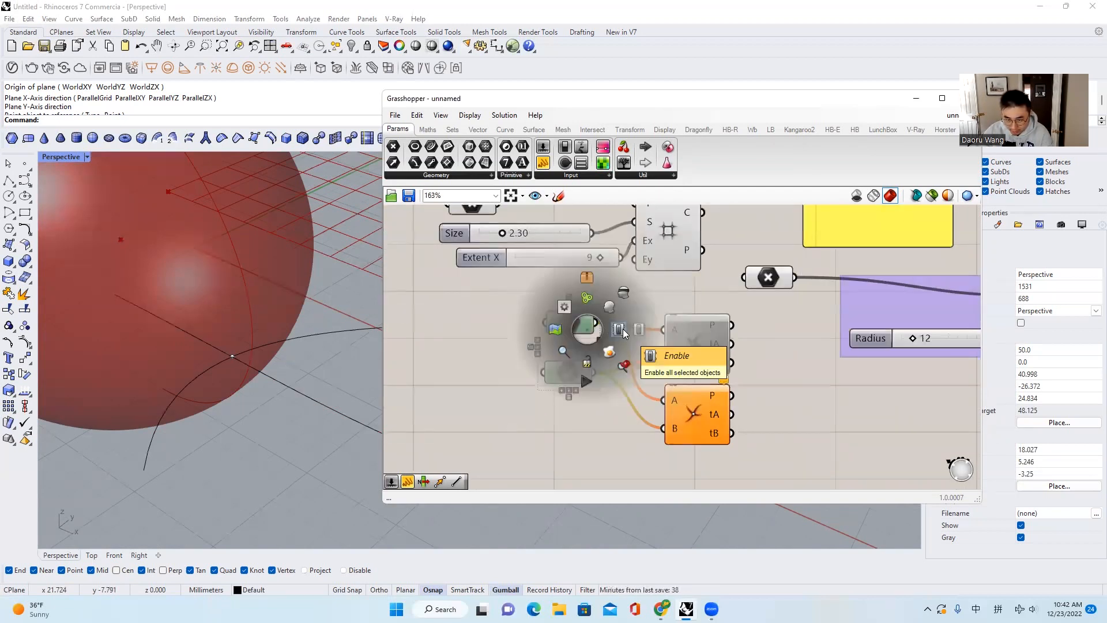
{"action": "left_click", "coordinate": [618, 329]}
{"action": "left_click", "coordinate": [775, 394]}
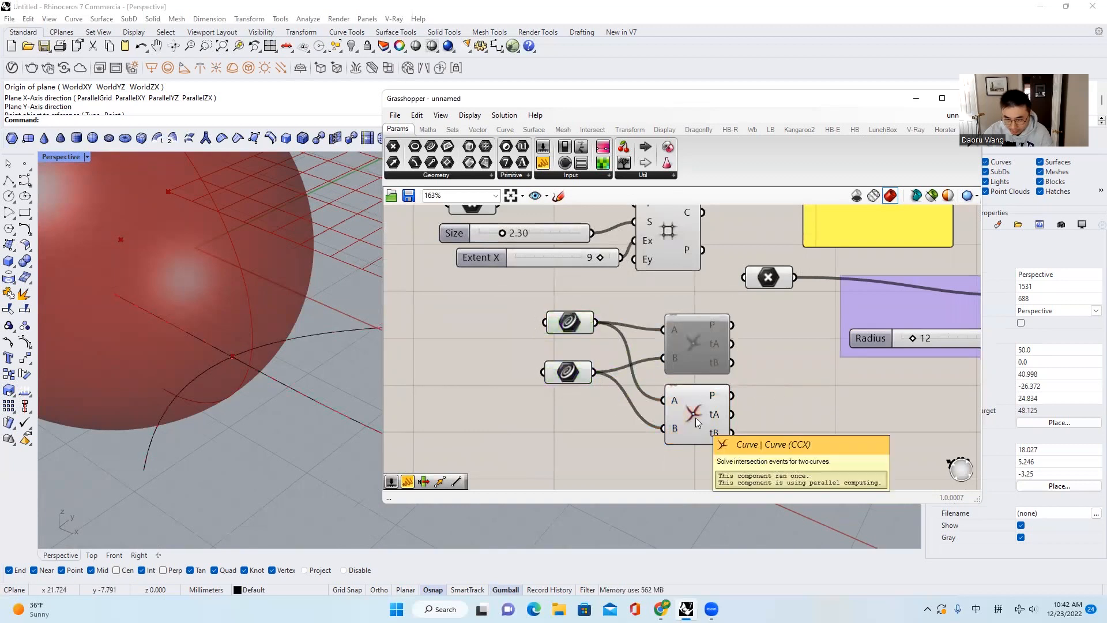
Step: Examine the Sphere component's context options, including Preview, Enabled and Bake, without changing any of them
{"action": "scroll", "coordinate": [702, 407], "scroll_direction": "up", "scroll_amount": 2}
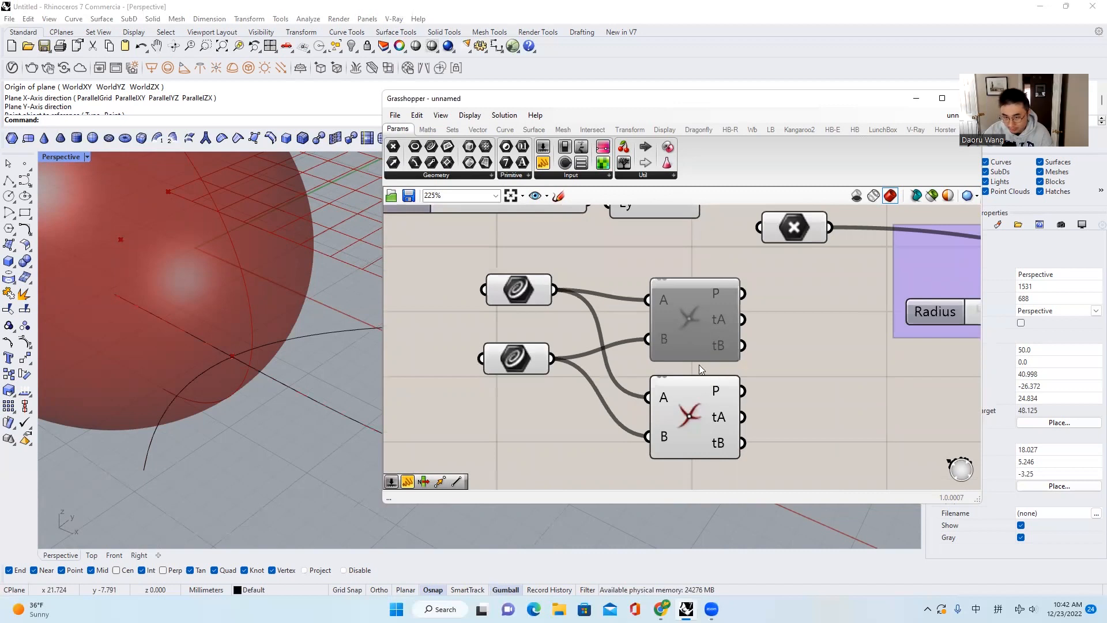
{"action": "scroll", "coordinate": [699, 365], "scroll_direction": "down", "scroll_amount": 8}
{"action": "scroll", "coordinate": [761, 356], "scroll_direction": "up", "scroll_amount": 4}
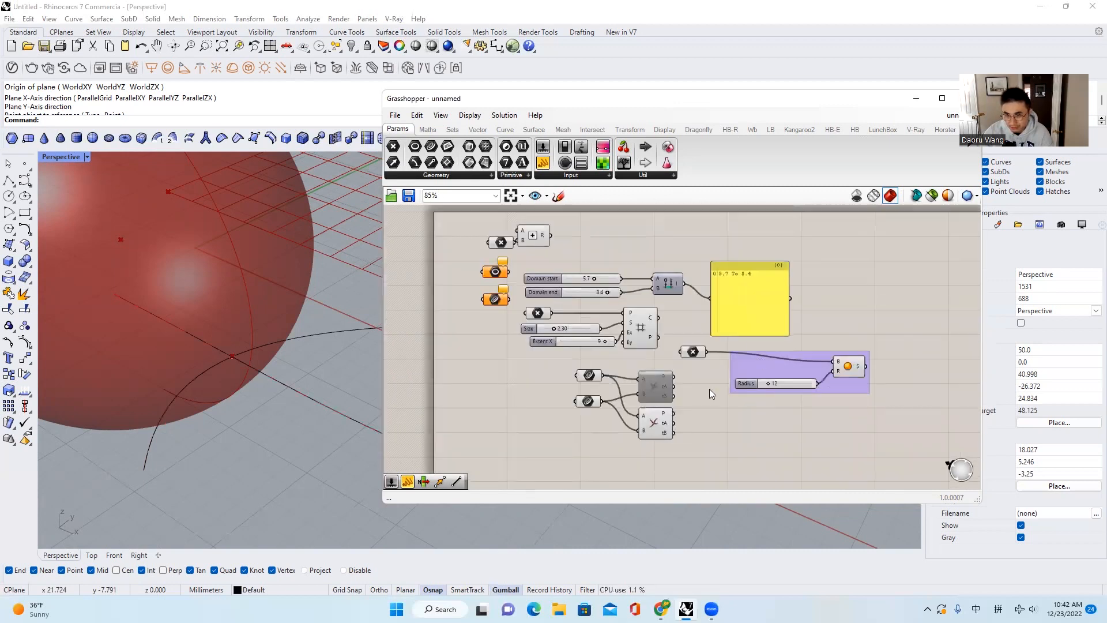
{"action": "scroll", "coordinate": [851, 372], "scroll_direction": "up", "scroll_amount": 1}
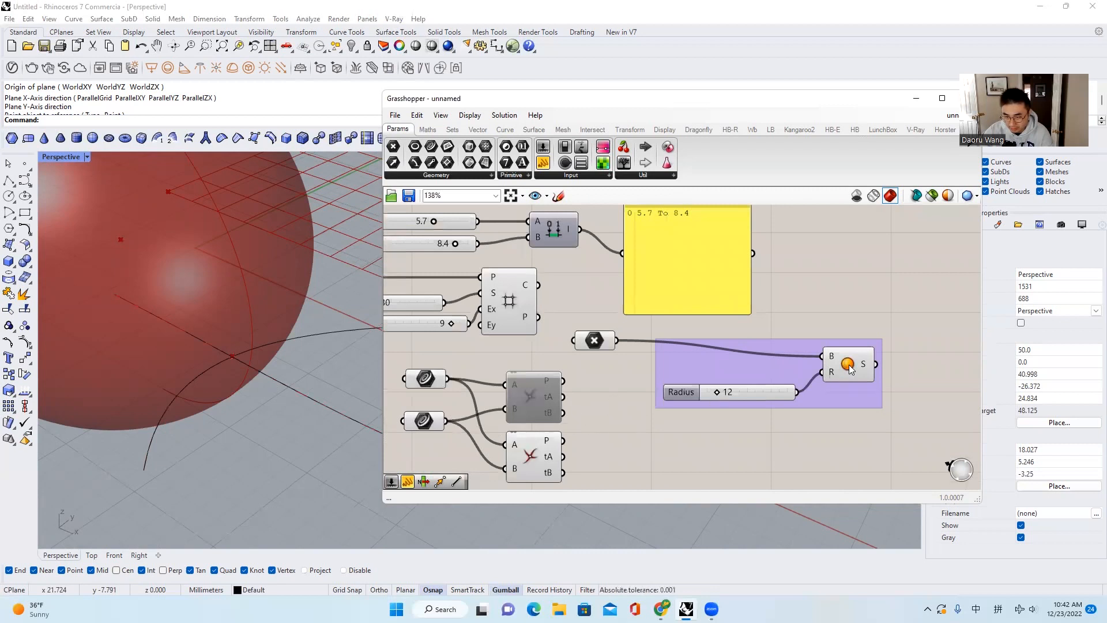
{"action": "right_click", "coordinate": [851, 369]}
{"action": "left_click", "coordinate": [850, 368]}
{"action": "left_click", "coordinate": [850, 369]}
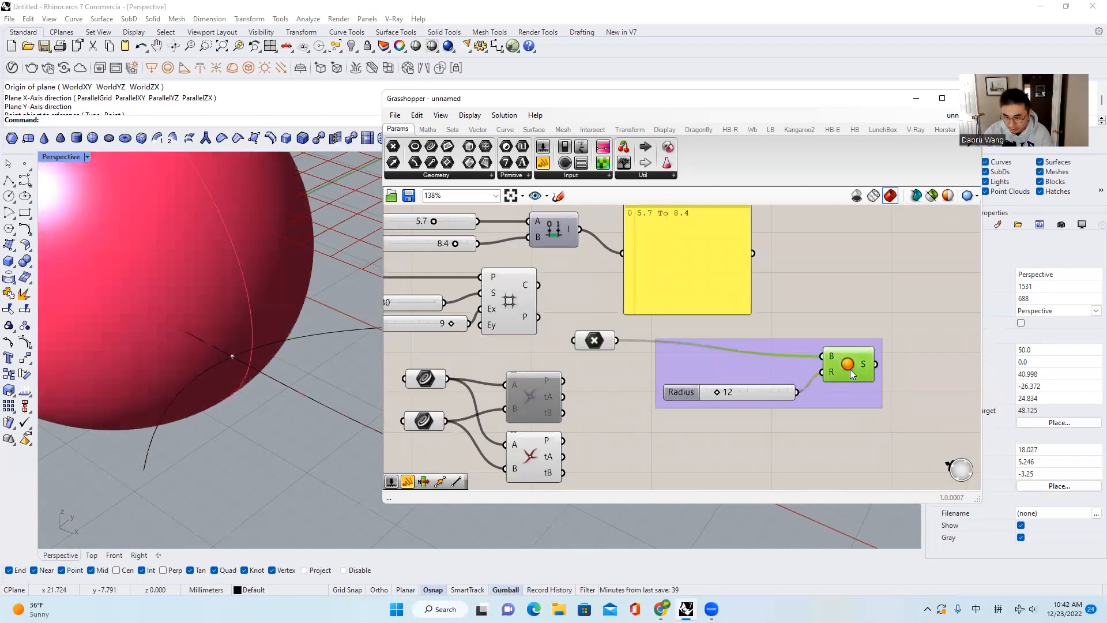
{"action": "right_click", "coordinate": [853, 372]}
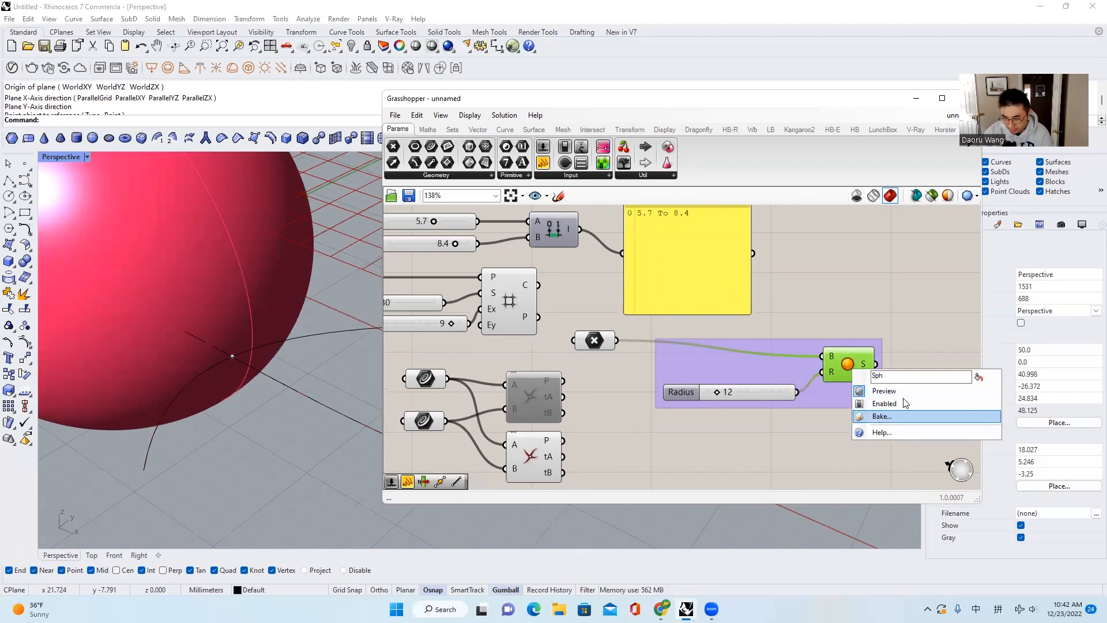
{"action": "left_click", "coordinate": [923, 364]}
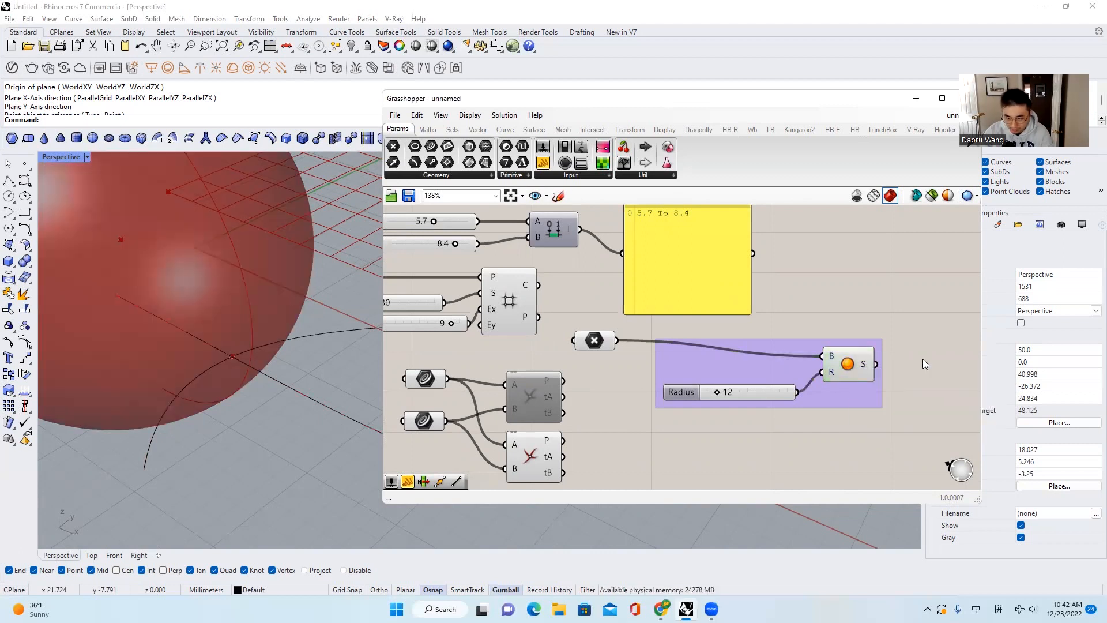
{"action": "left_click", "coordinate": [853, 362]}
{"action": "middle_click", "coordinate": [853, 362]}
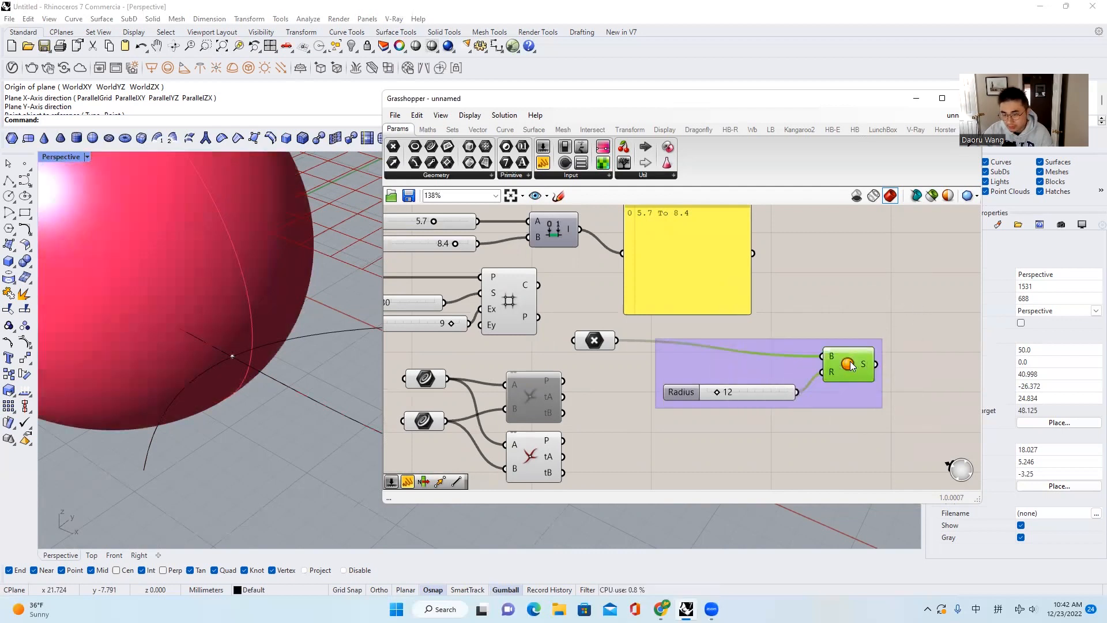
Step: Add an Addition component to the empty canvas beside the Sphere group by searching for "add"
{"action": "right_click_drag", "start_coordinate": [911, 365], "coordinate": [685, 371]}
{"action": "scroll", "coordinate": [860, 330], "scroll_direction": "down", "scroll_amount": 3}
{"action": "scroll", "coordinate": [723, 367], "scroll_direction": "up", "scroll_amount": 2}
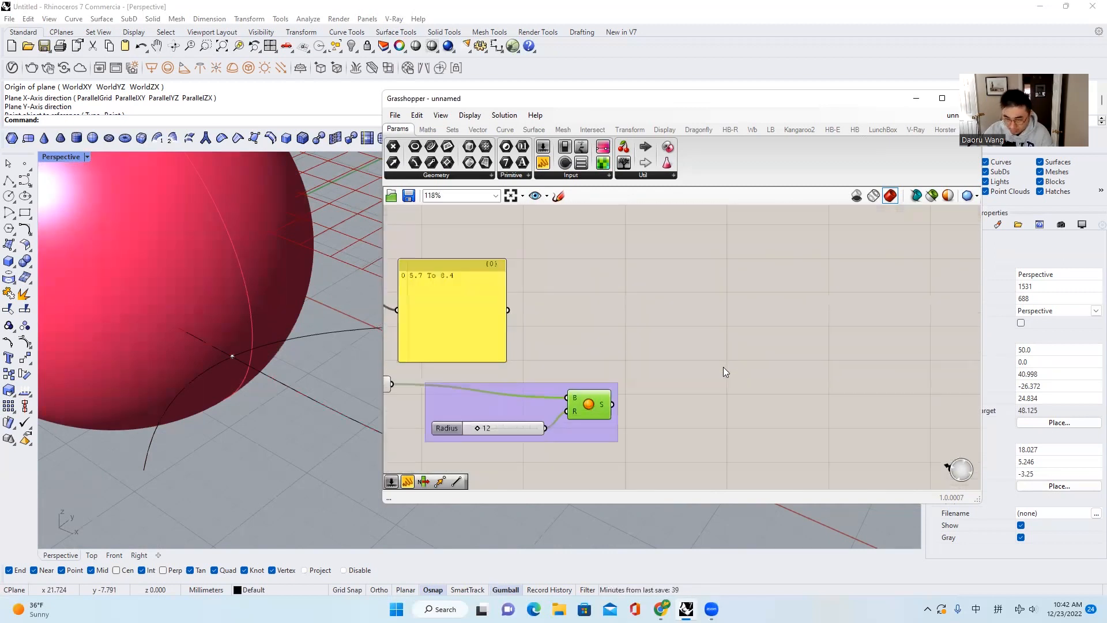
{"action": "left_click", "coordinate": [704, 330]}
{"action": "double_click", "coordinate": [706, 329]}
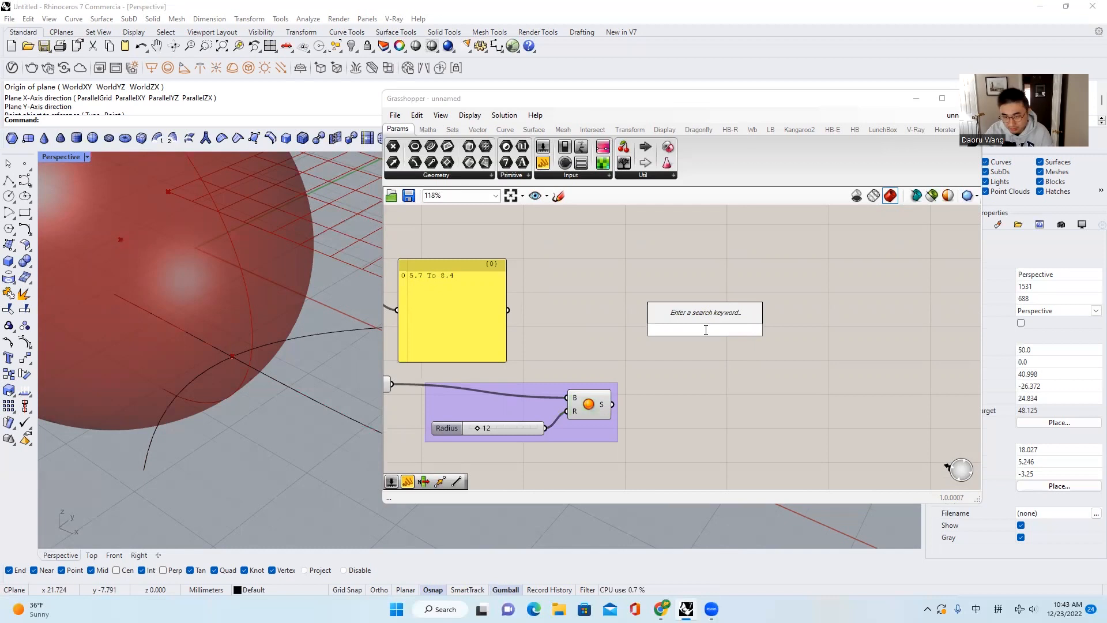
{"action": "type", "text": "addd"}
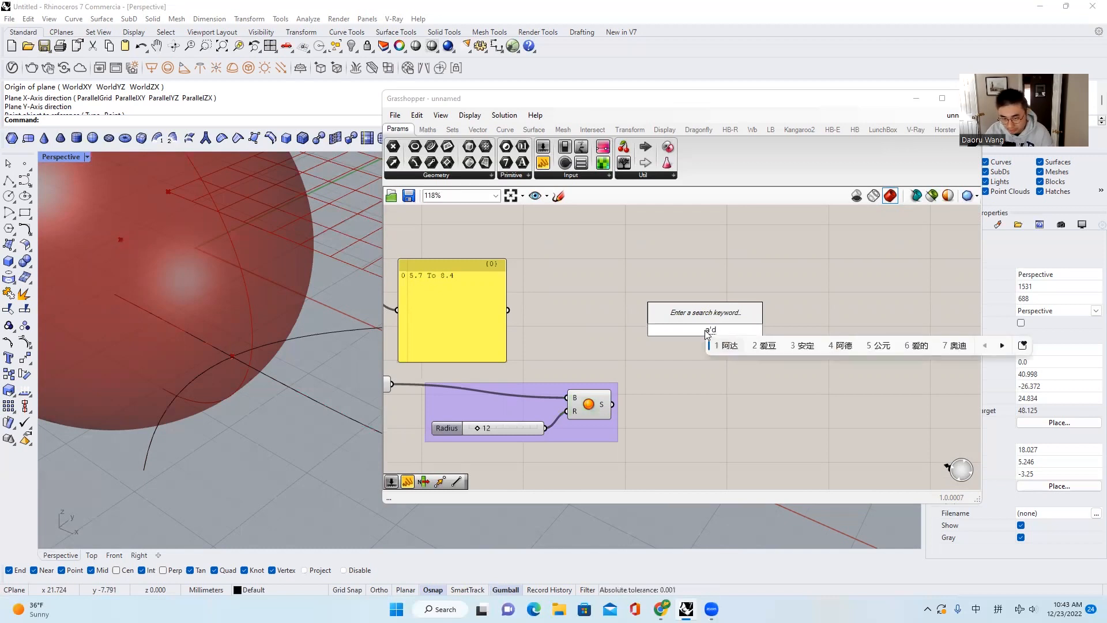
{"action": "key", "text": "shift"}
{"action": "key", "text": "BackSpace"}
{"action": "key", "text": "Return"}
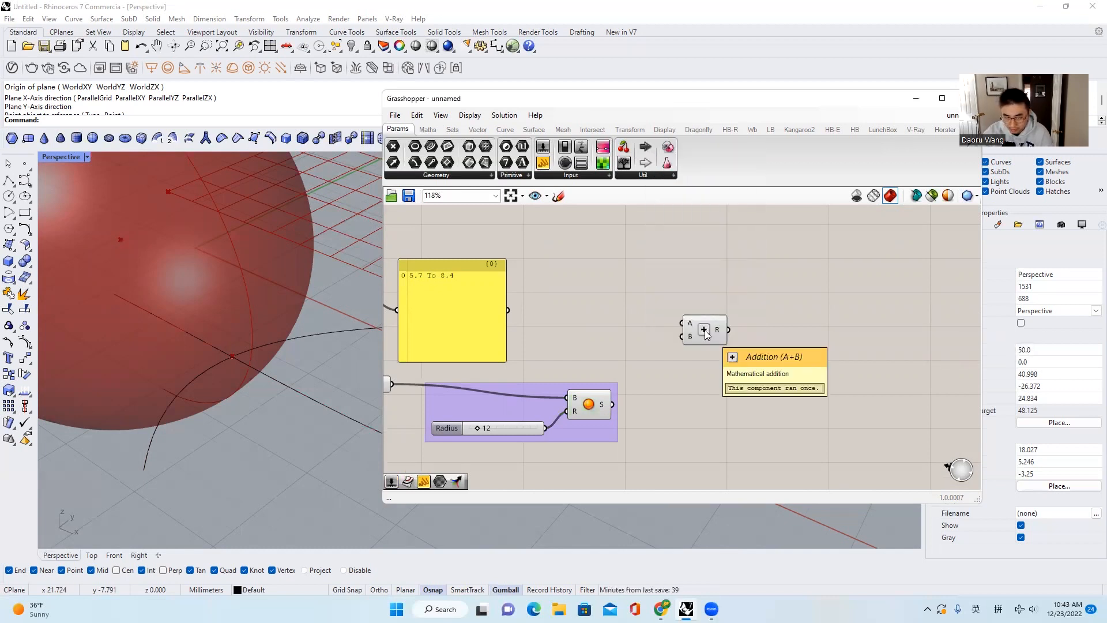
Step: Move the Addition component farther away from the Sphere group
{"action": "left_click_drag", "start_coordinate": [713, 334], "coordinate": [759, 331]}
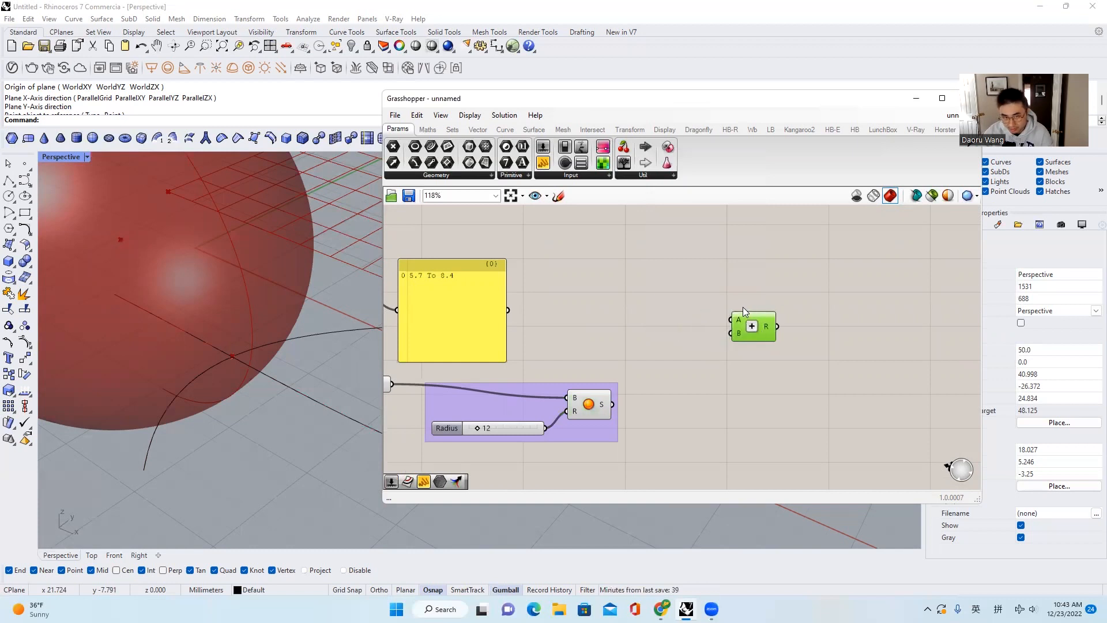
{"action": "left_click", "coordinate": [811, 295]}
{"action": "scroll", "coordinate": [798, 304], "scroll_direction": "down", "scroll_amount": 3}
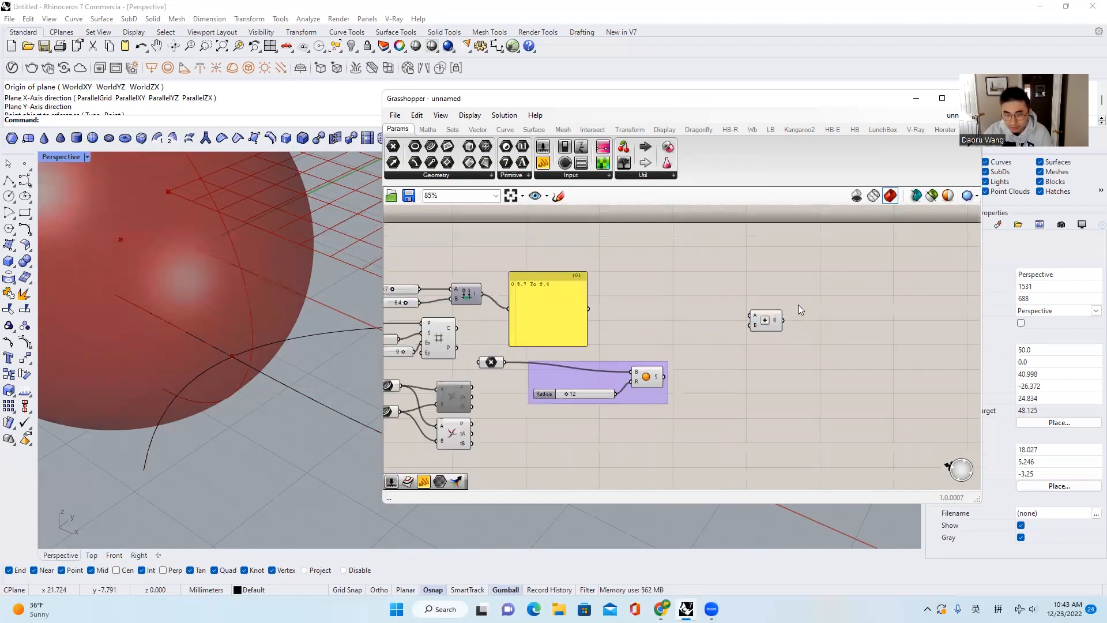
{"action": "scroll", "coordinate": [798, 305], "scroll_direction": "up", "scroll_amount": 3}
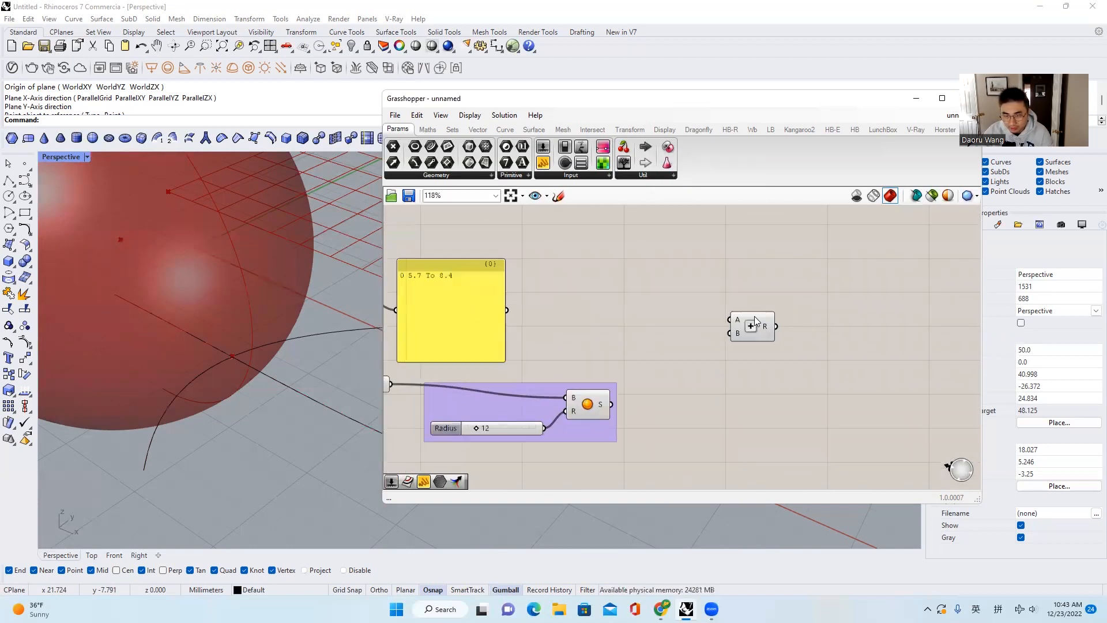
{"action": "left_click_drag", "start_coordinate": [755, 321], "coordinate": [730, 335]}
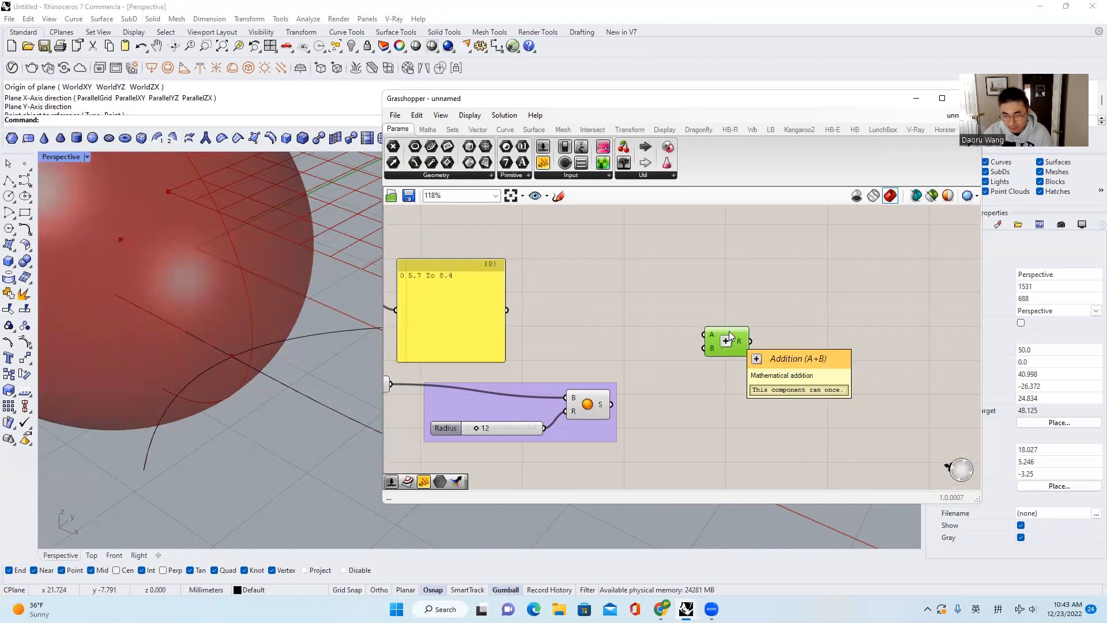
{"action": "left_click_drag", "start_coordinate": [730, 336], "coordinate": [831, 328]}
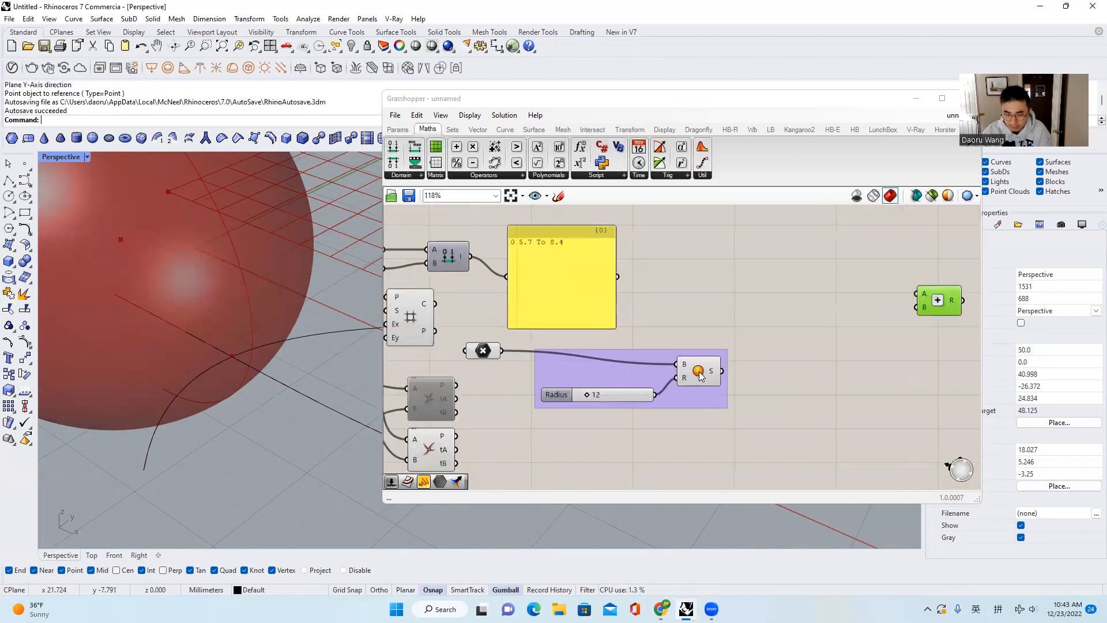
Step: Reveal where the Sphere component on the canvas is stored in the component library
{"action": "scroll", "coordinate": [700, 372], "scroll_direction": "up", "scroll_amount": 1}
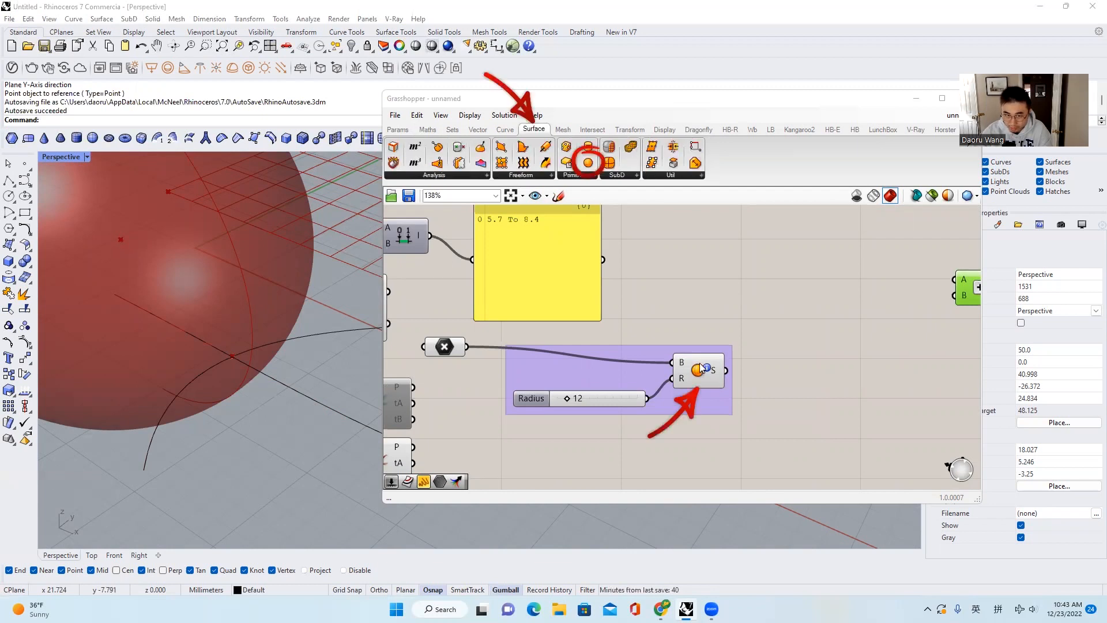
{"action": "scroll", "coordinate": [710, 363], "scroll_direction": "down", "scroll_amount": 4}
{"action": "right_click_drag", "start_coordinate": [883, 353], "coordinate": [734, 378]}
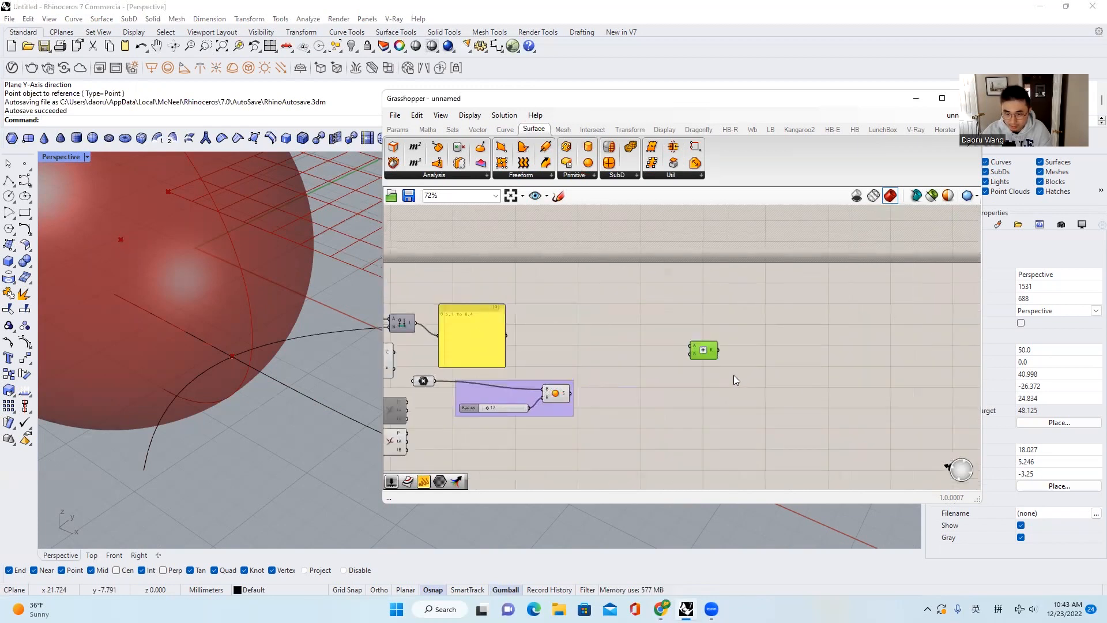
Step: Make three loose copies of the Addition component in the empty area beside the original
{"action": "scroll", "coordinate": [734, 376], "scroll_direction": "up", "scroll_amount": 3}
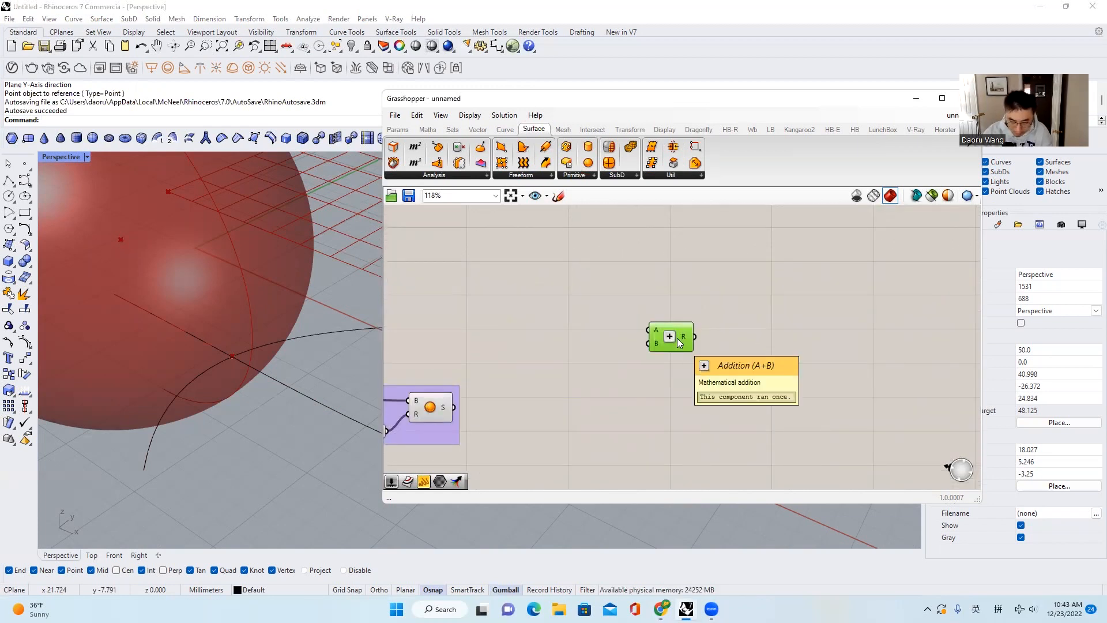
{"action": "left_click_drag", "start_coordinate": [678, 342], "coordinate": [732, 340]}
{"action": "scroll", "coordinate": [744, 340], "scroll_direction": "down", "scroll_amount": 5}
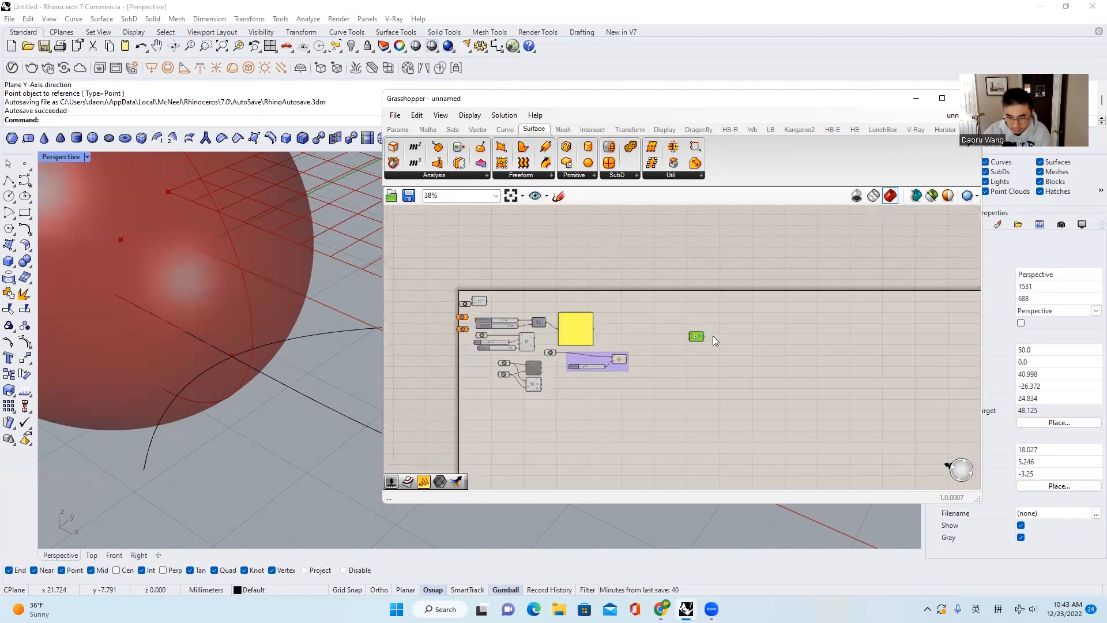
{"action": "scroll", "coordinate": [715, 340], "scroll_direction": "up", "scroll_amount": 5}
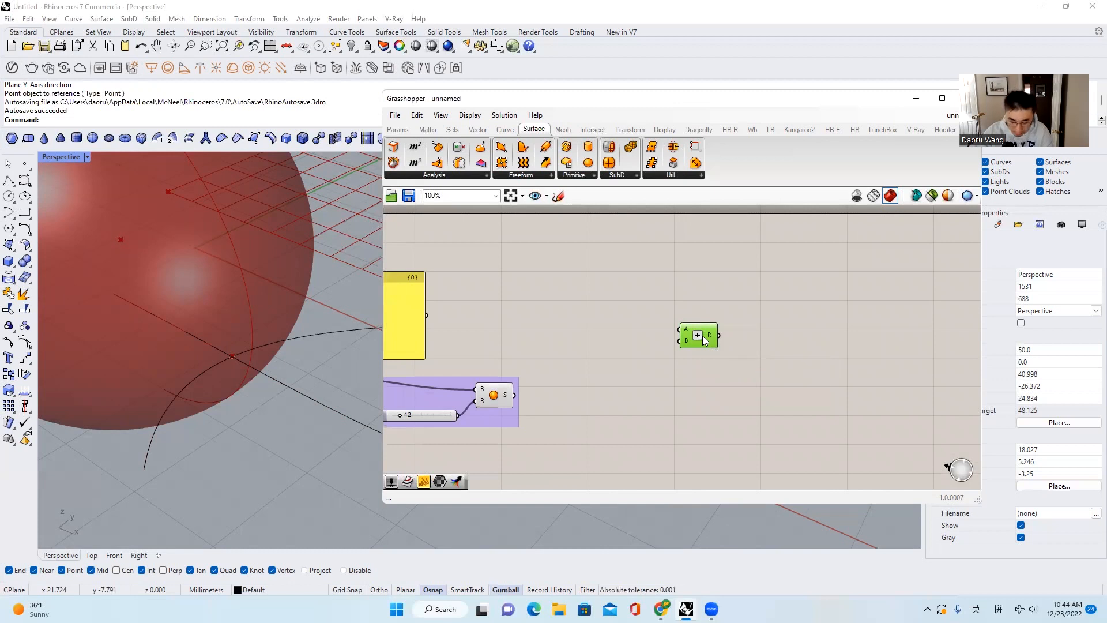
{"action": "left_click_drag", "start_coordinate": [703, 340], "coordinate": [867, 317], "text": "alt"}
{"action": "left_click", "coordinate": [779, 342]}
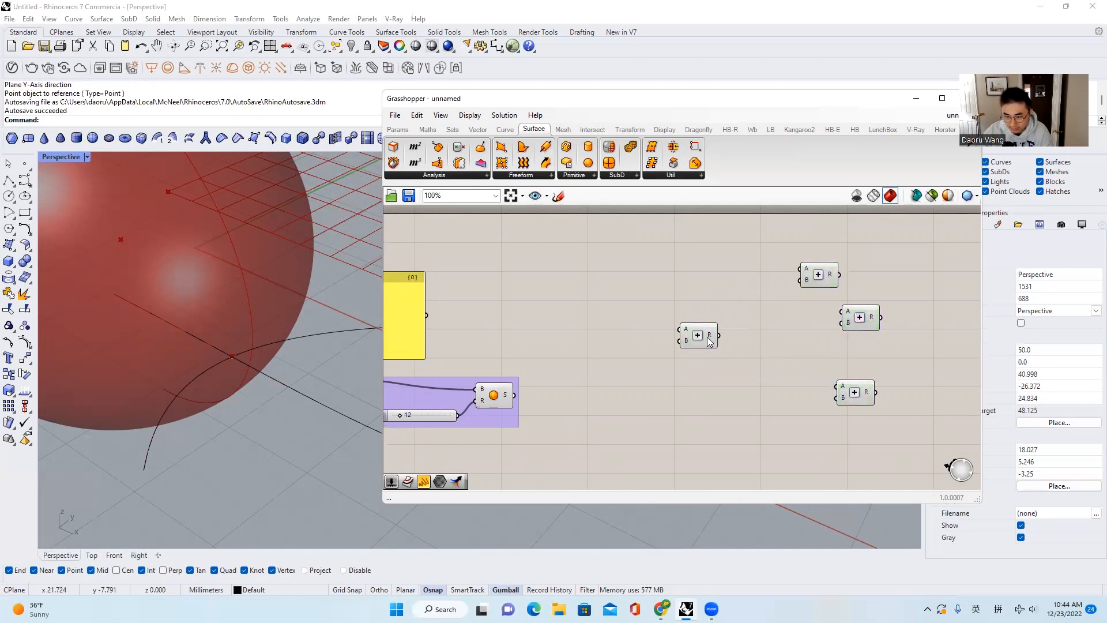
{"action": "left_click_drag", "start_coordinate": [702, 357], "coordinate": [744, 341], "text": "alt"}
{"action": "scroll", "coordinate": [719, 337], "scroll_direction": "down", "scroll_amount": 3}
{"action": "scroll", "coordinate": [825, 298], "scroll_direction": "up", "scroll_amount": 2}
Step: Duplicate the uppermost Addition copy and place the new one below it, between the original and the lowest copy
{"action": "left_click", "coordinate": [826, 300]}
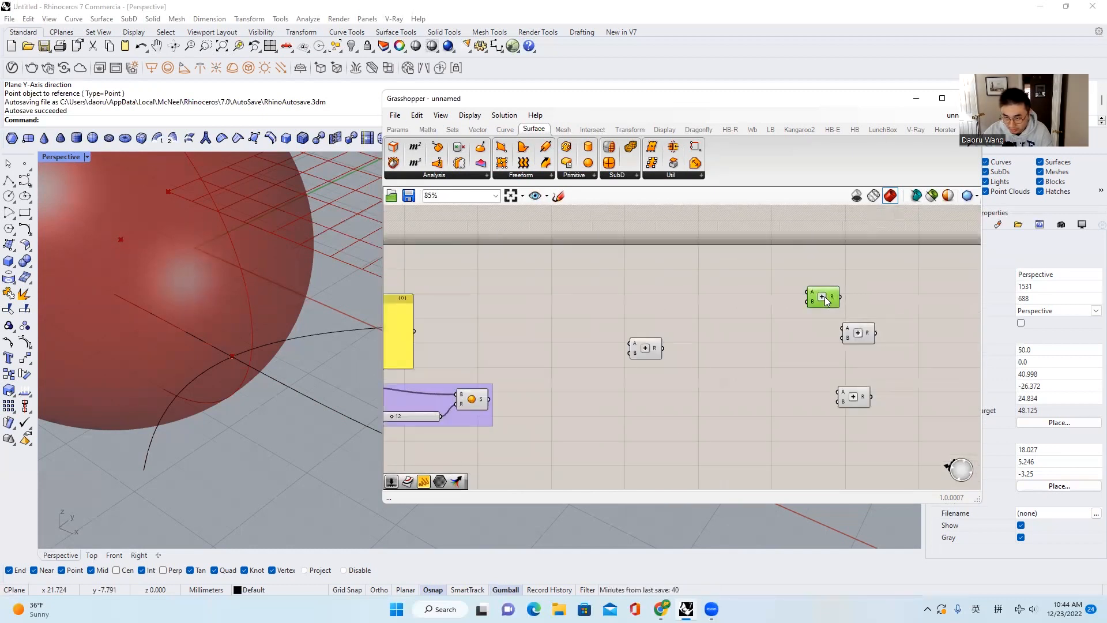
{"action": "left_click_drag", "start_coordinate": [827, 300], "coordinate": [759, 395], "text": "alt"}
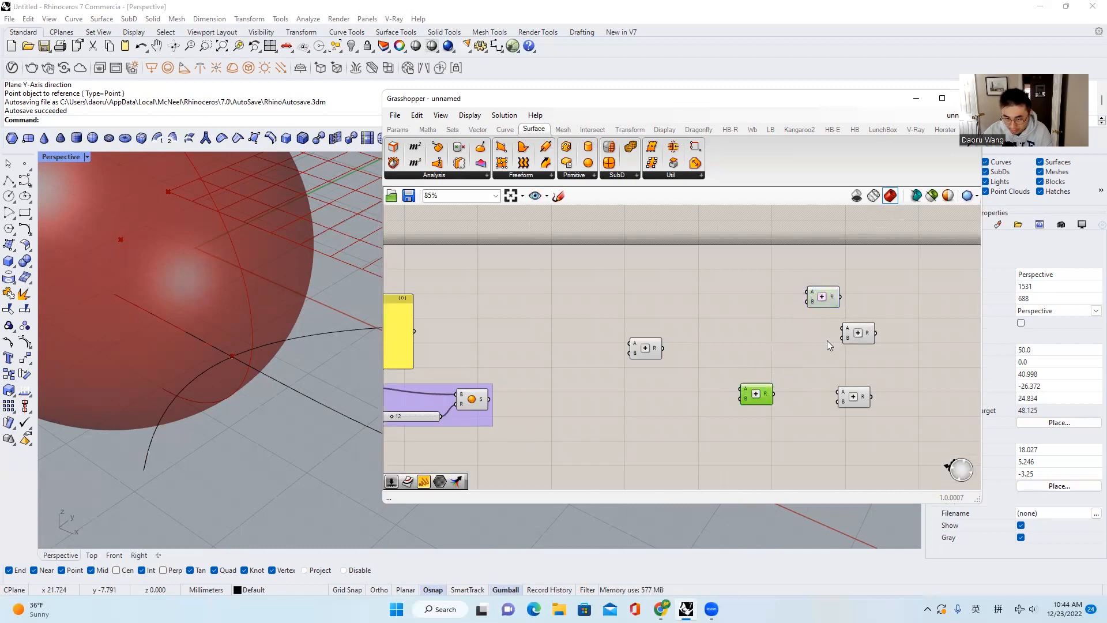
{"action": "scroll", "coordinate": [850, 341], "scroll_direction": "down", "scroll_amount": 2}
{"action": "scroll", "coordinate": [850, 340], "scroll_direction": "down", "scroll_amount": 2}
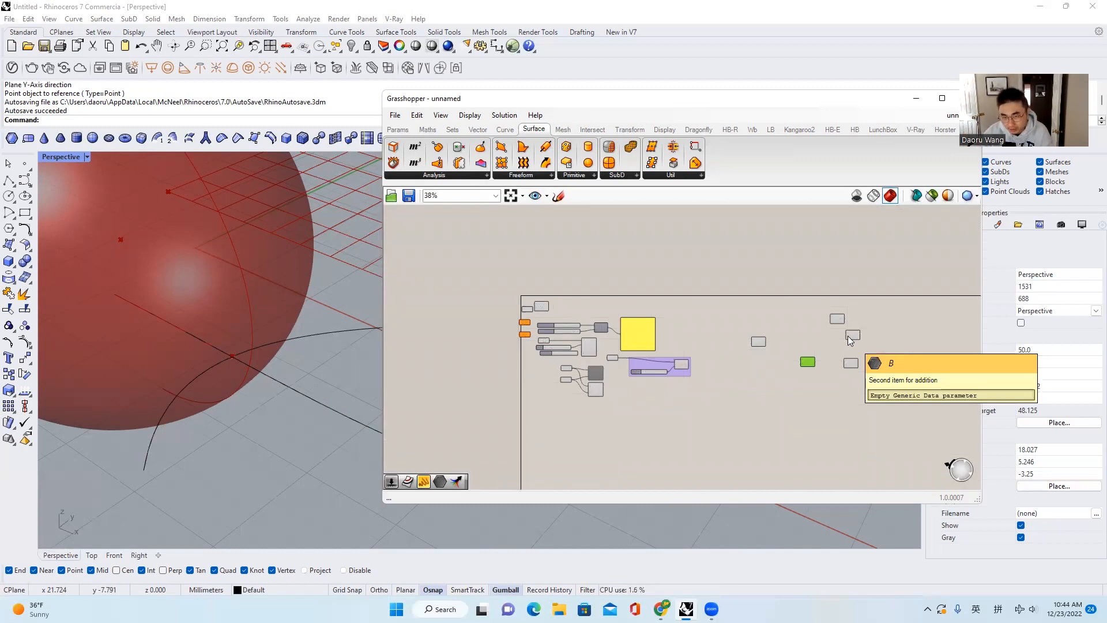
{"action": "scroll", "coordinate": [843, 346], "scroll_direction": "up", "scroll_amount": 2}
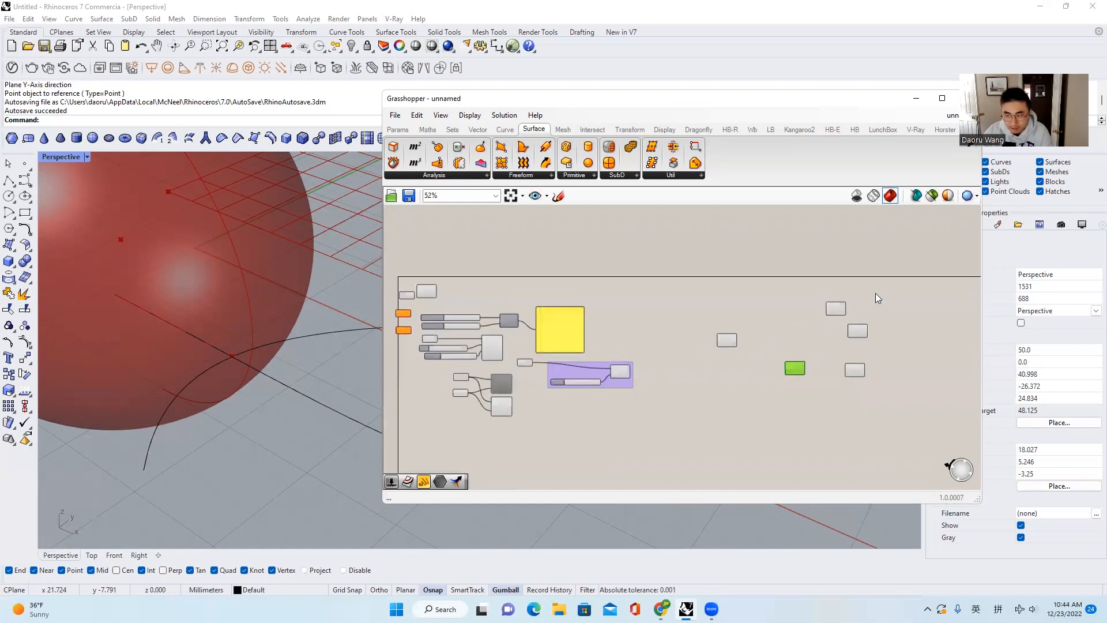